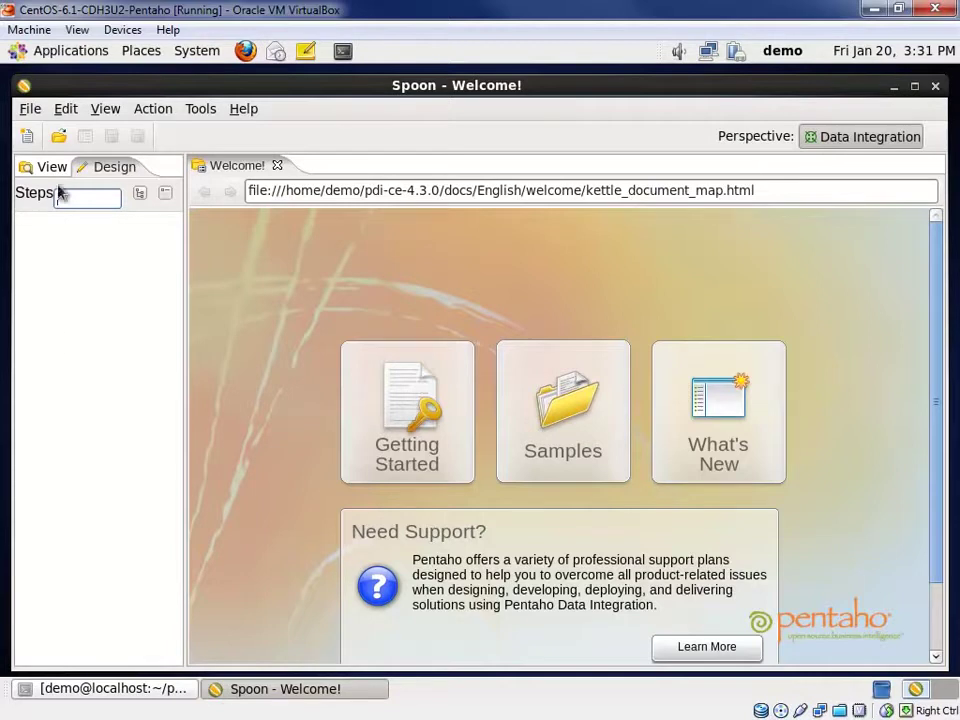
# Create a new transformation and place a Hadoop File Input step on its canvas.
pyautogui.click(28, 136)
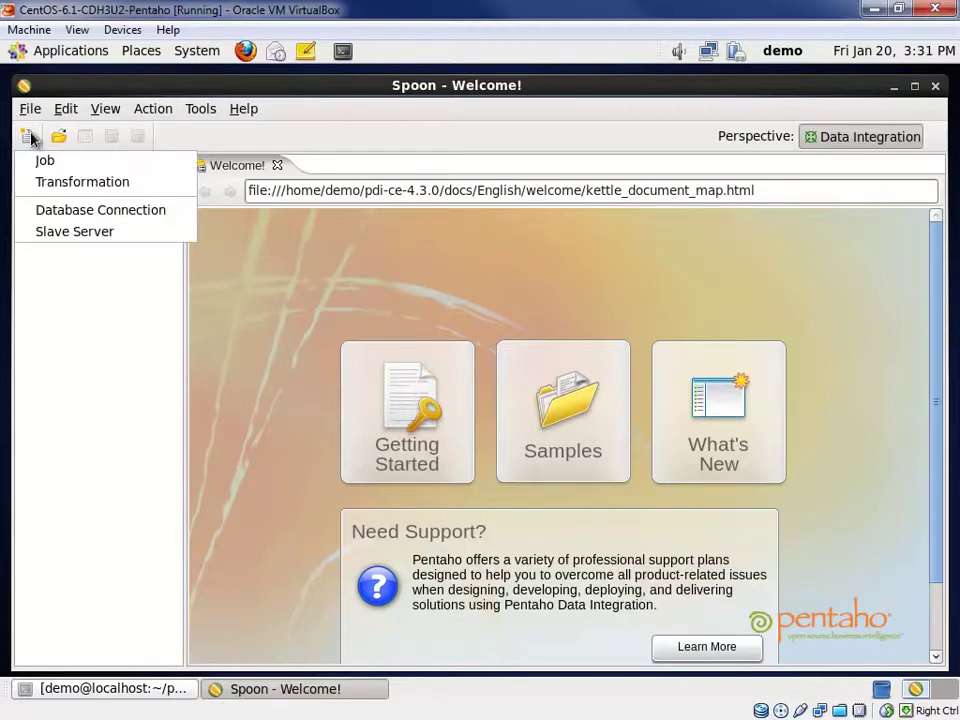
pyautogui.click(80, 190)
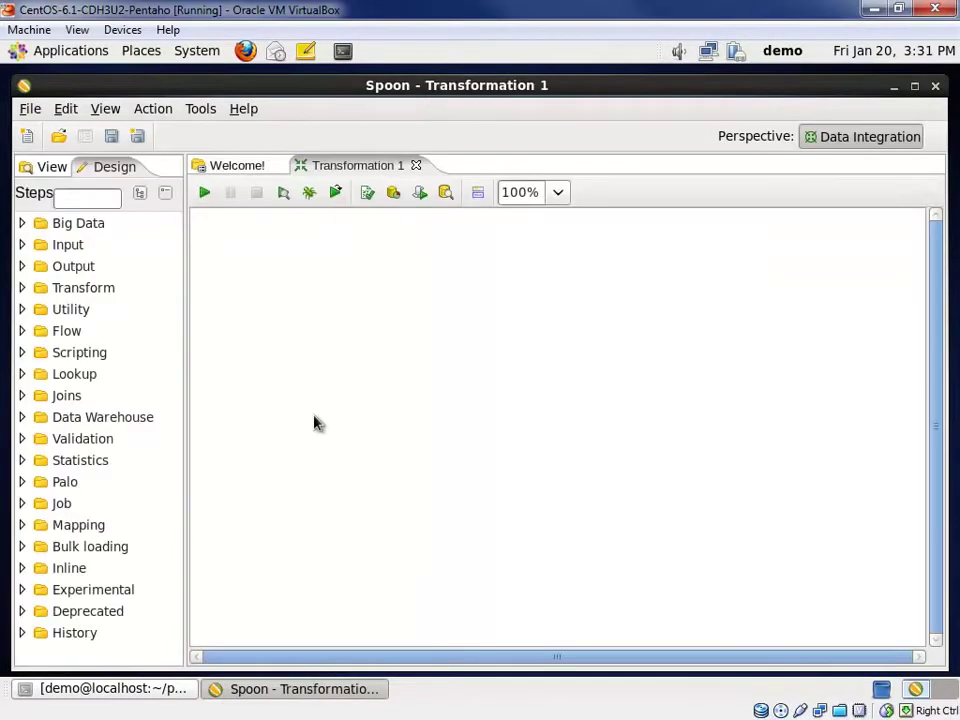
pyautogui.click(21, 223)
pyautogui.moveTo(86, 290); pyautogui.dragTo(262, 292)
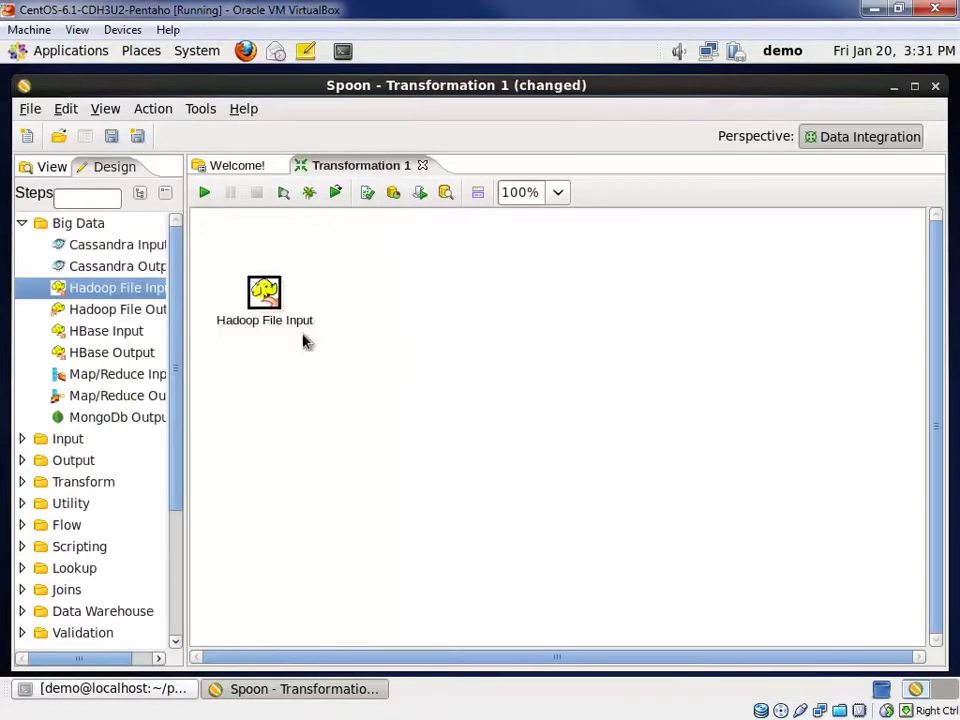
# Open the Hadoop File Input settings and connect its file browser to HDFS on localhost, port 8020.
pyautogui.doubleClick(266, 294)
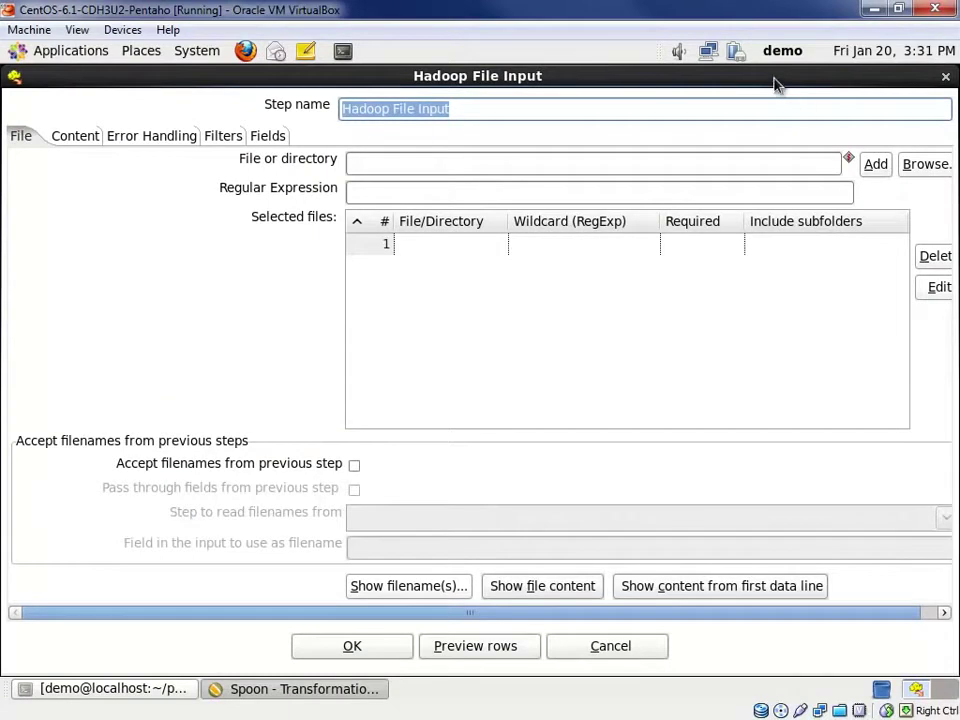
pyautogui.click(926, 164)
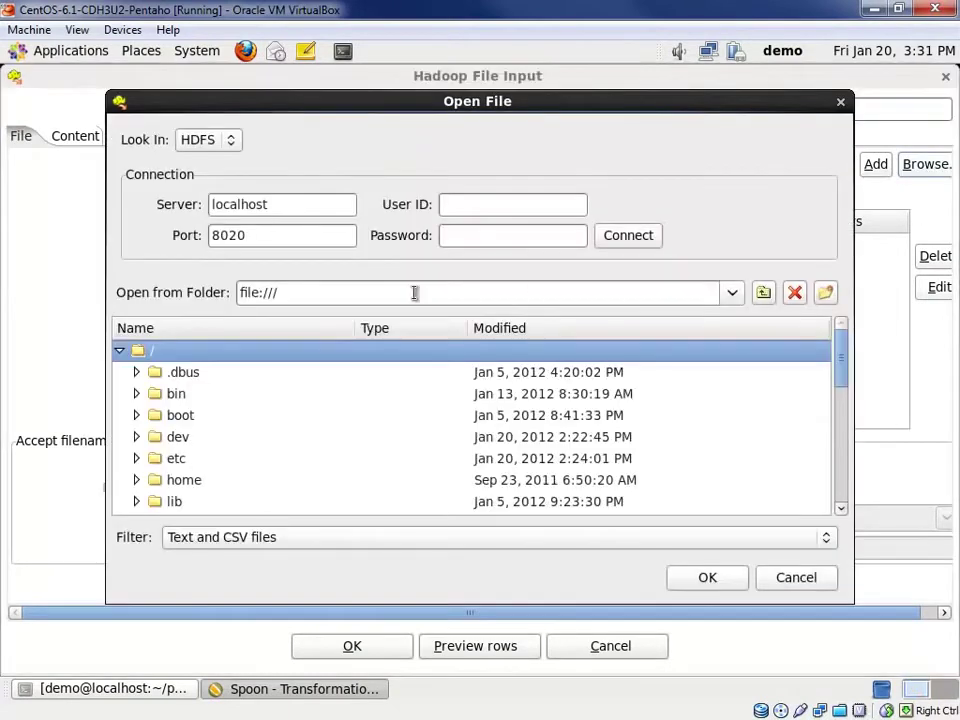
pyautogui.click(638, 240)
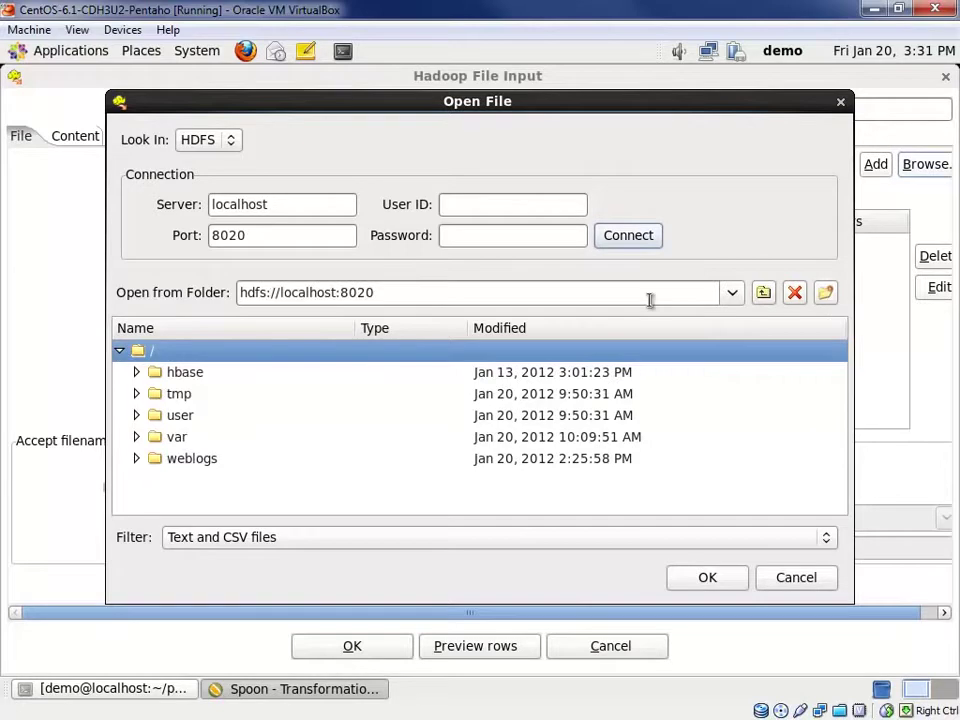
# Choose weblogs.txt from the /weblogs/parse_short folder and add it to the selected input files.
pyautogui.click(136, 458)
pyautogui.scroll(-2, 148, 472)
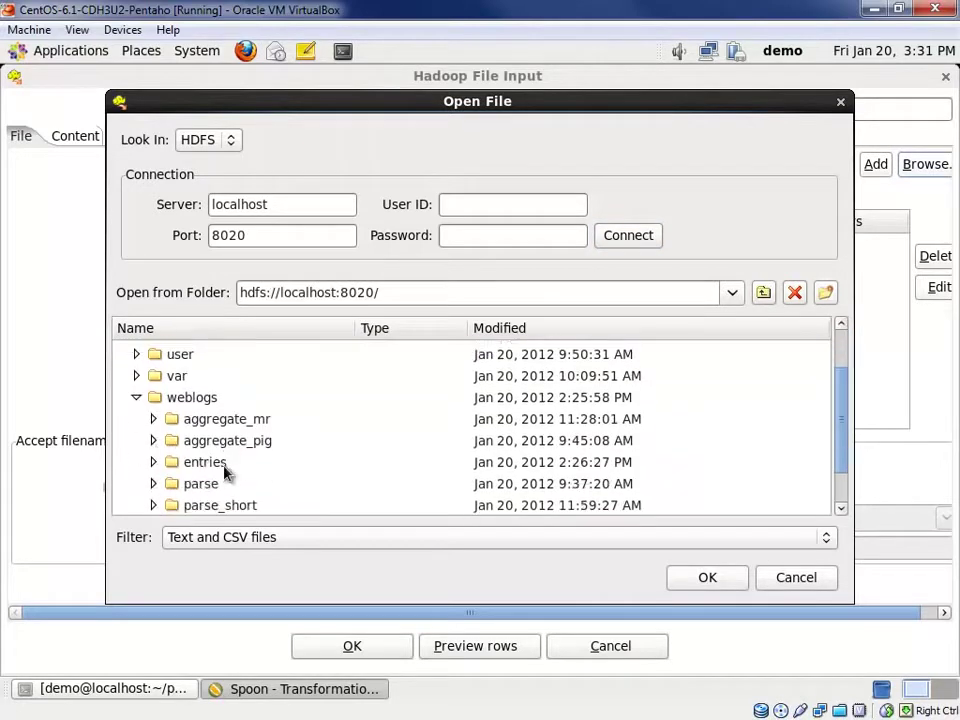
pyautogui.scroll(-1, 224, 470)
pyautogui.click(153, 476)
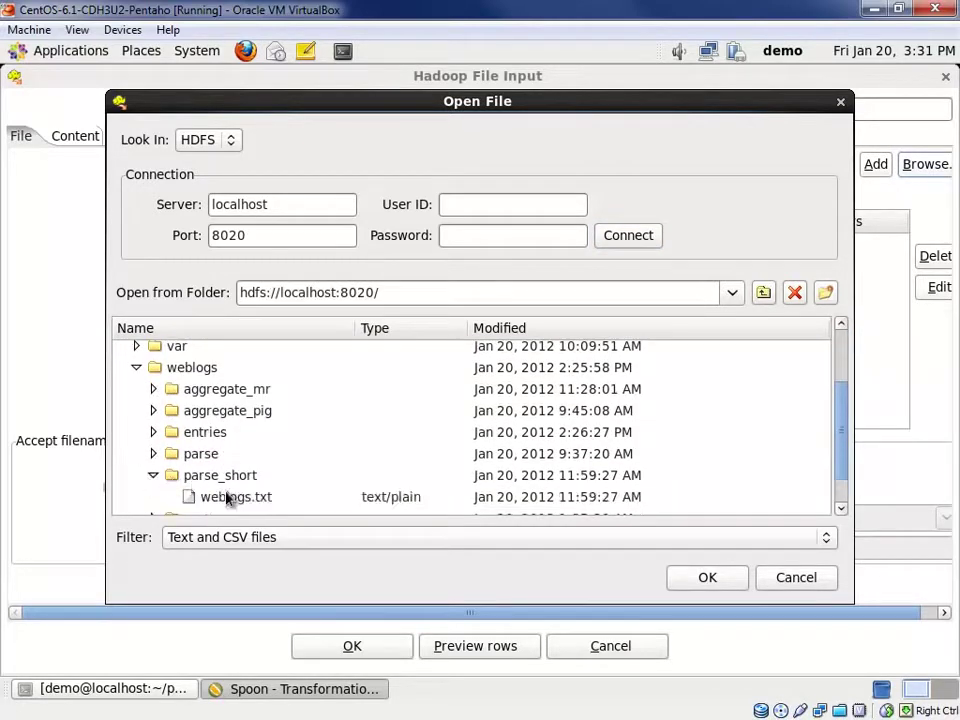
pyautogui.click(229, 497)
pyautogui.doubleClick(229, 500)
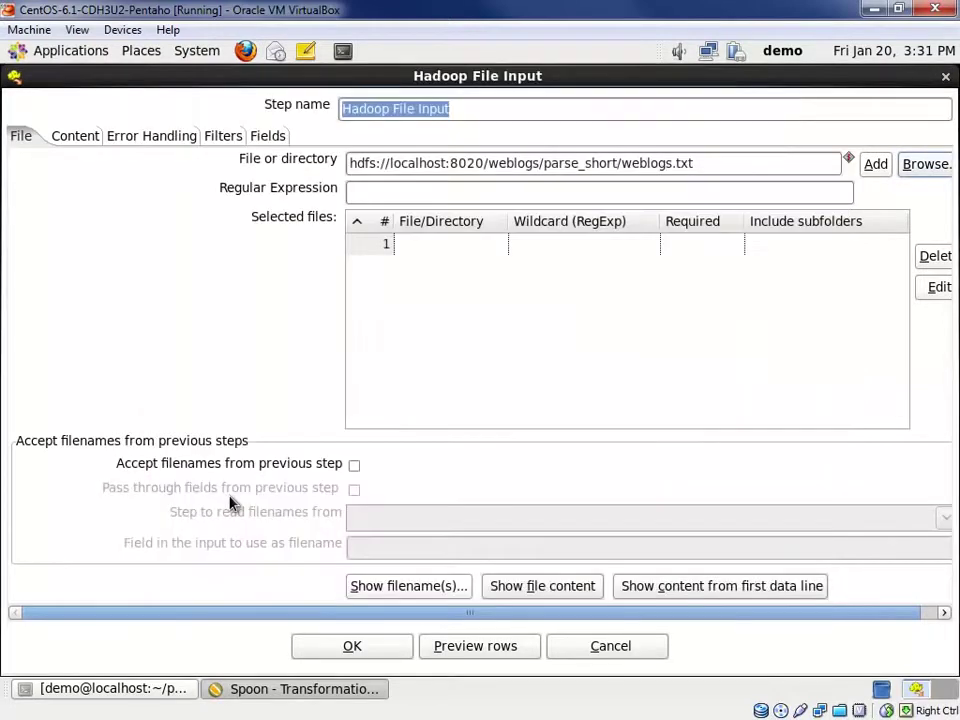
pyautogui.click(876, 164)
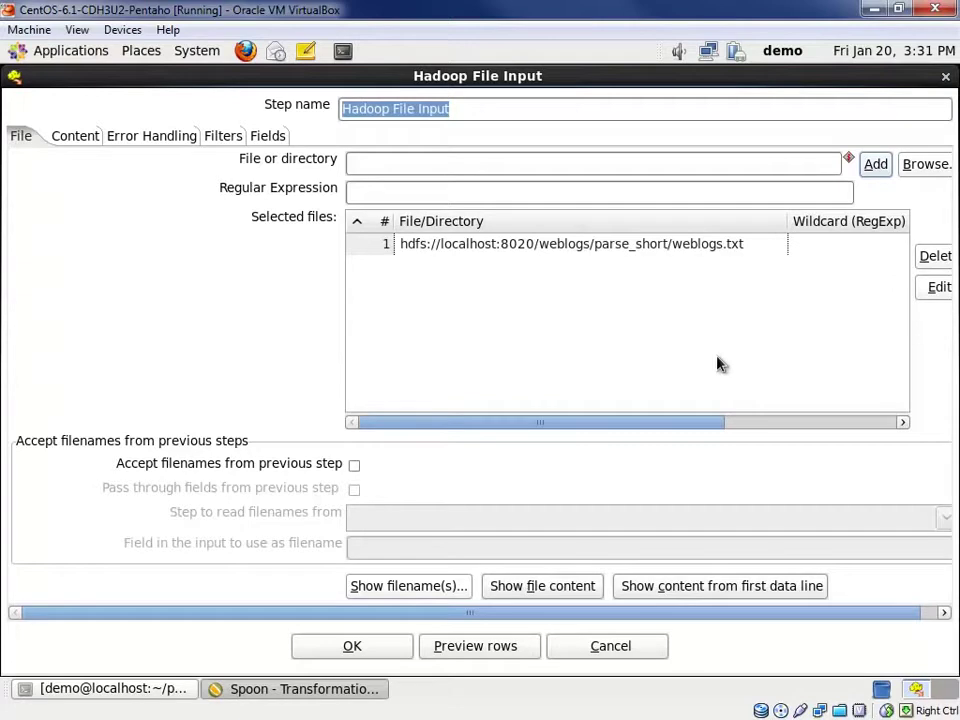
# Turn off the header row for the input file and set its format to Unix.
pyautogui.click(84, 136)
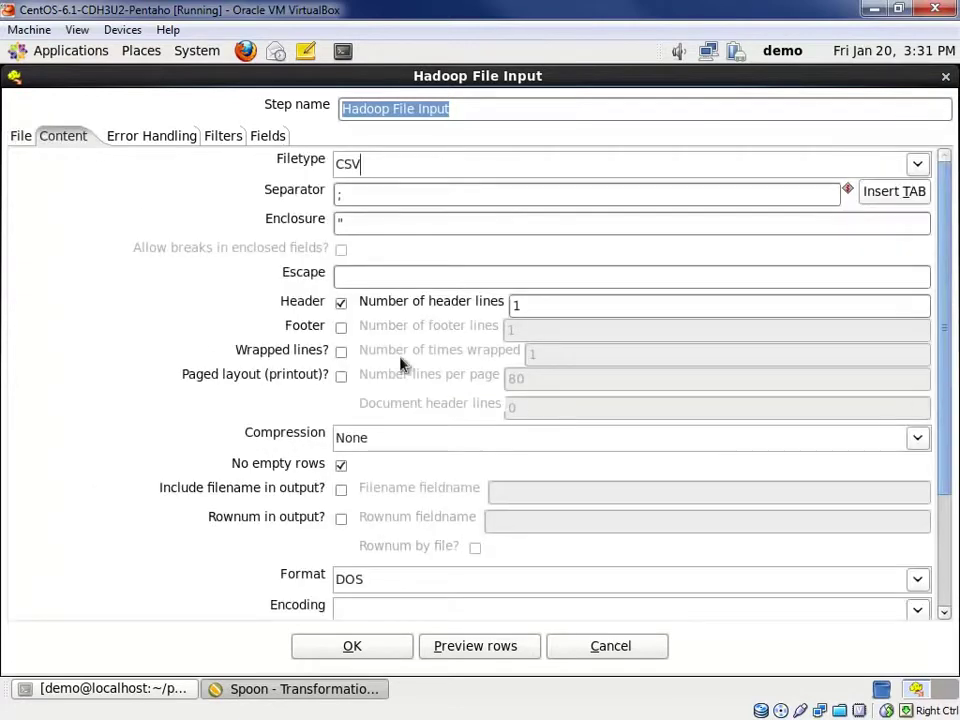
pyautogui.click(341, 303)
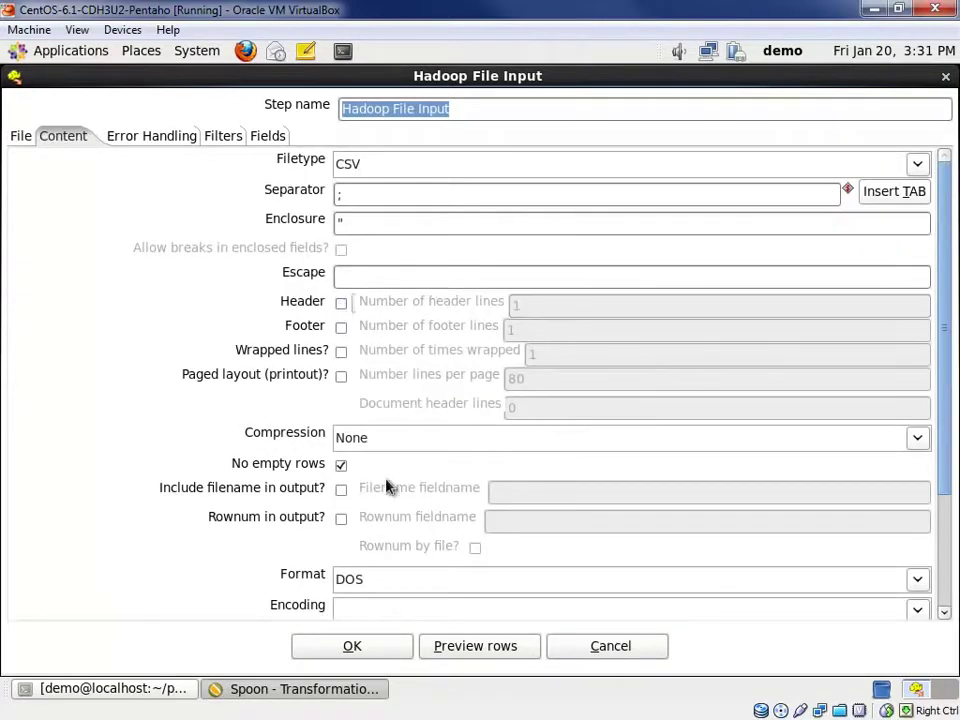
pyautogui.click(365, 574)
pyautogui.click(370, 628)
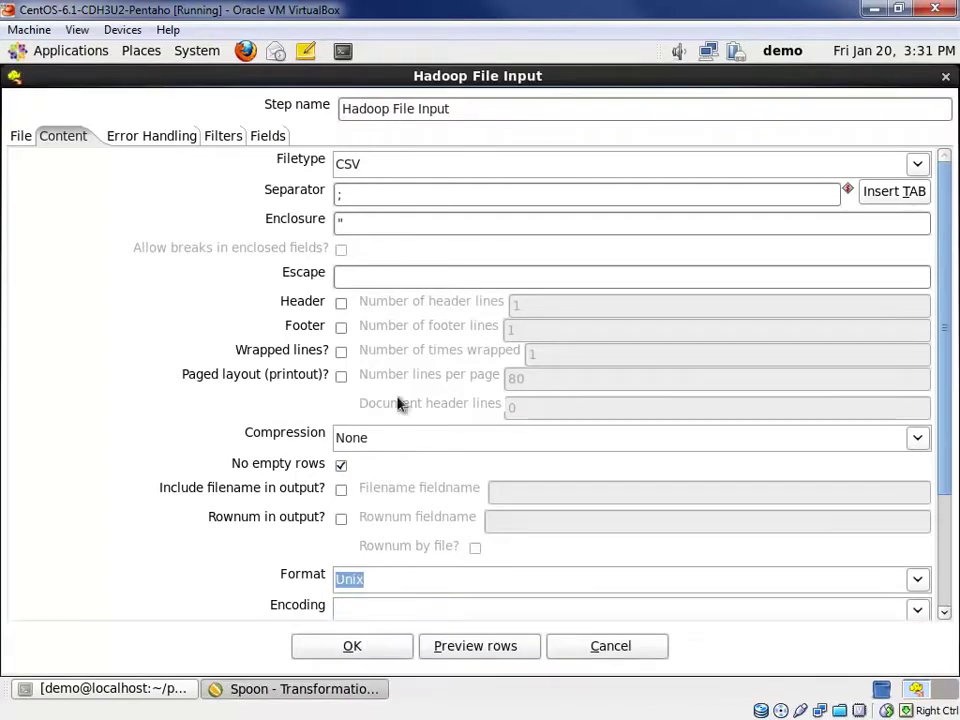
# Show the first 100 lines of the weblogs file, examine its delimited fields, and accept the Hadoop File Input settings.
pyautogui.click(22, 139)
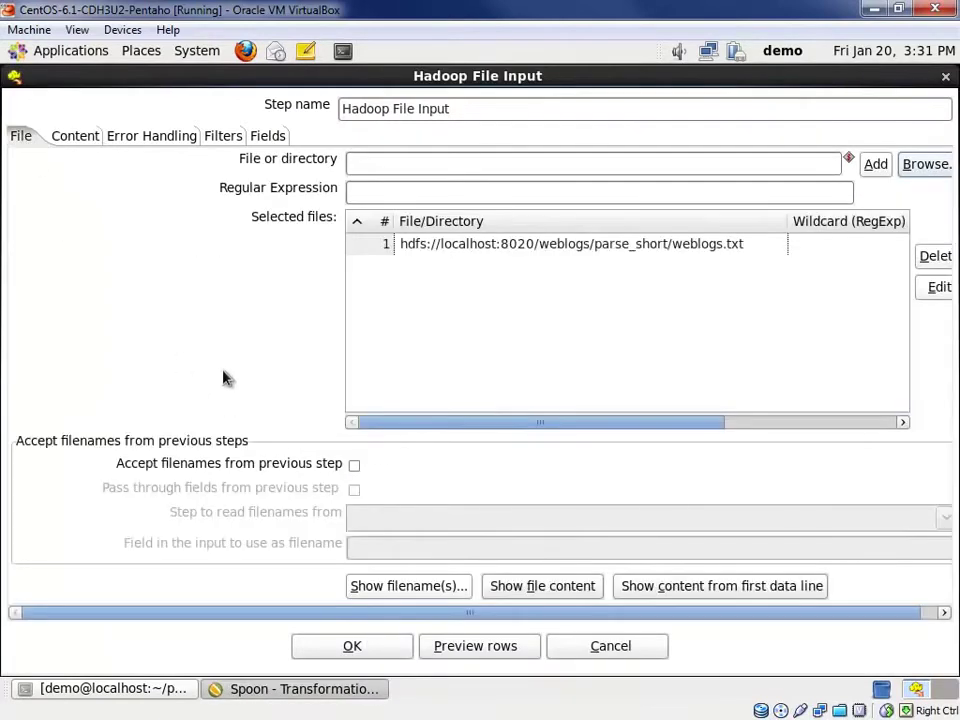
pyautogui.click(545, 587)
pyautogui.click(364, 371)
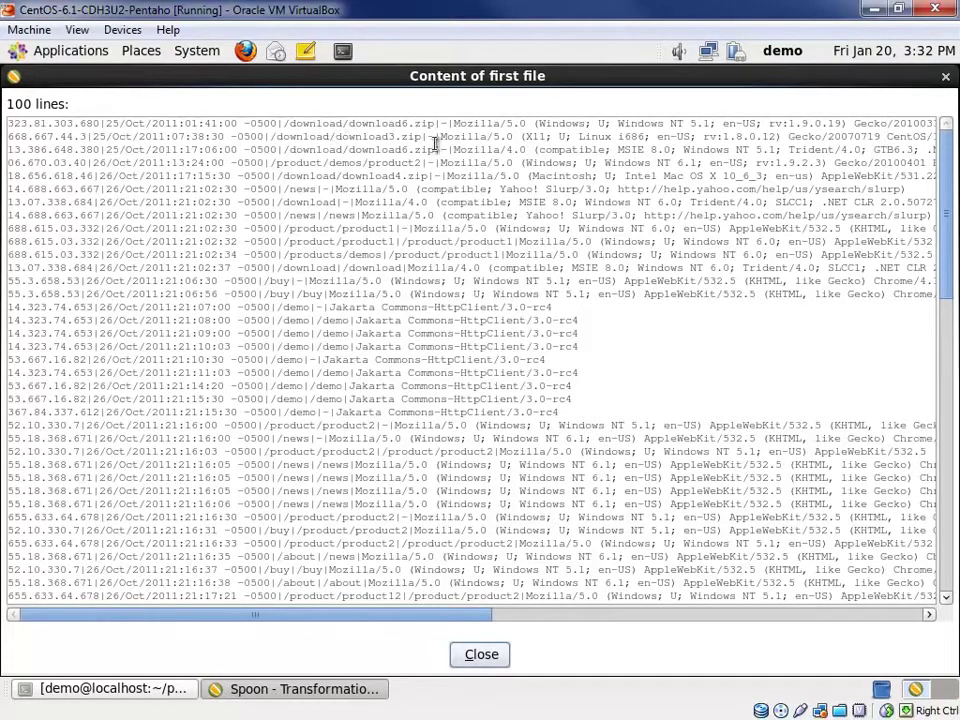
pyautogui.moveTo(441, 124); pyautogui.dragTo(447, 124)
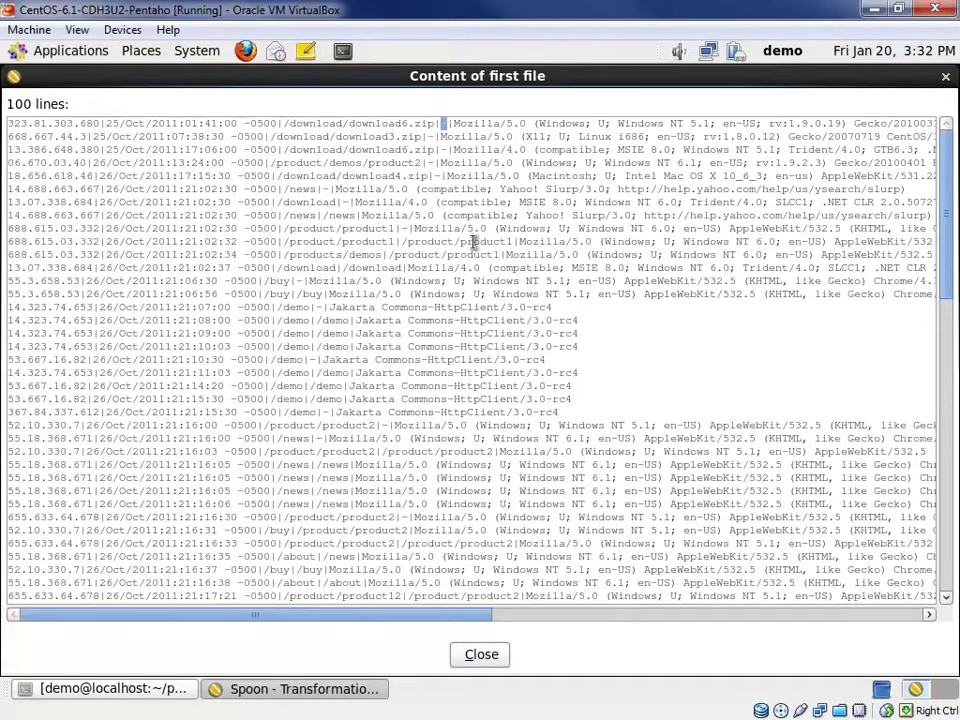
pyautogui.click(456, 123)
pyautogui.moveTo(473, 124); pyautogui.dragTo(566, 124)
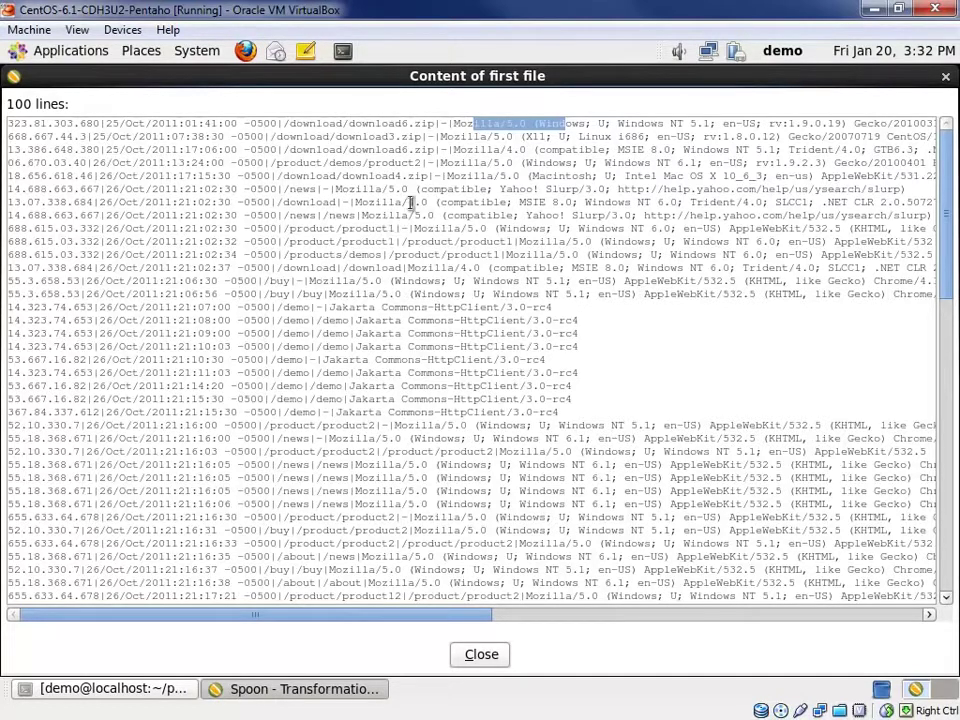
pyautogui.doubleClick(441, 122)
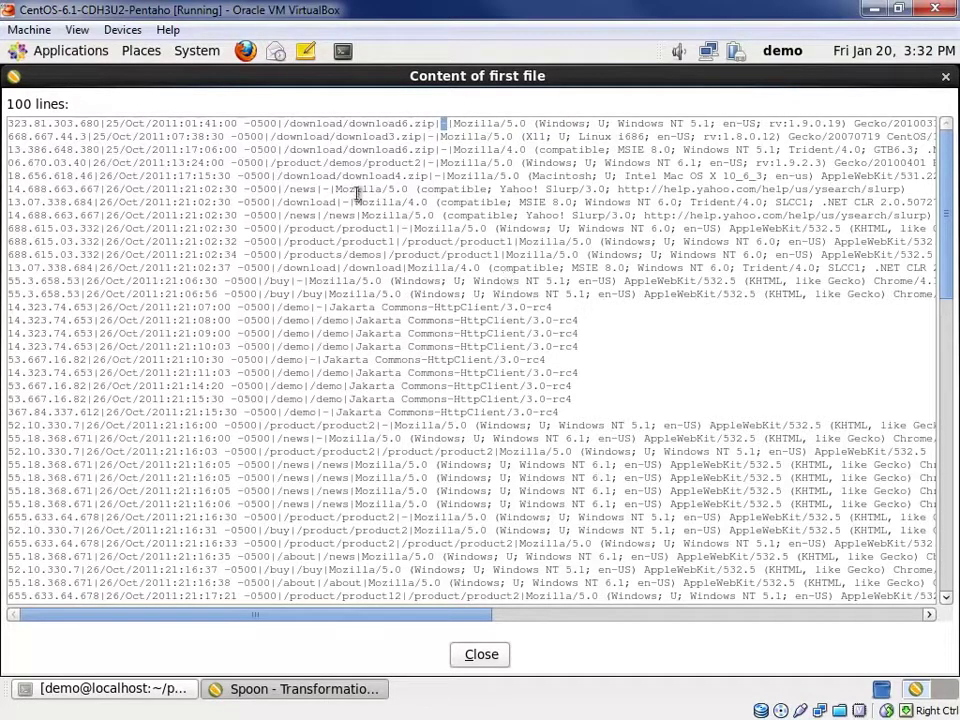
pyautogui.doubleClick(315, 123)
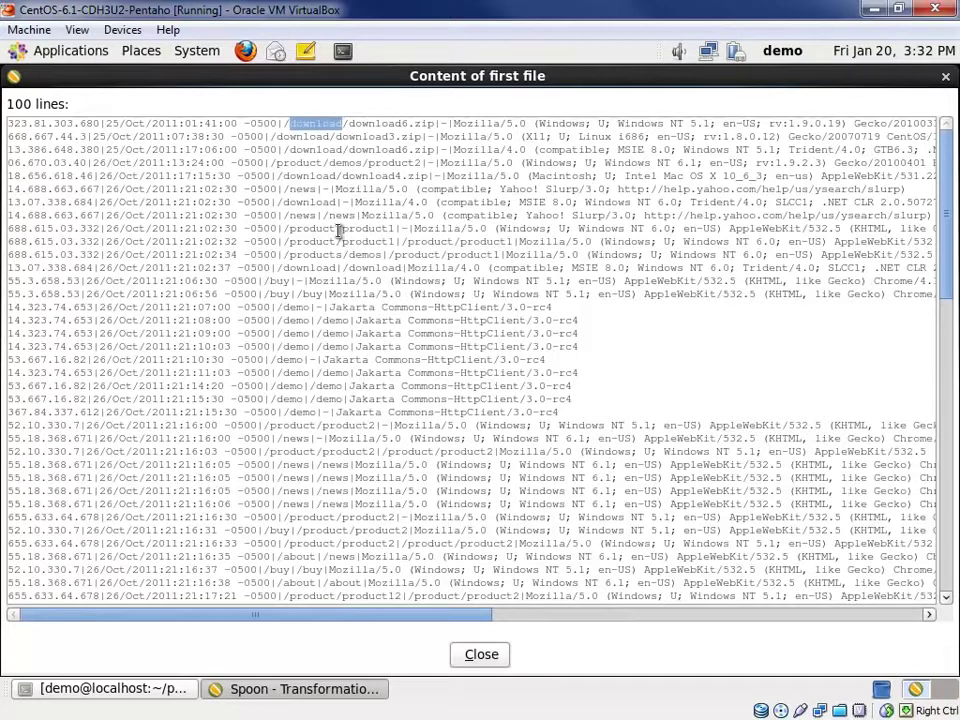
pyautogui.doubleClick(304, 191)
pyautogui.doubleClick(317, 244)
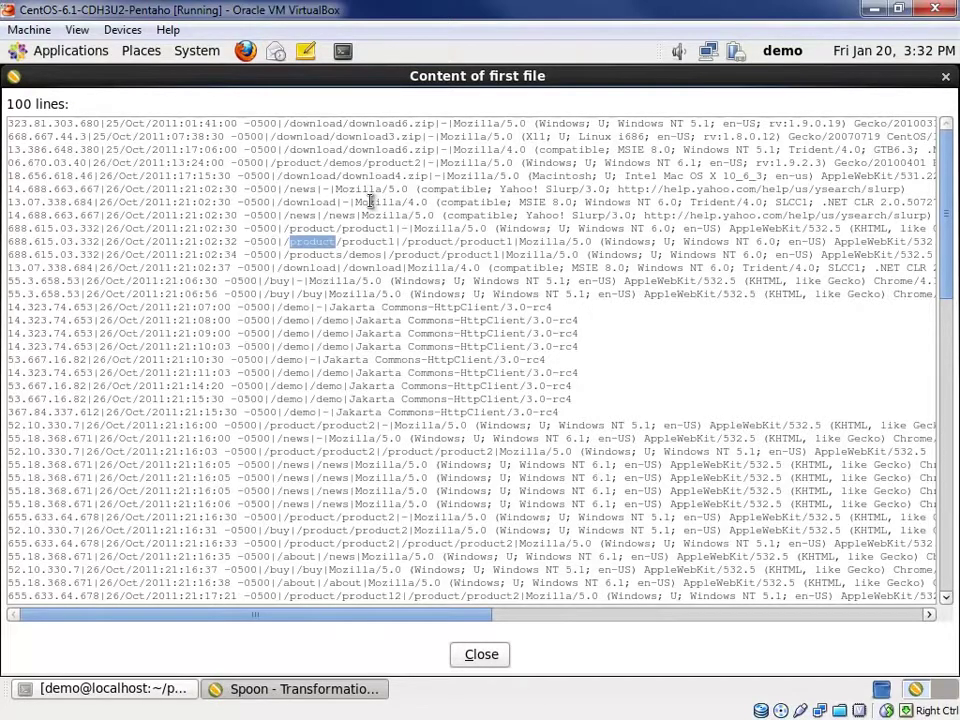
pyautogui.click(487, 655)
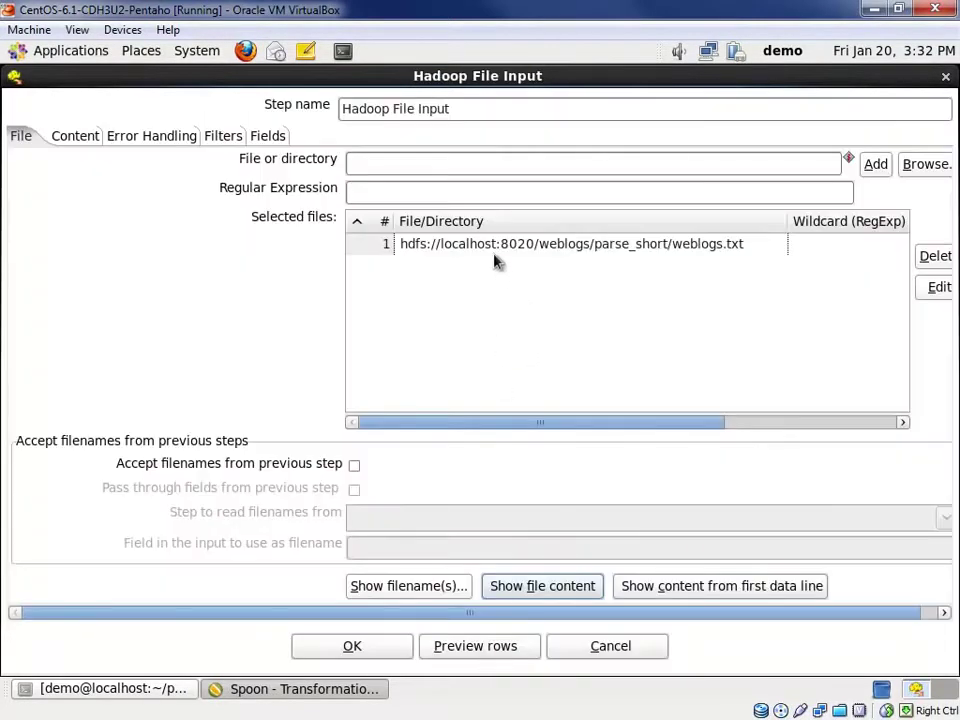
pyautogui.click(364, 646)
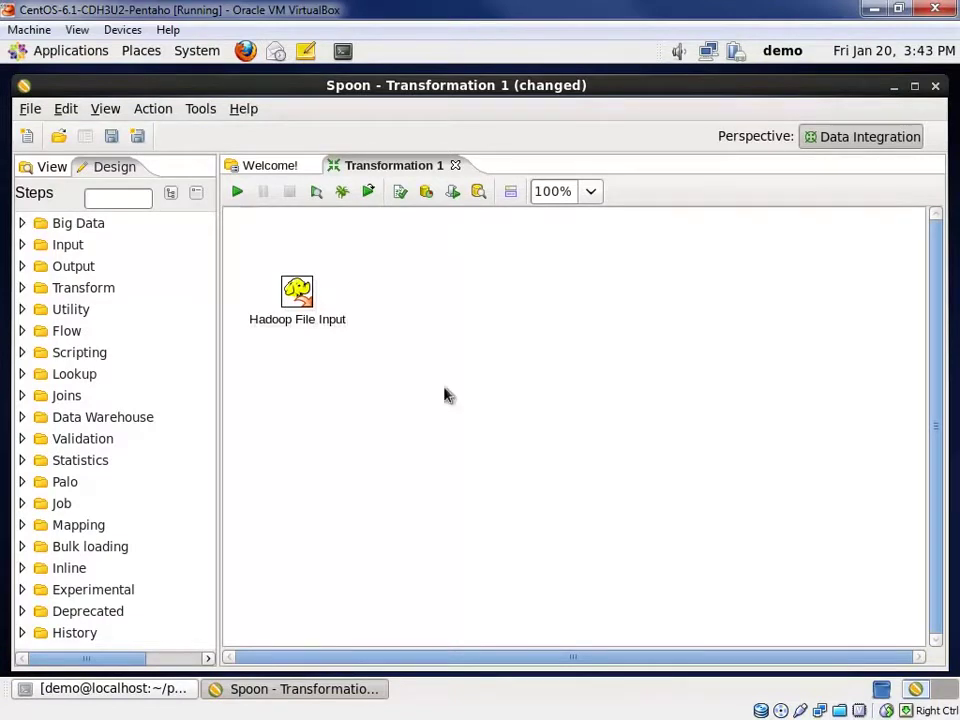
# Create a second transformation and place a Map/Reduce Input step on its canvas.
pyautogui.click(27, 136)
pyautogui.click(52, 186)
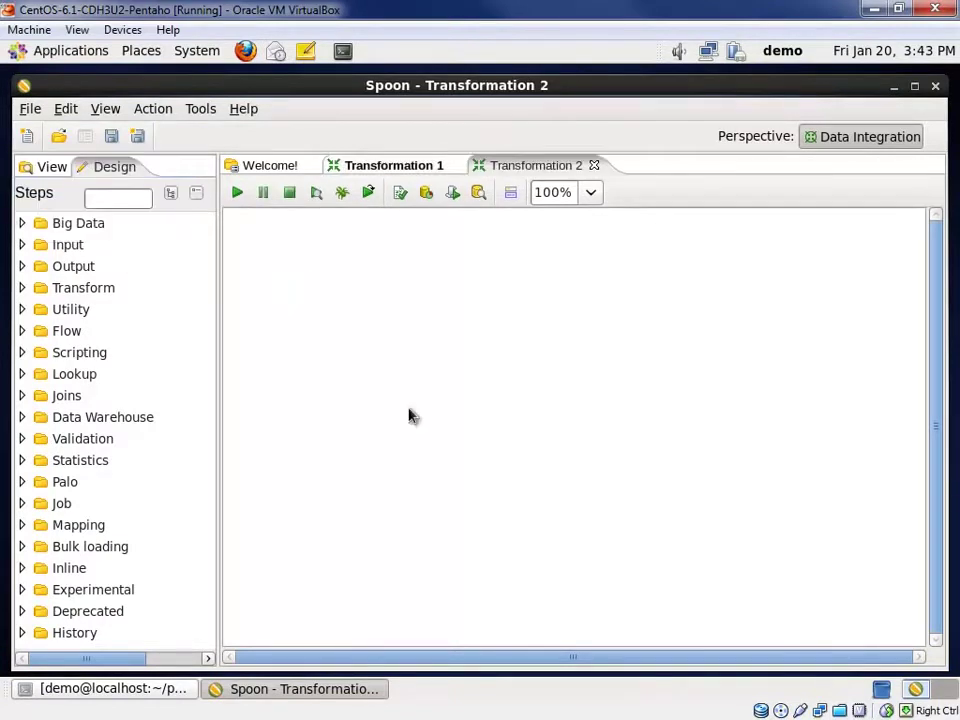
pyautogui.click(22, 224)
pyautogui.moveTo(124, 374); pyautogui.dragTo(259, 259)
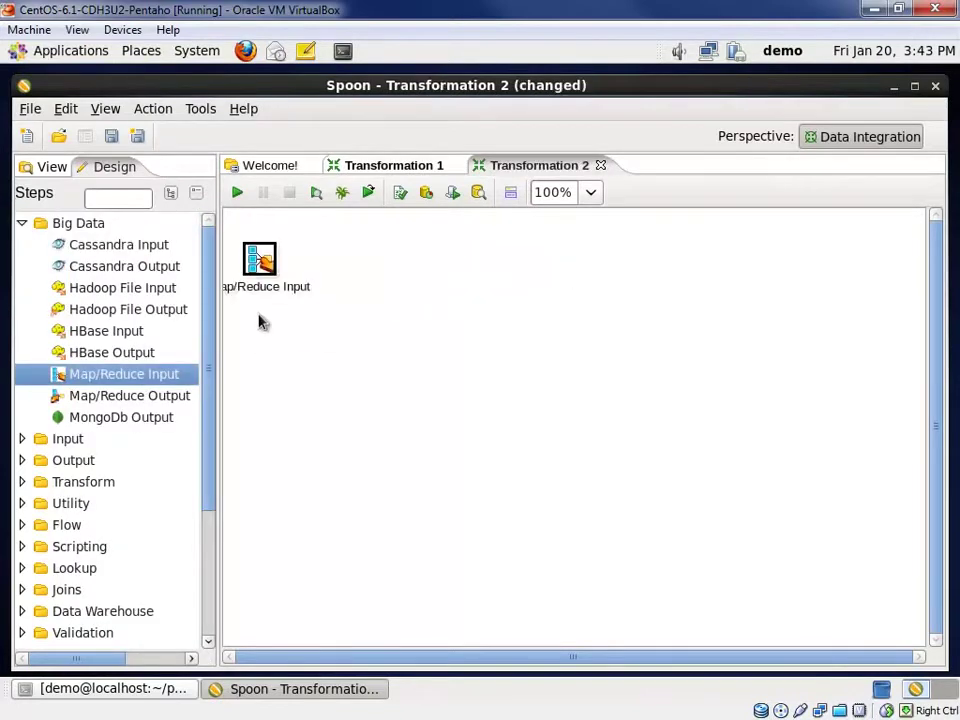
# Set both the key field and the value field of the Map/Reduce Input step to type String.
pyautogui.doubleClick(258, 260)
pyautogui.click(441, 296)
pyautogui.click(398, 315)
pyautogui.click(448, 323)
pyautogui.click(435, 342)
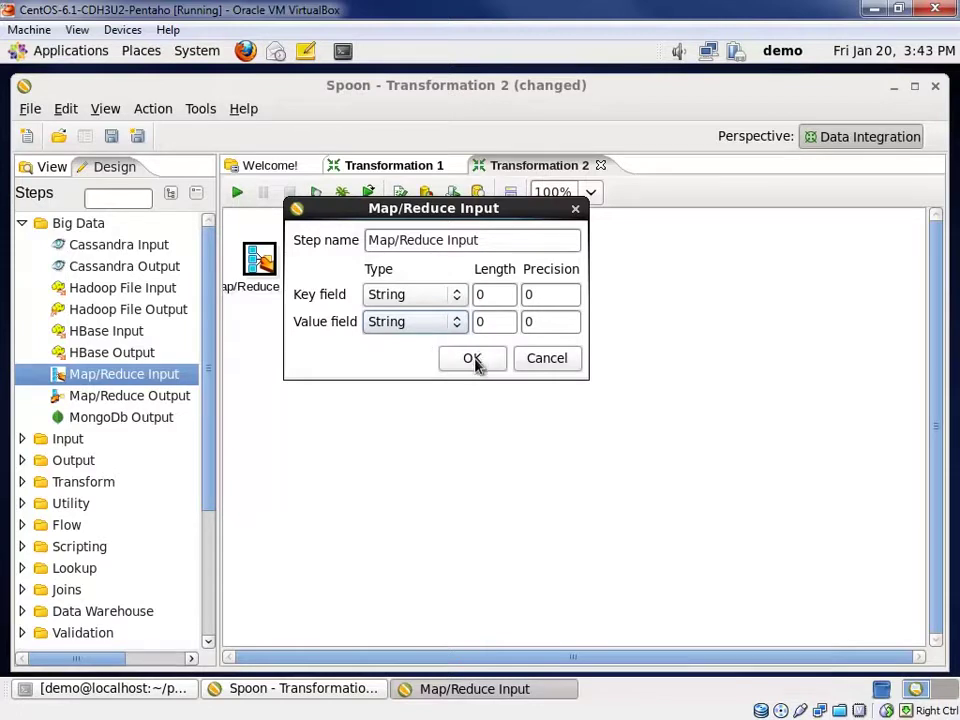
pyautogui.click(475, 362)
# Search the design steps for "split", add a Split Fields step and connect Map/Reduce Input to it.
pyautogui.click(145, 200)
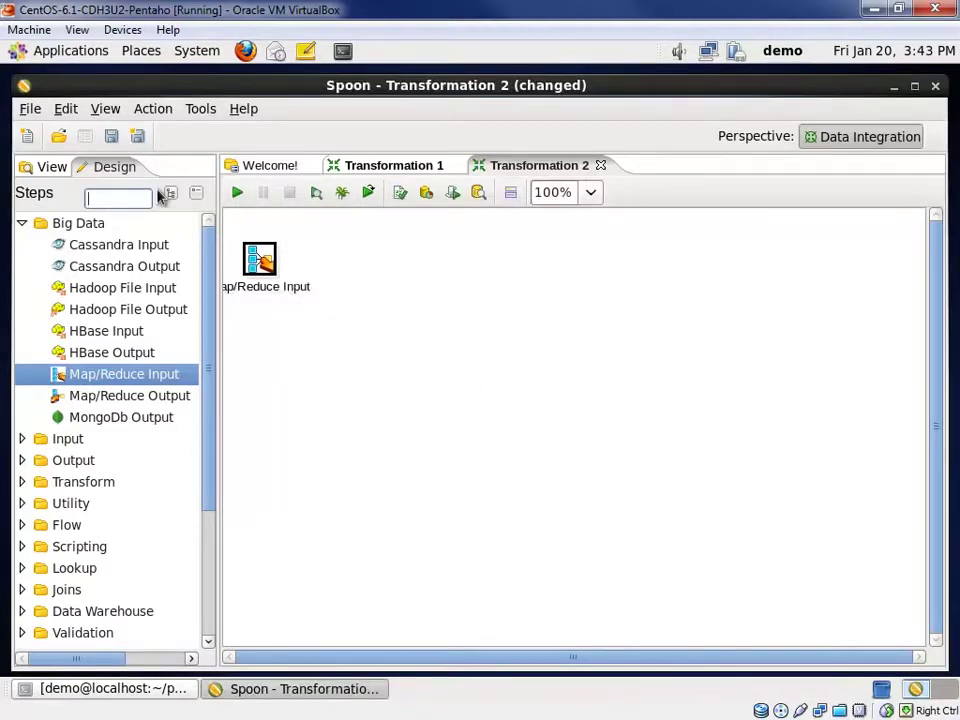
pyautogui.write('split')
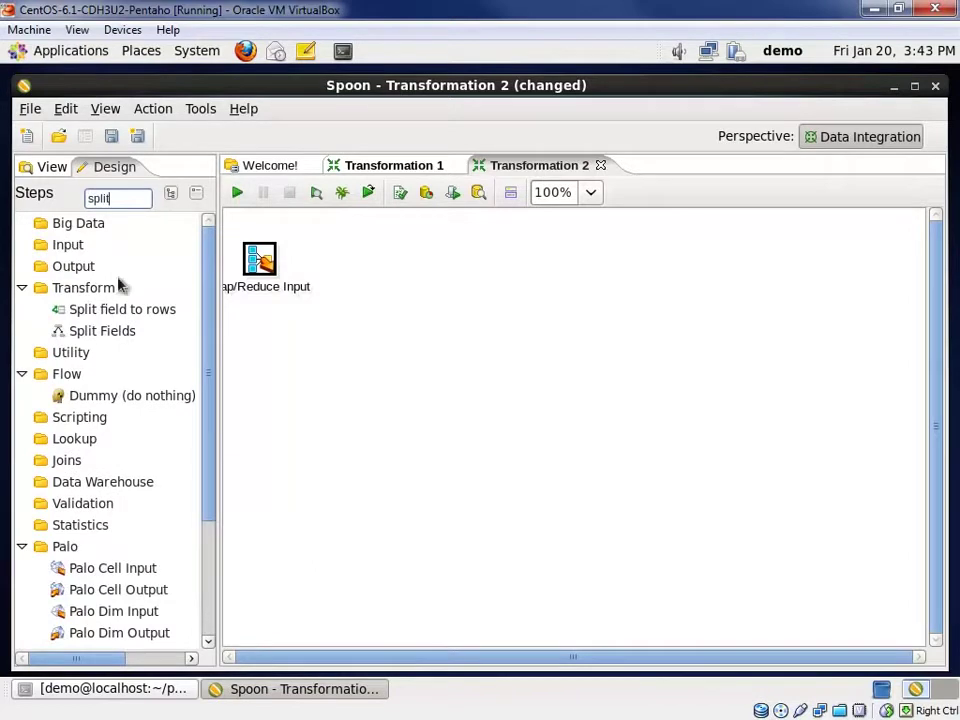
pyautogui.moveTo(105, 331); pyautogui.dragTo(358, 260)
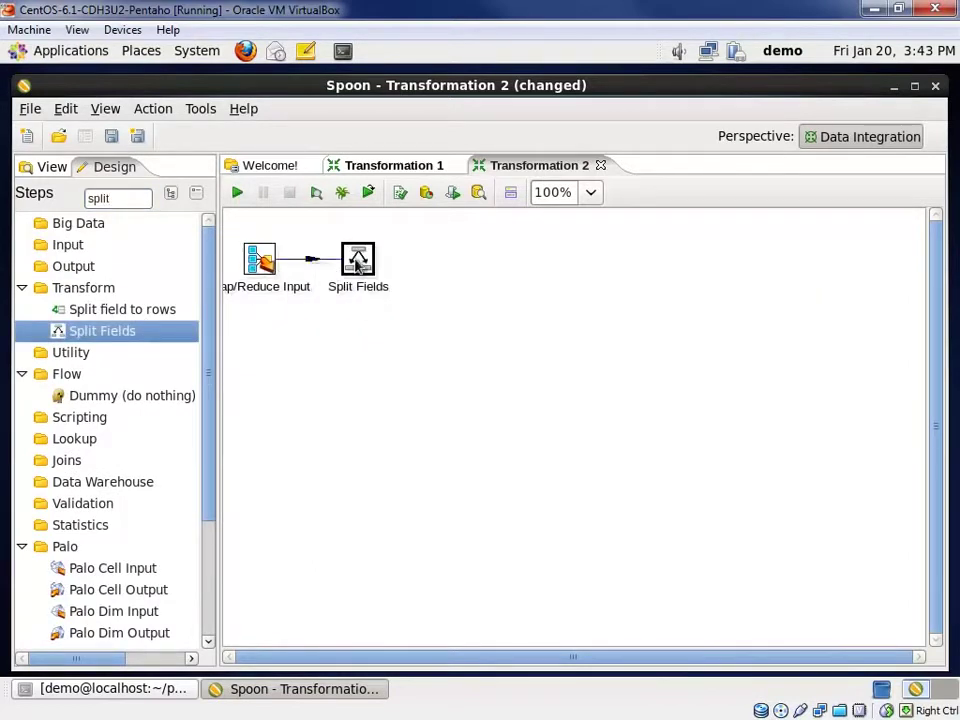
# Set the Split Fields step to split the value field, using | as the delimiter.
pyautogui.doubleClick(358, 260)
pyautogui.click(938, 139)
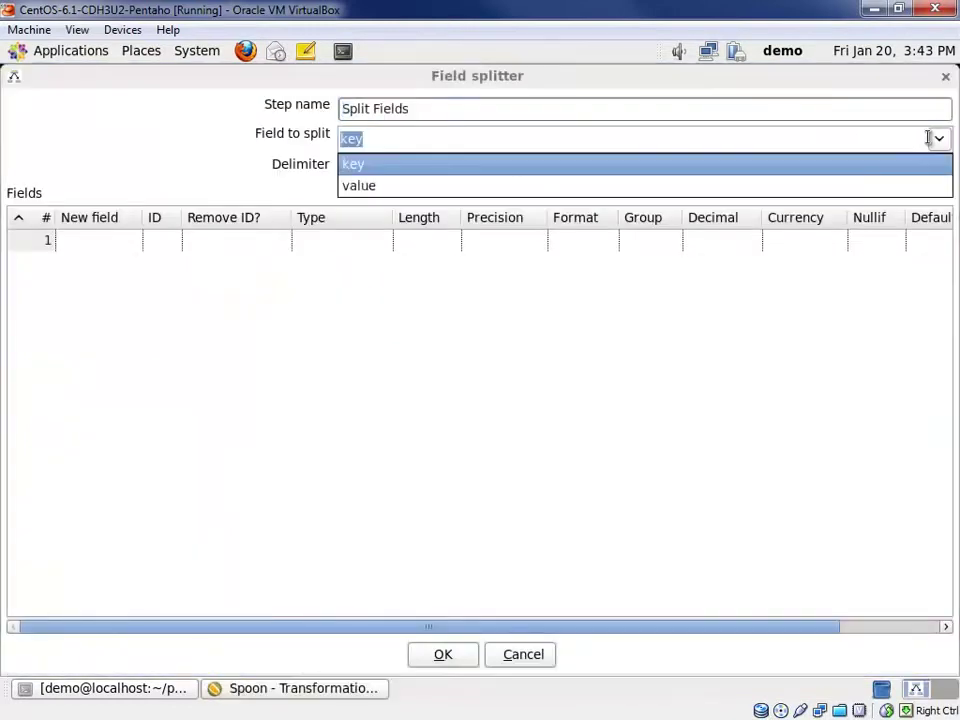
pyautogui.click(446, 188)
pyautogui.click(363, 171)
pyautogui.press('BackSpace')
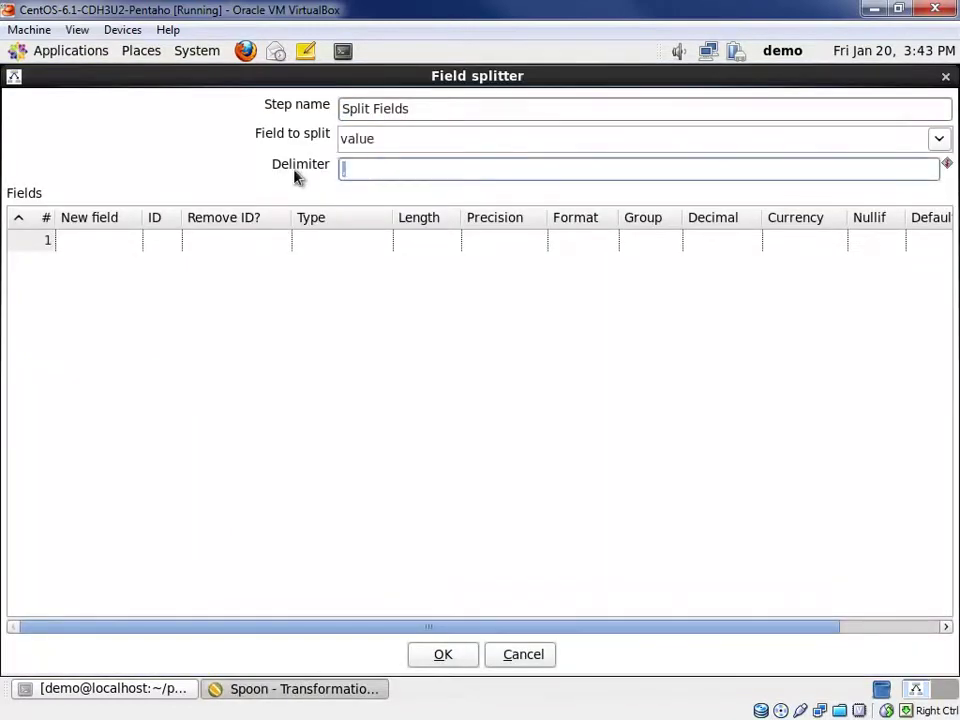
# Define the first two new fields of the splitter as client_ip and timestamp.
pyautogui.click(114, 246)
pyautogui.write('client')
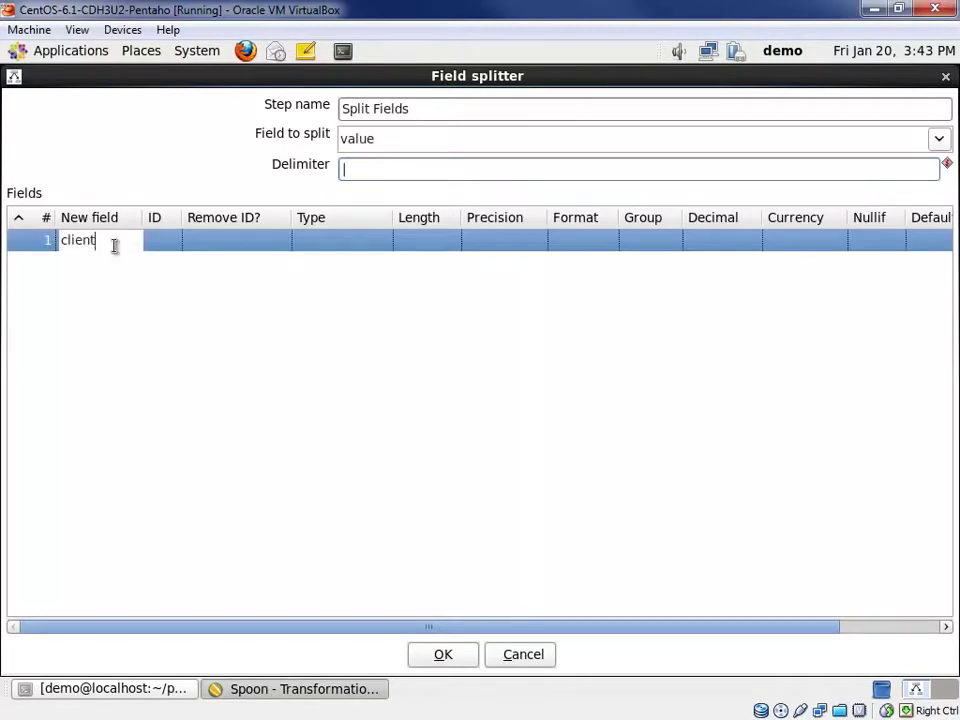
pyautogui.write('_ip')
pyautogui.press('Return')
pyautogui.write('teim')
pyautogui.write('sta')
pyautogui.press('BackSpace')
pyautogui.press('BackSpace')
pyautogui.press('BackSpace')
pyautogui.press('BackSpace')
pyautogui.press('BackSpace')
pyautogui.press('BackSpace')
pyautogui.write('imestamp')
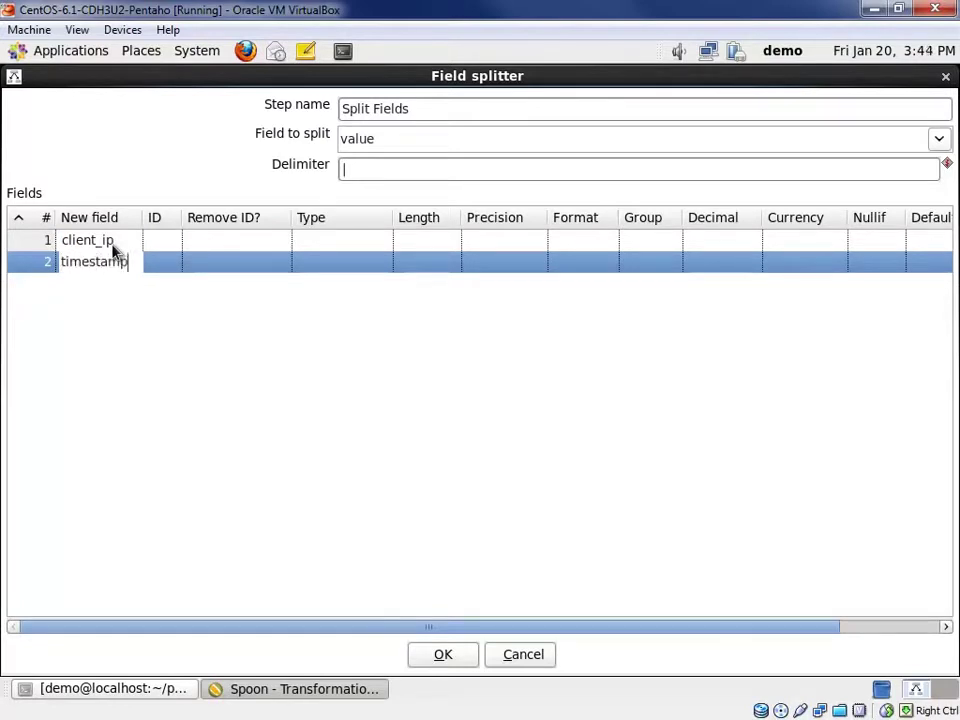
# Add uri, referrer and user_agent as the third, fourth and fifth new fields of the splitter.
pyautogui.press('Return')
pyautogui.write('uri')
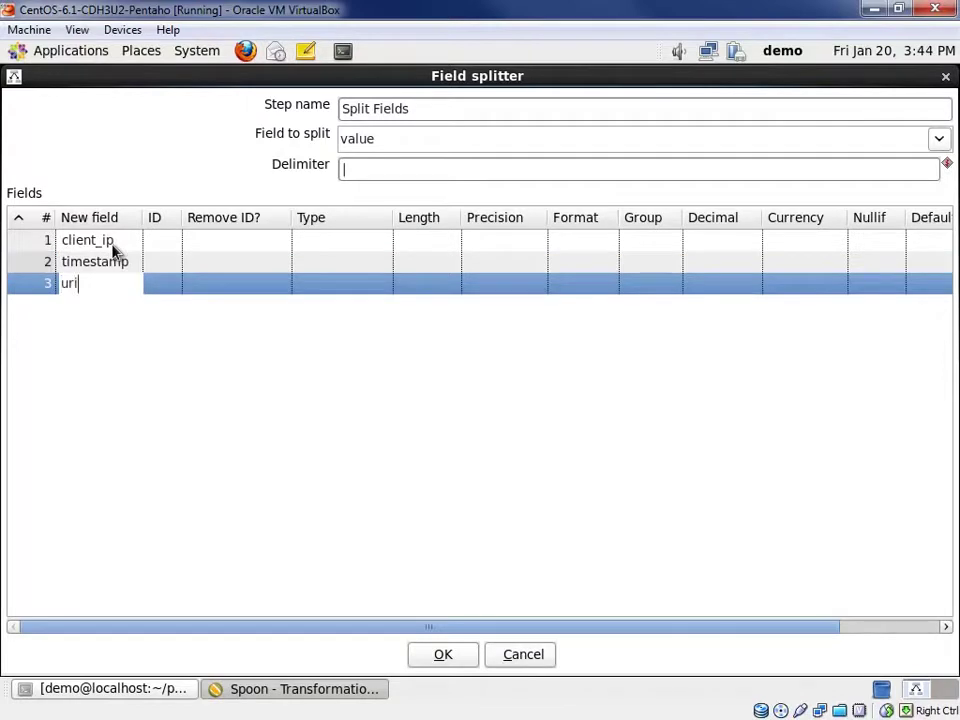
pyautogui.press('Return')
pyautogui.write('referrer')
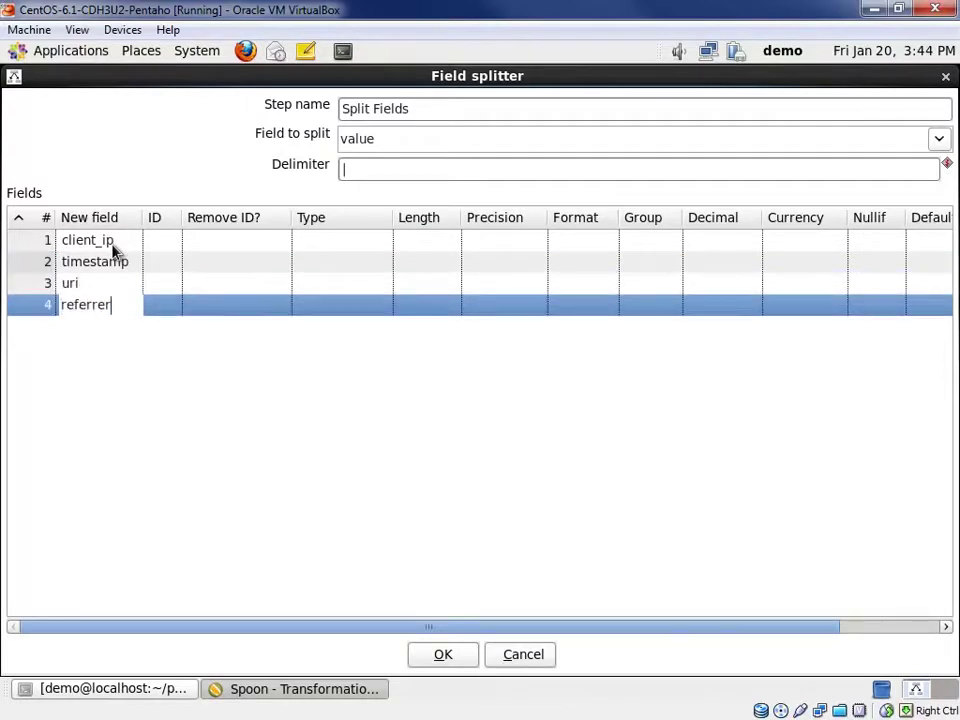
pyautogui.press('Return')
pyautogui.write('user_agent')
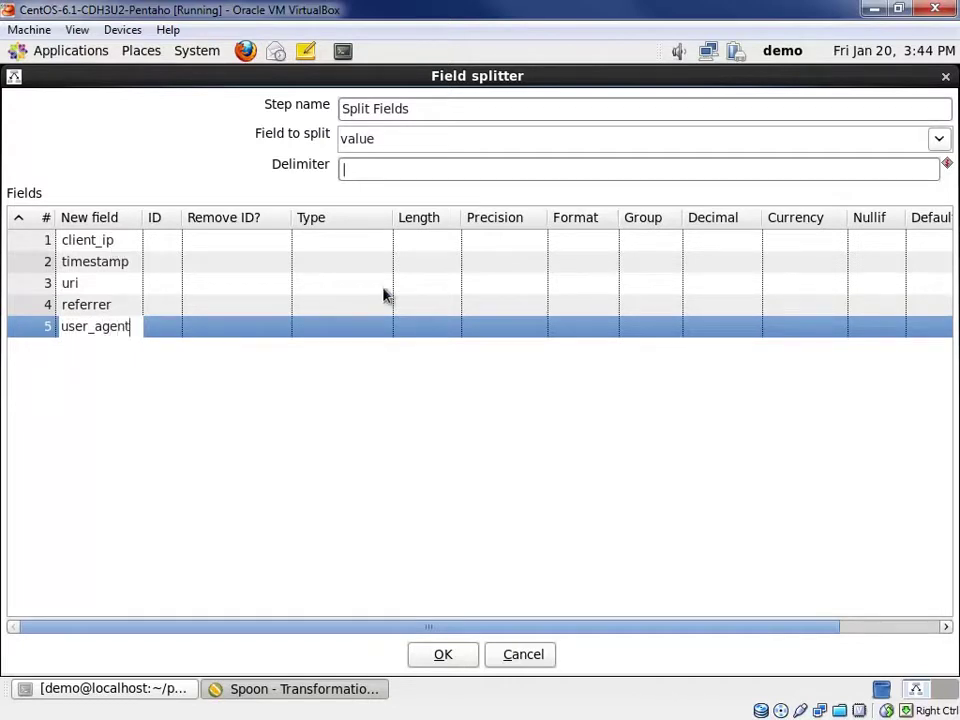
# Set the type of client_ip, timestamp, uri, referrer and user_agent to String and accept the field splitter settings.
pyautogui.click(386, 242)
pyautogui.click(340, 287)
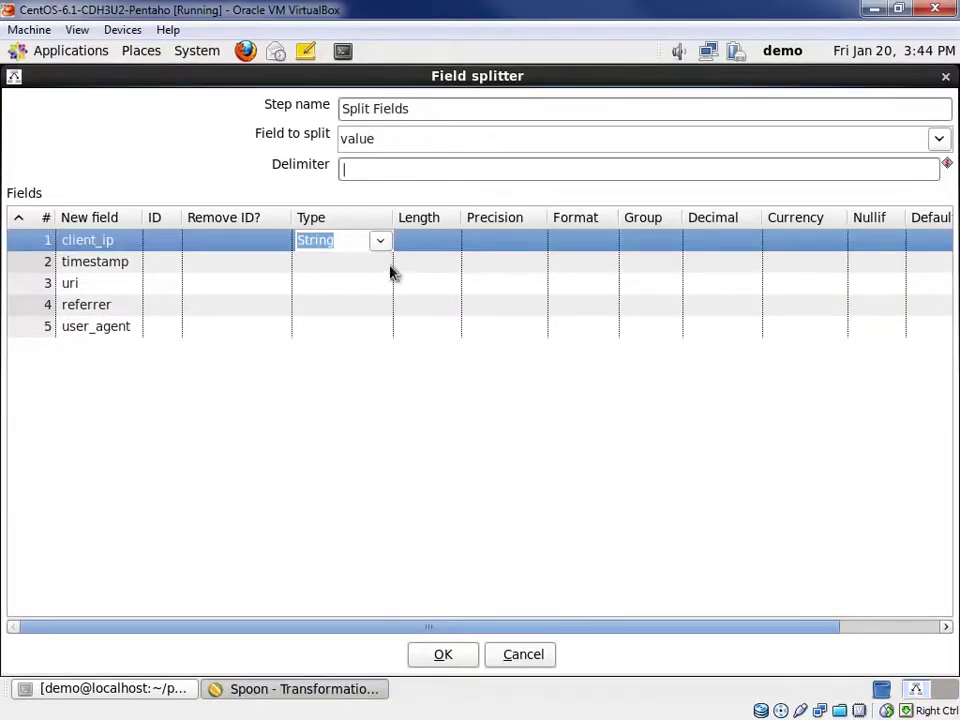
pyautogui.click(386, 264)
pyautogui.click(352, 307)
pyautogui.click(387, 287)
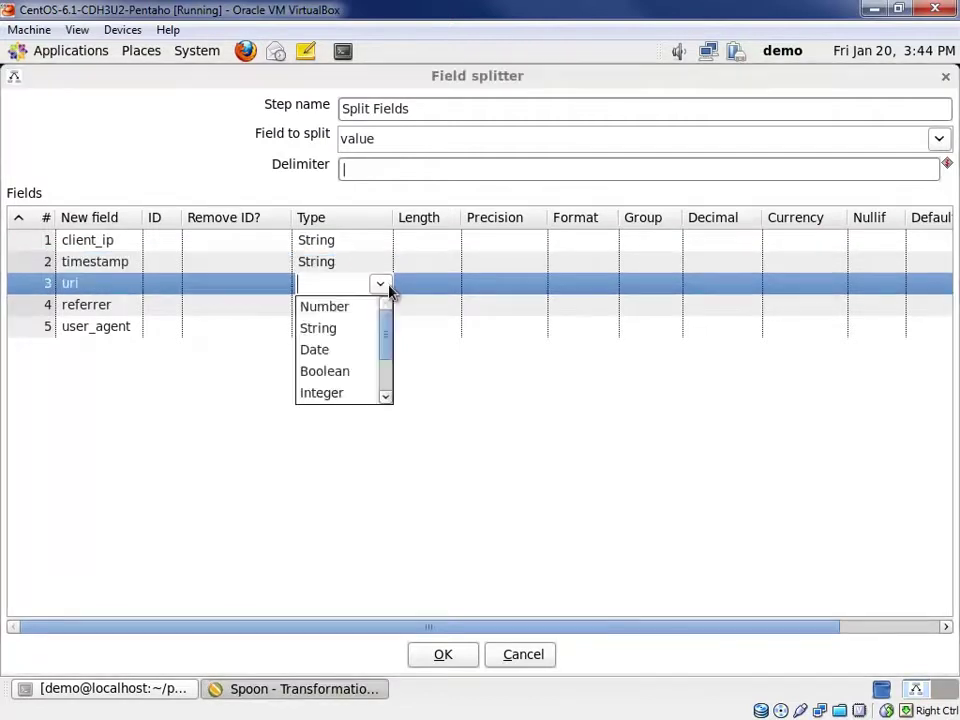
pyautogui.click(364, 330)
pyautogui.click(380, 309)
pyautogui.click(379, 307)
pyautogui.click(347, 347)
pyautogui.click(378, 330)
pyautogui.click(380, 327)
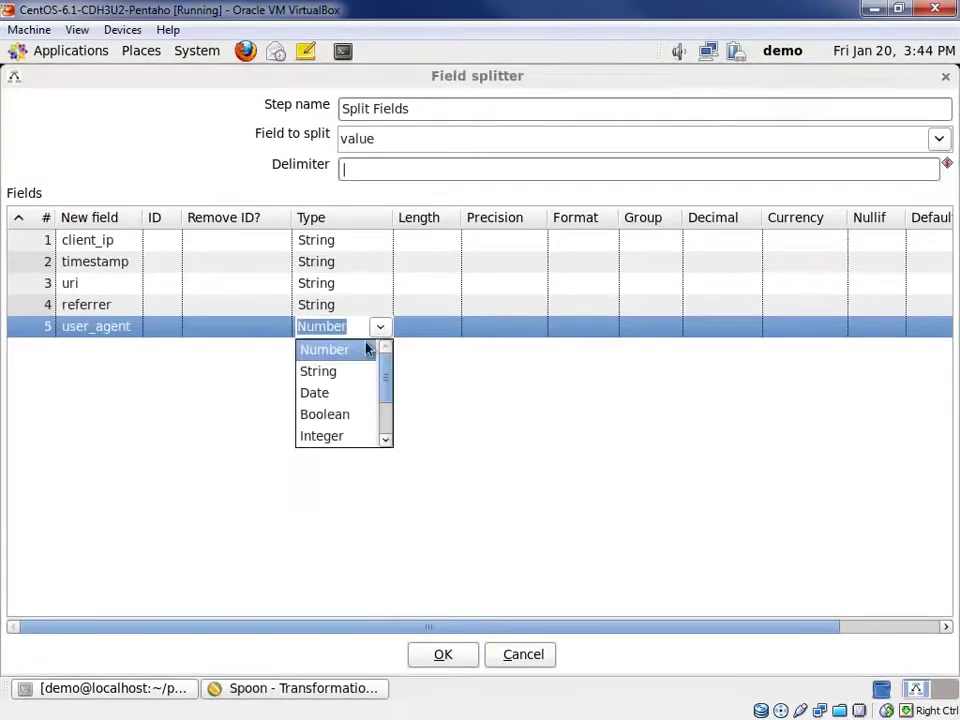
pyautogui.click(343, 373)
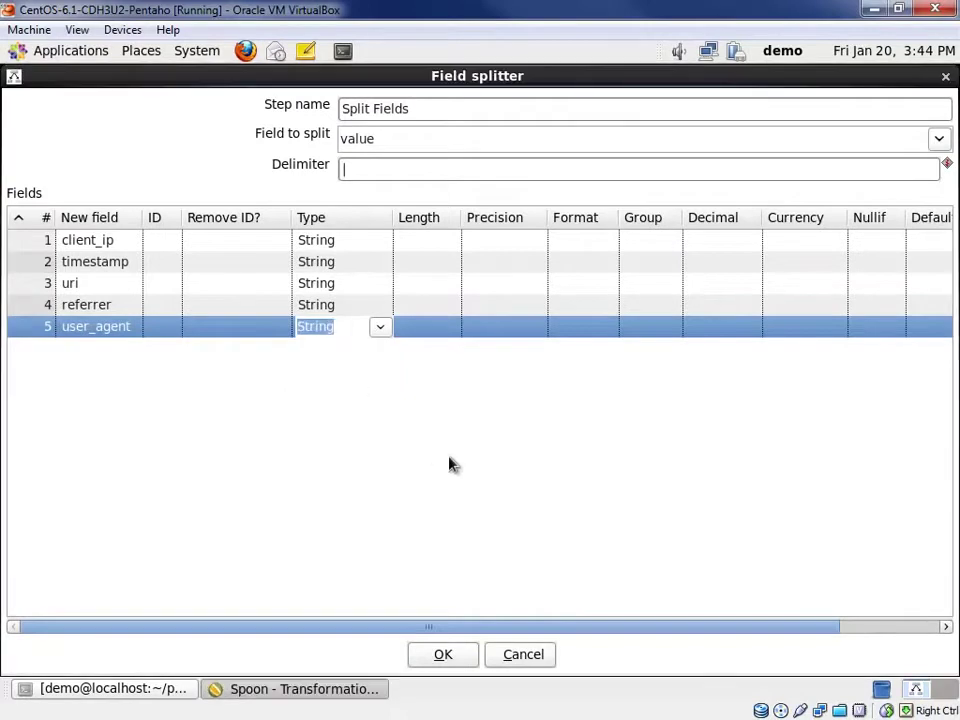
pyautogui.click(443, 654)
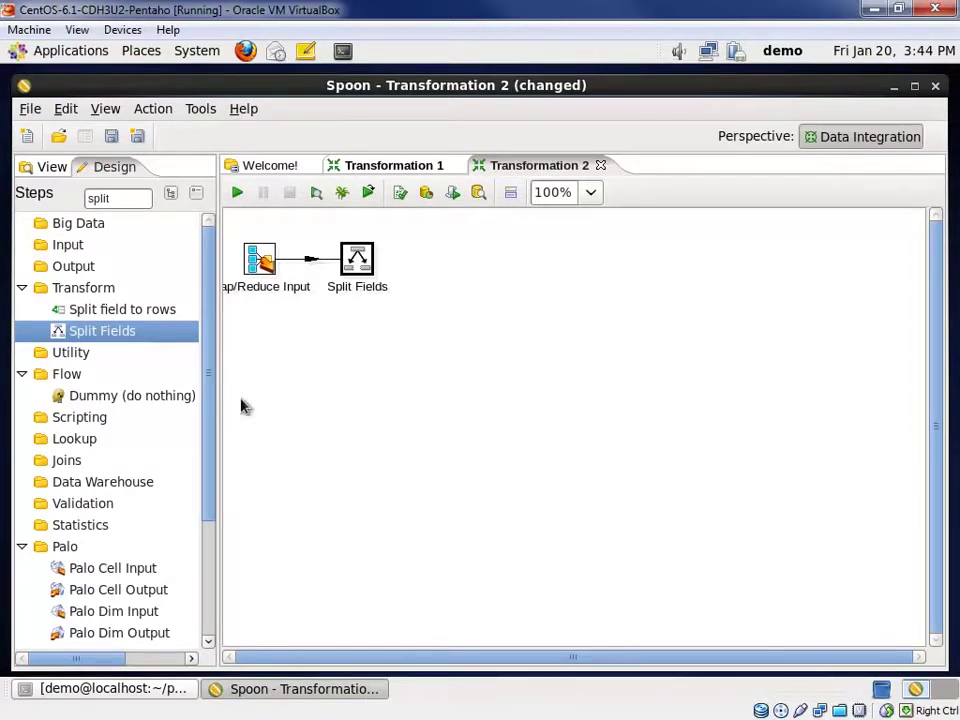
# Search the design steps for "filter", add a Filter rows step and connect Split Fields to it.
pyautogui.doubleClick(113, 199)
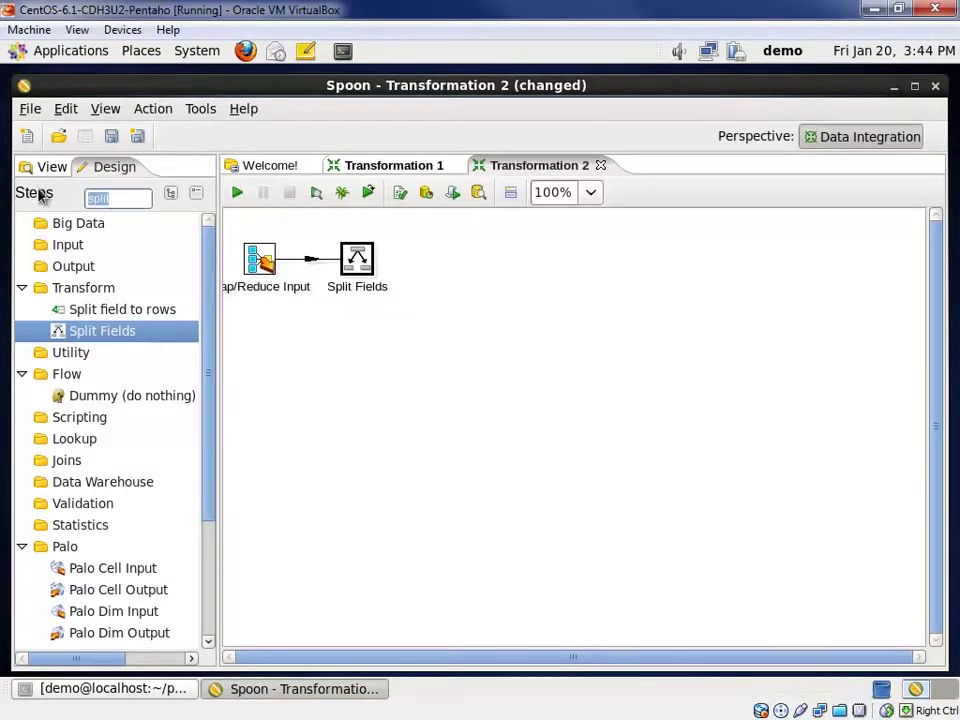
pyautogui.press('BackSpace')
pyautogui.write('filter')
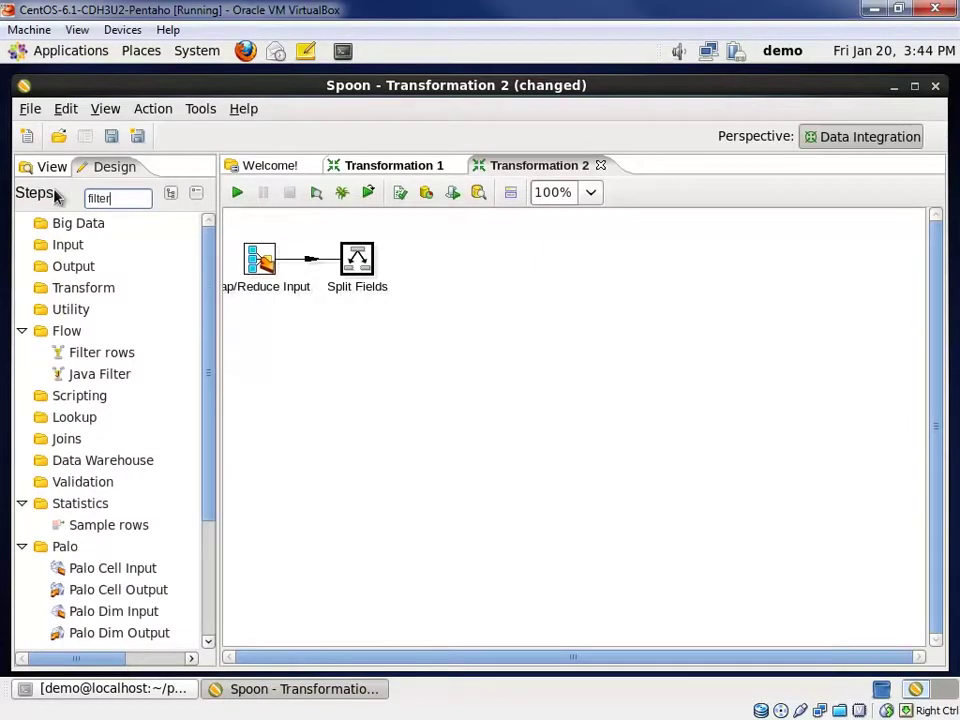
pyautogui.moveTo(101, 352); pyautogui.dragTo(439, 258)
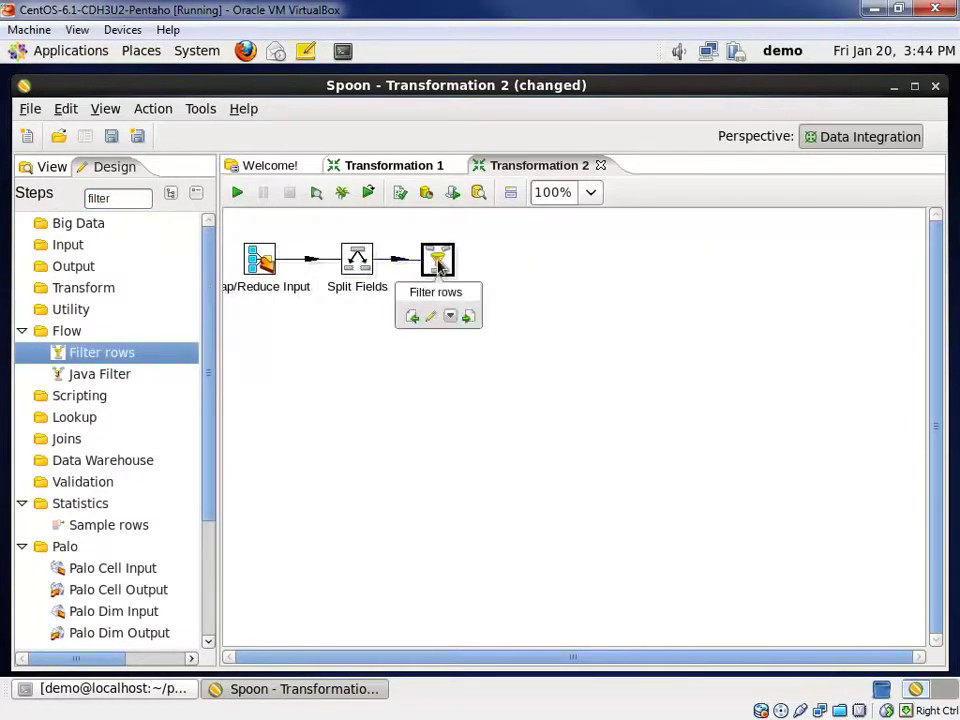
# Set the Filter rows condition to referrer = "-" as a String value and accept it.
pyautogui.doubleClick(438, 260)
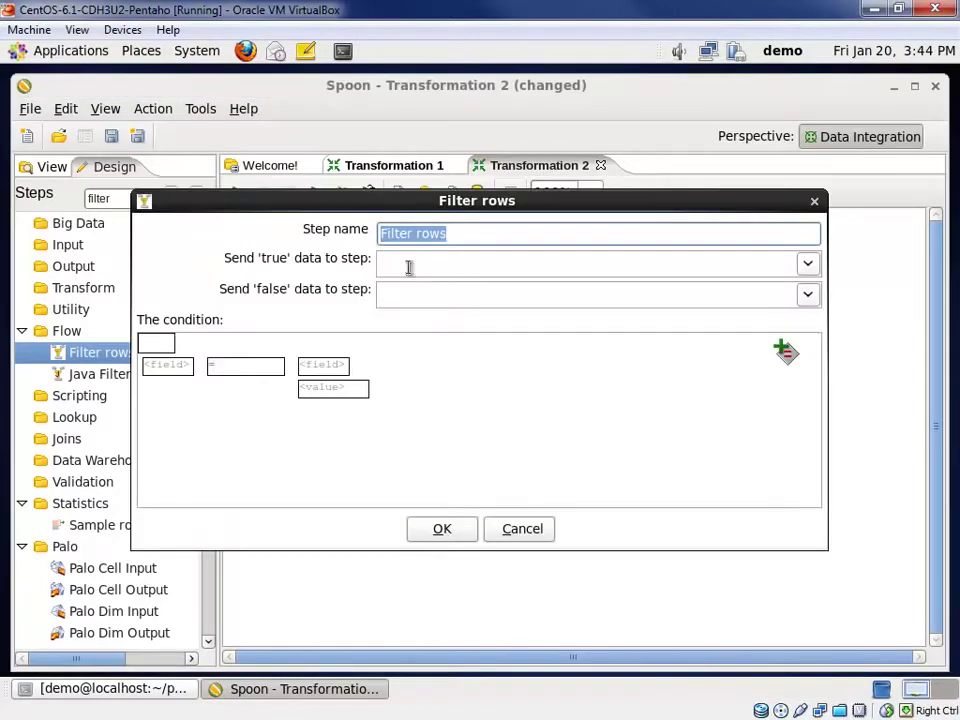
pyautogui.click(163, 365)
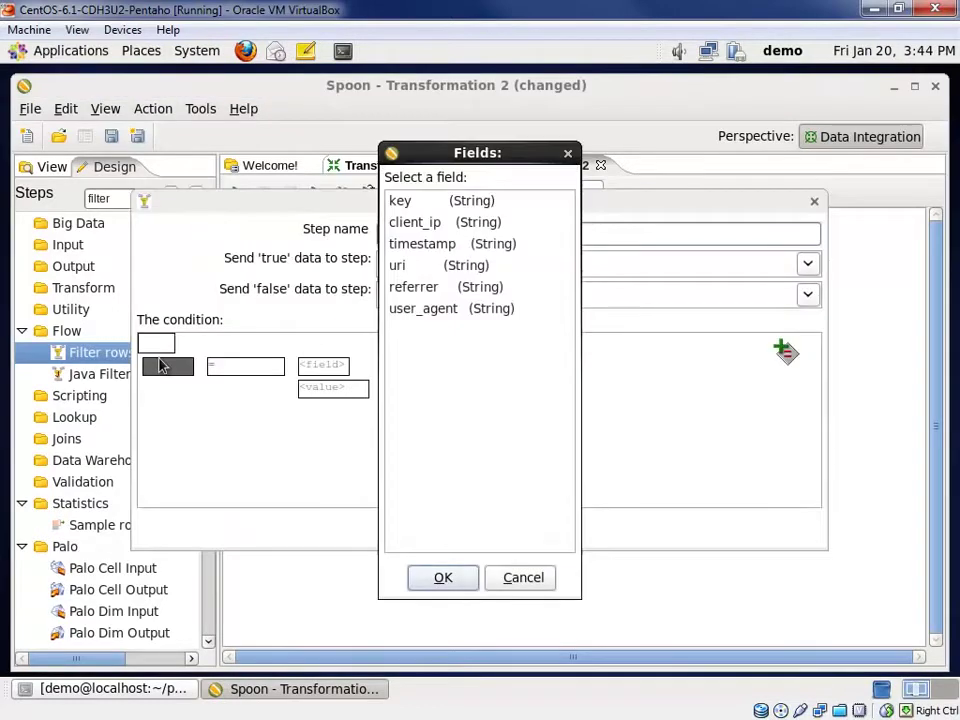
pyautogui.doubleClick(430, 289)
pyautogui.click(262, 367)
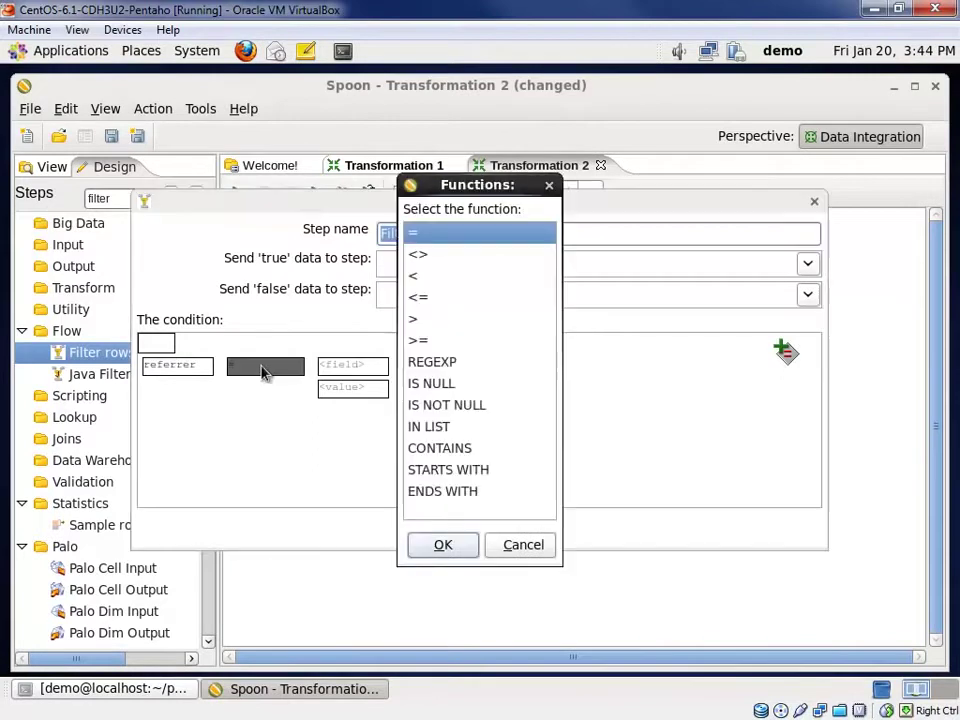
pyautogui.doubleClick(420, 236)
pyautogui.click(375, 376)
pyautogui.click(489, 330)
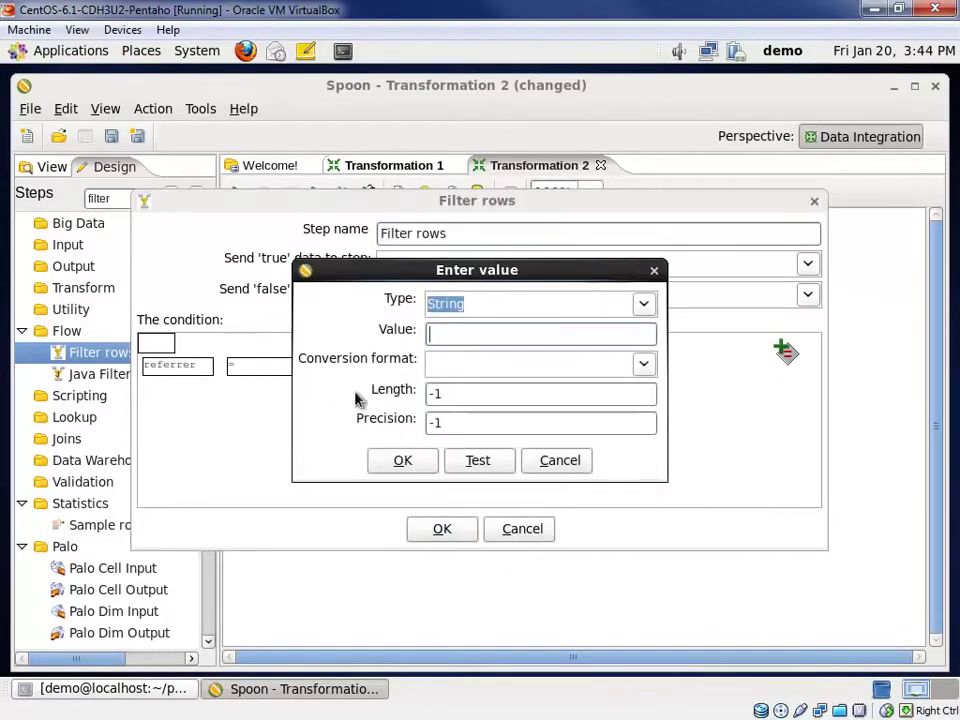
pyautogui.click(422, 460)
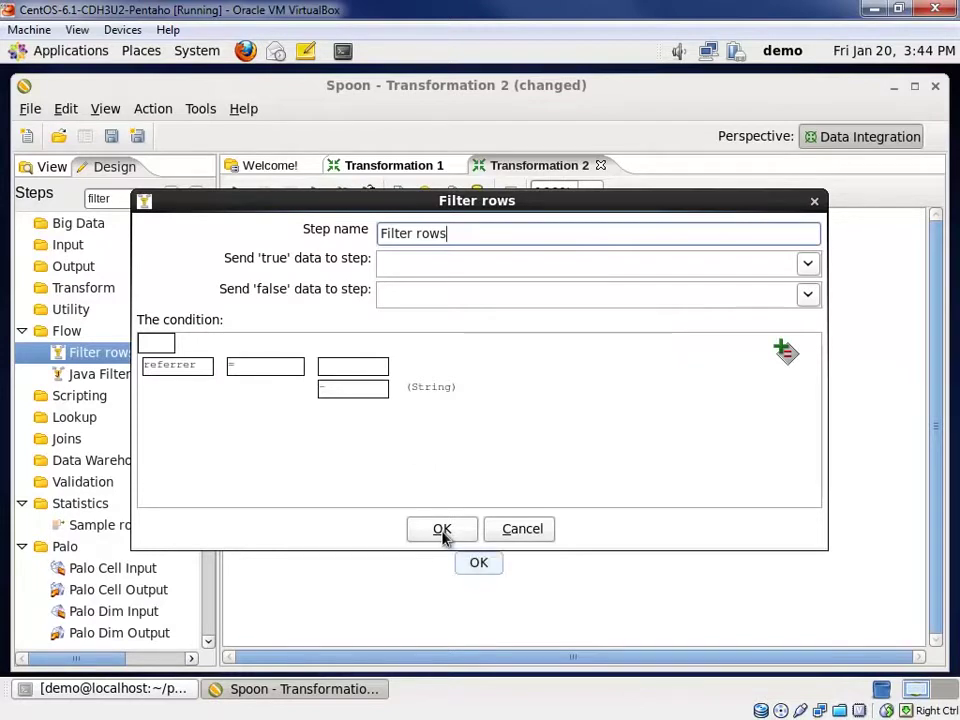
pyautogui.click(443, 533)
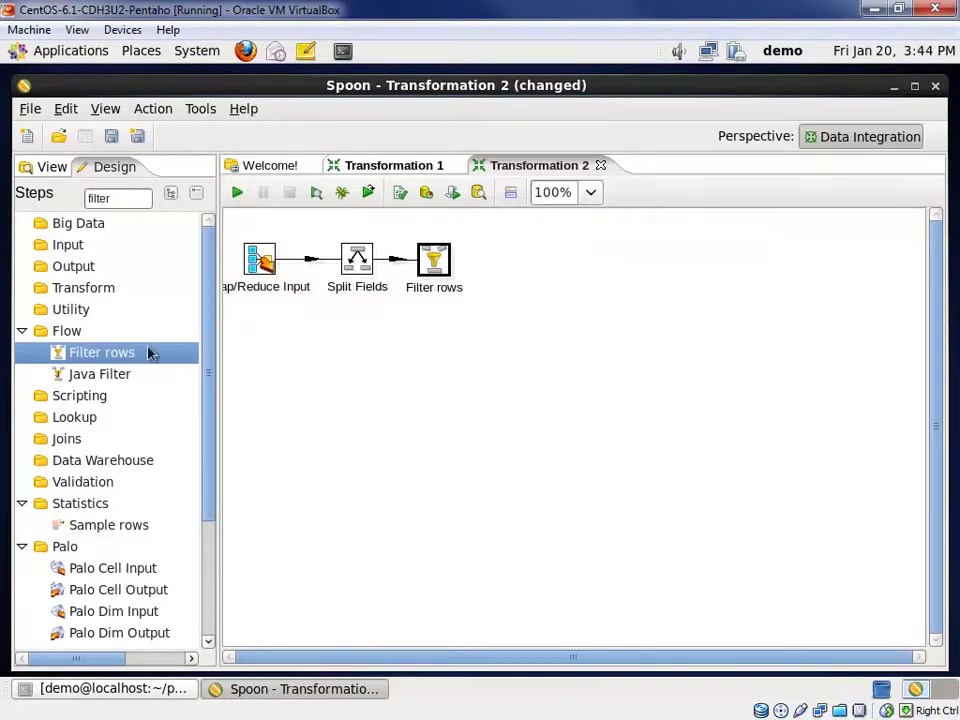
# Search for "split", add a second Split Fields step and connect Filter rows to it as the main output of step.
pyautogui.moveTo(122, 195); pyautogui.dragTo(75, 198)
pyautogui.write('split')
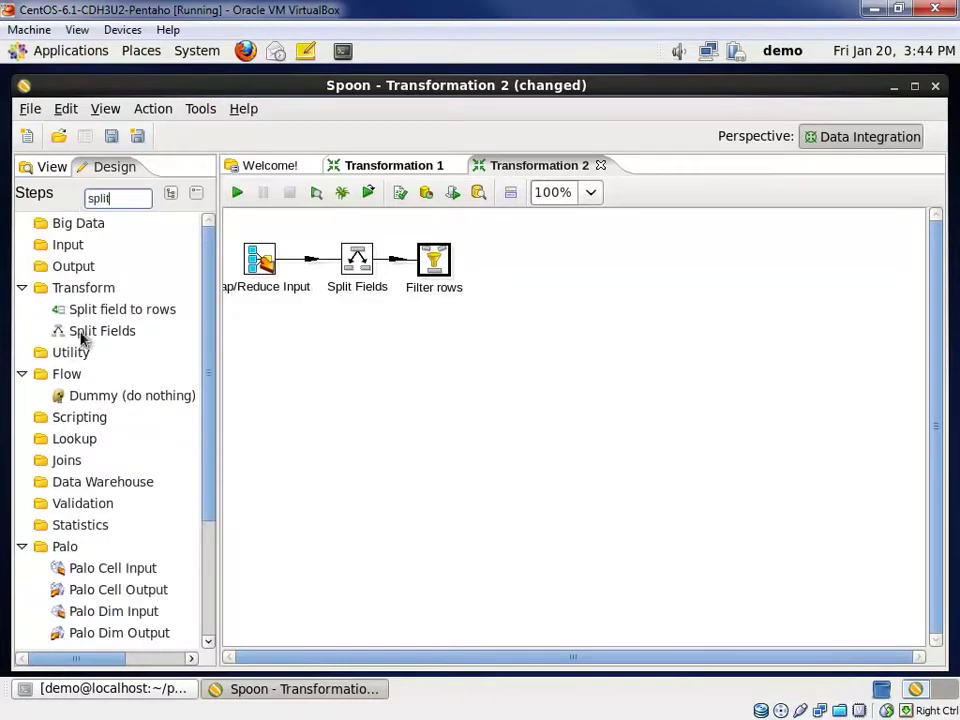
pyautogui.moveTo(90, 331); pyautogui.dragTo(518, 260)
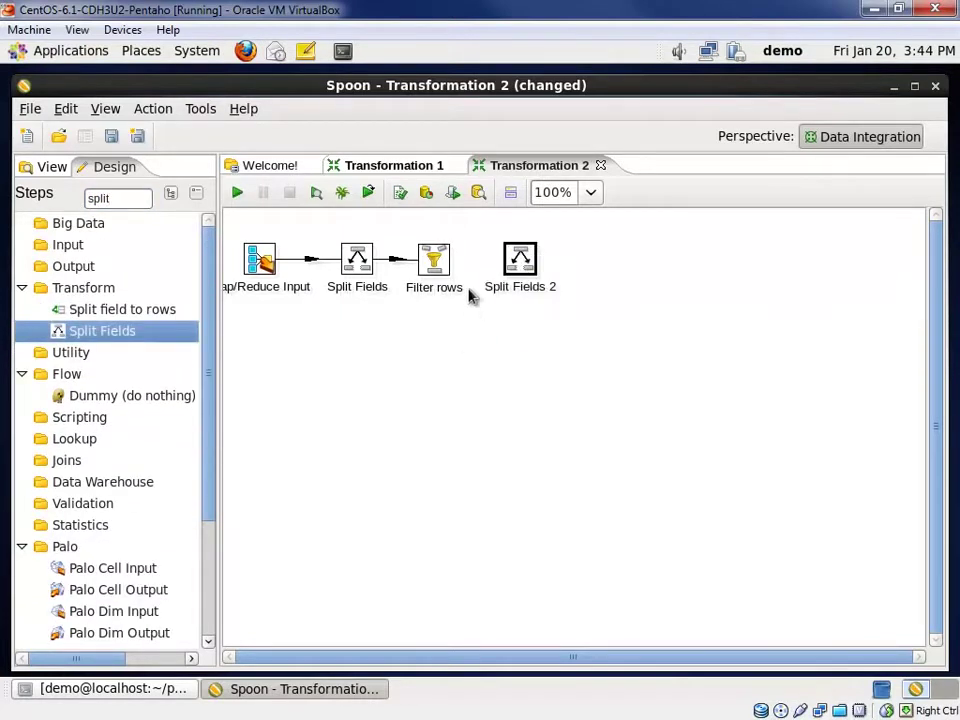
pyautogui.moveTo(434, 259); pyautogui.dragTo(522, 262)
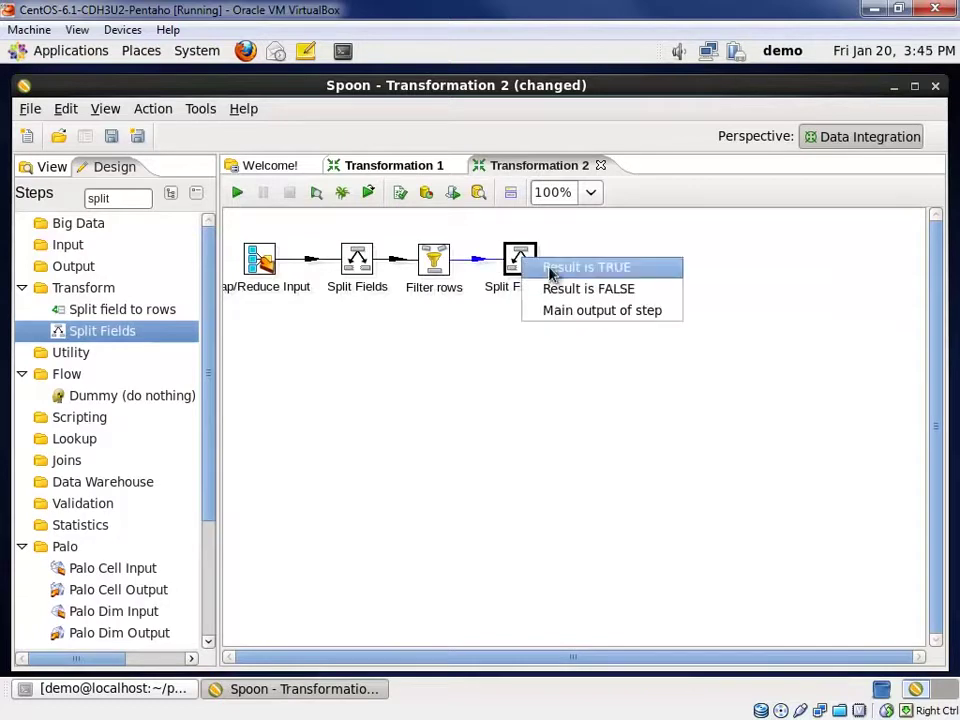
pyautogui.click(560, 314)
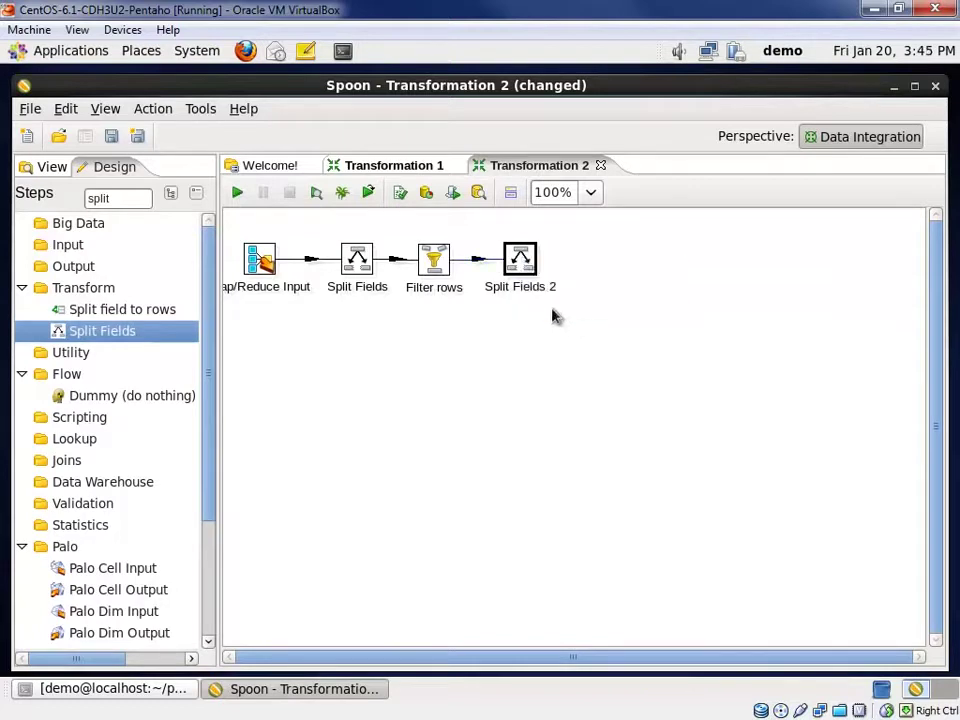
# Set the second Split Fields step to split the uri field, using / as the delimiter.
pyautogui.doubleClick(519, 261)
pyautogui.click(937, 142)
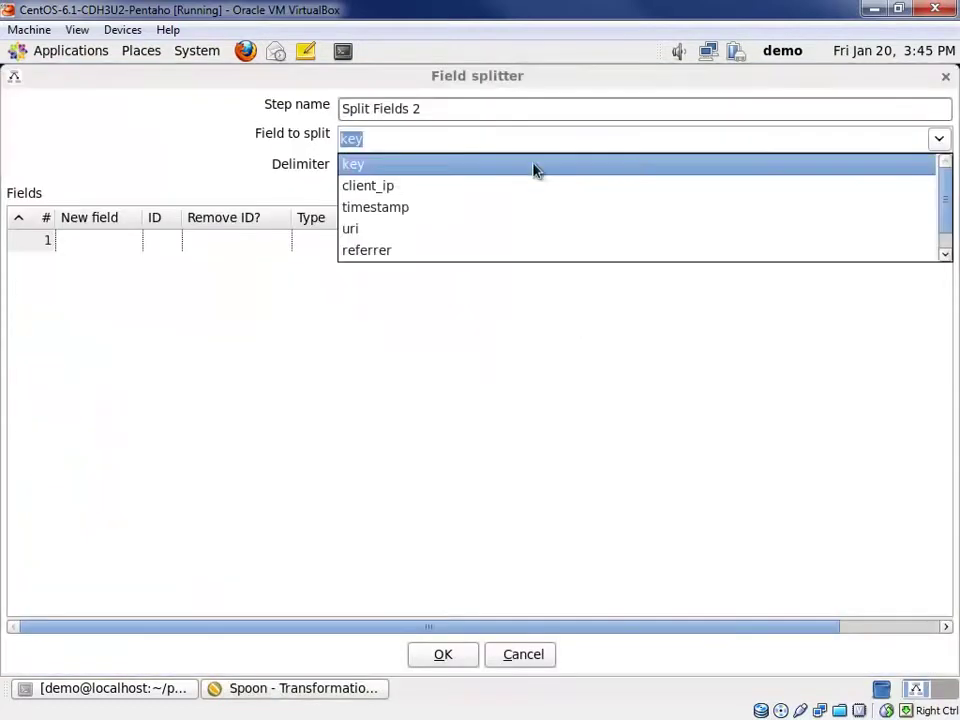
pyautogui.click(377, 229)
pyautogui.click(388, 166)
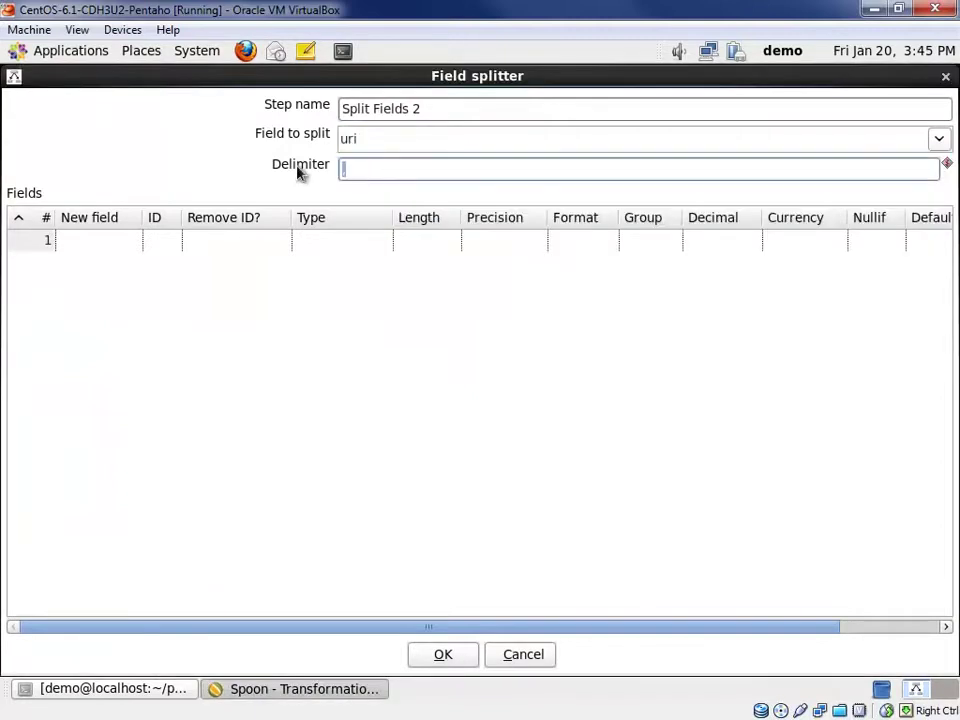
# Define bogus, section and chaff as the three new fields of the uri splitter.
pyautogui.click(86, 243)
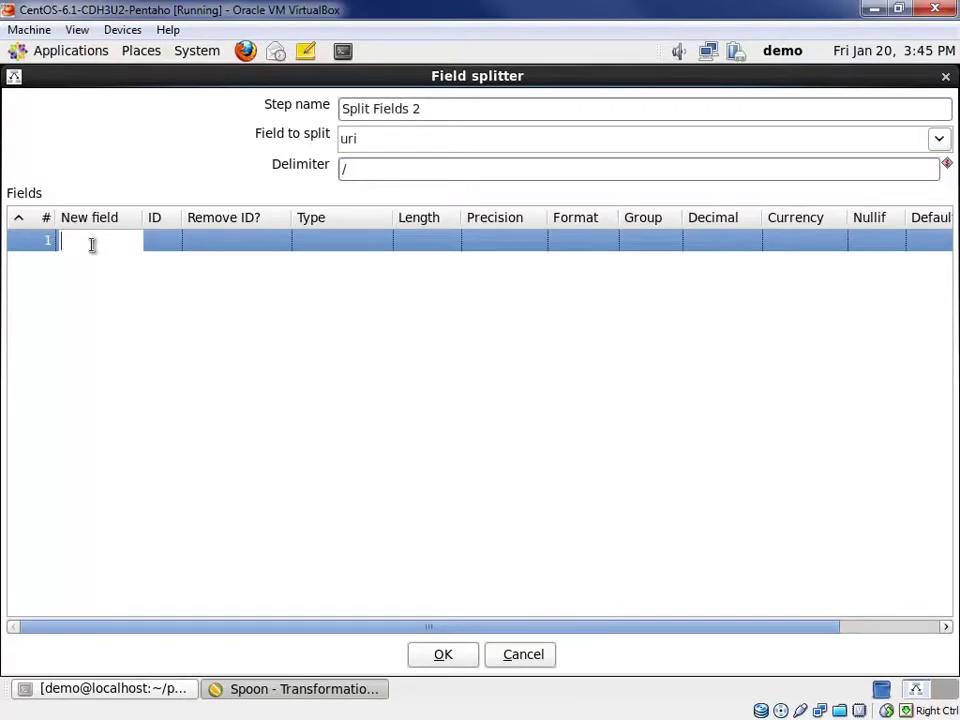
pyautogui.write('bogus')
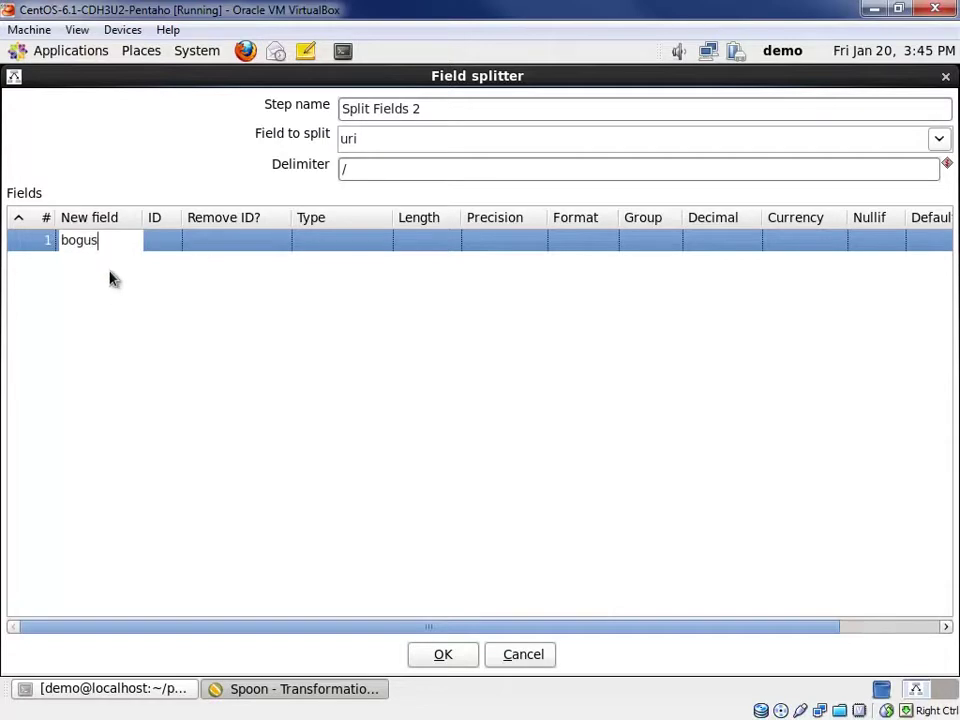
pyautogui.press('Return')
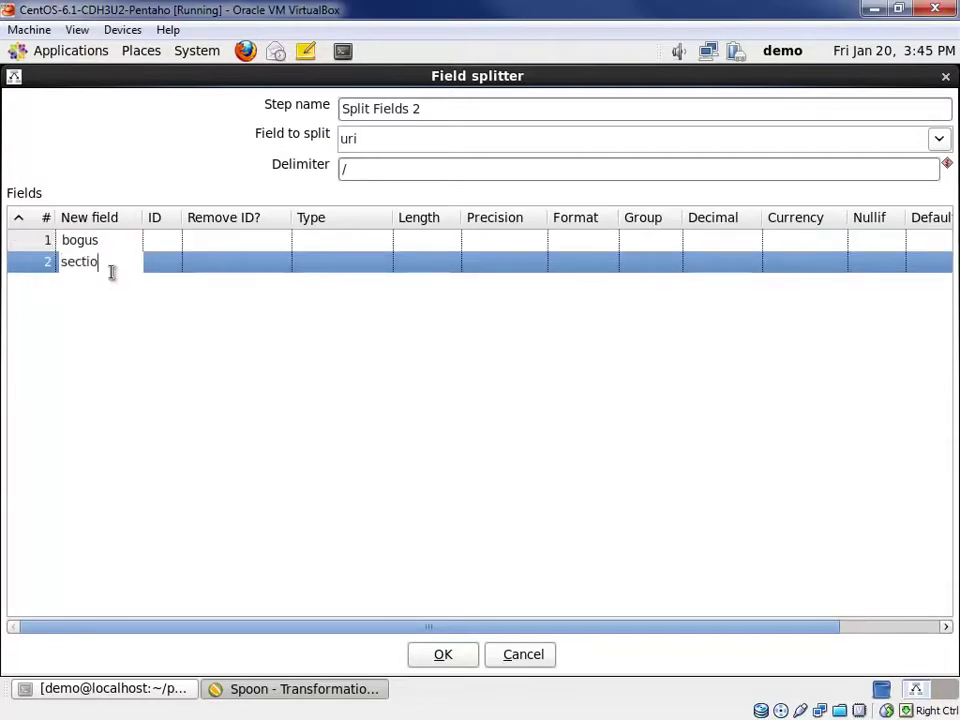
pyautogui.press('Return')
pyautogui.write('chaff')
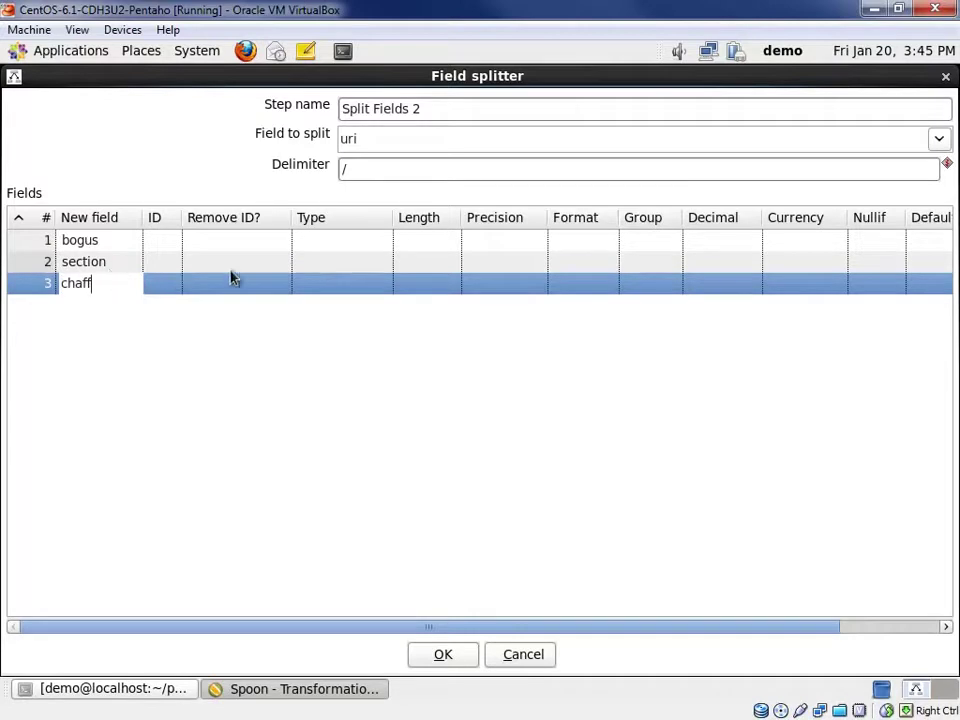
# Set the type of the bogus, section and chaff fields to String.
pyautogui.click(360, 242)
pyautogui.click(378, 244)
pyautogui.click(338, 286)
pyautogui.click(375, 264)
pyautogui.click(379, 262)
pyautogui.click(349, 307)
pyautogui.click(378, 284)
pyautogui.click(380, 284)
pyautogui.click(346, 329)
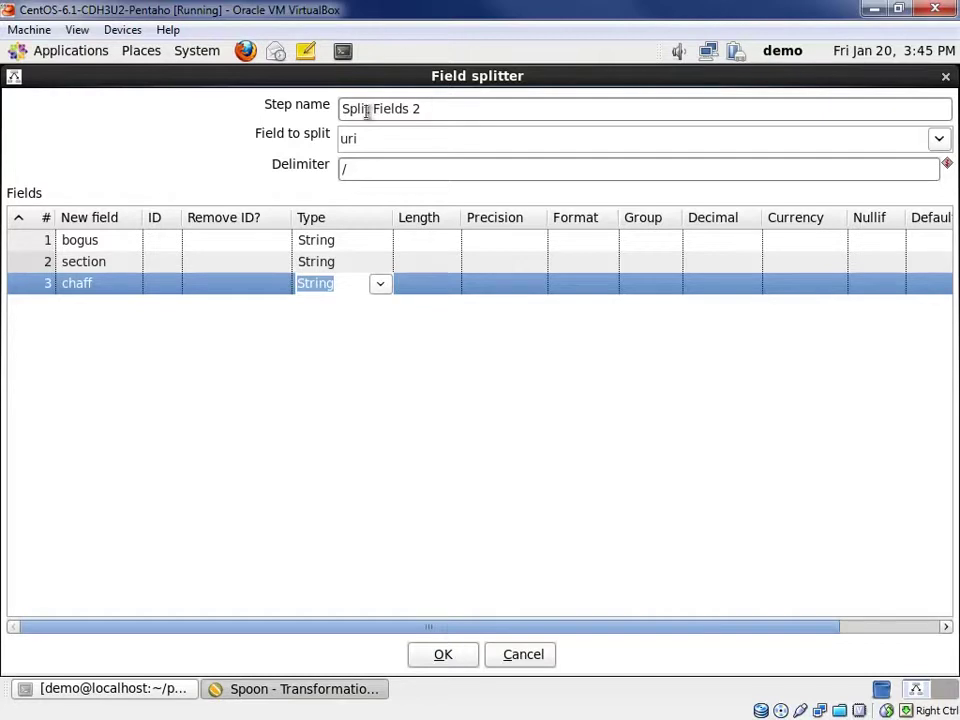
# Rename the second splitter step as Split URI and accept its settings.
pyautogui.moveTo(373, 108); pyautogui.dragTo(628, 101)
pyautogui.write('URI')
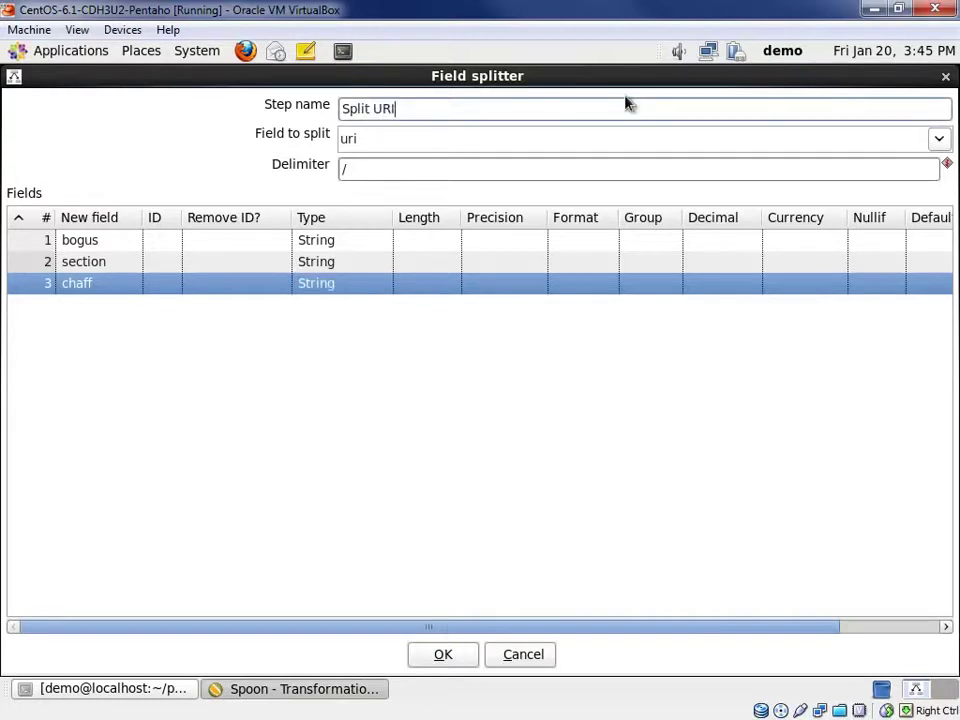
pyautogui.click(450, 656)
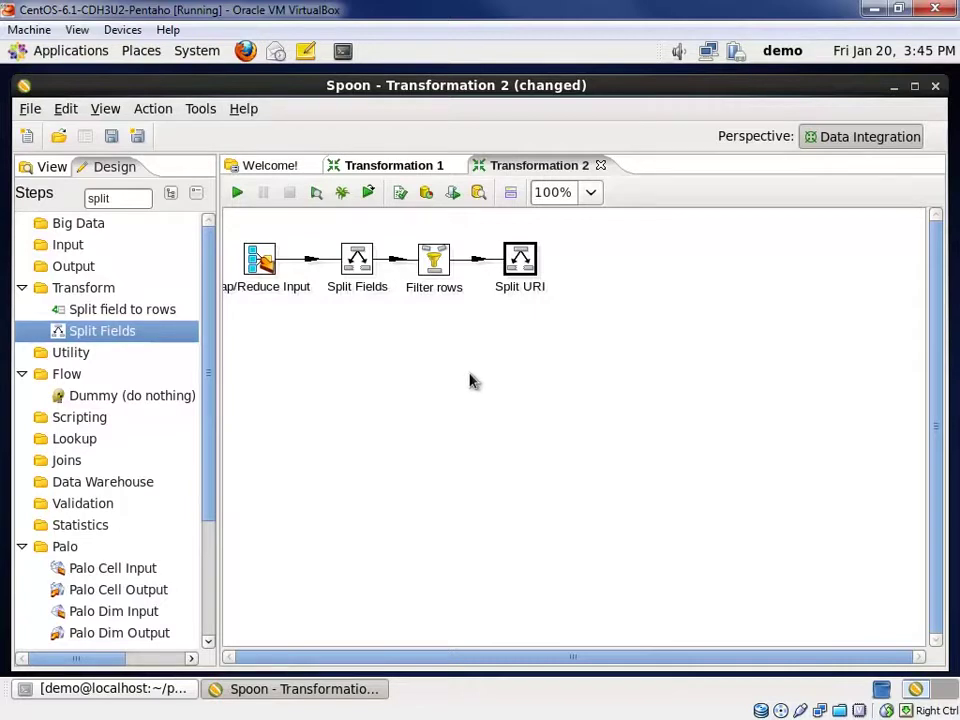
# Clear the step search and add a Hadoop File Input step from the Big Data category below and beyond Split URI.
pyautogui.moveTo(118, 200); pyautogui.dragTo(69, 198)
pyautogui.press('BackSpace')
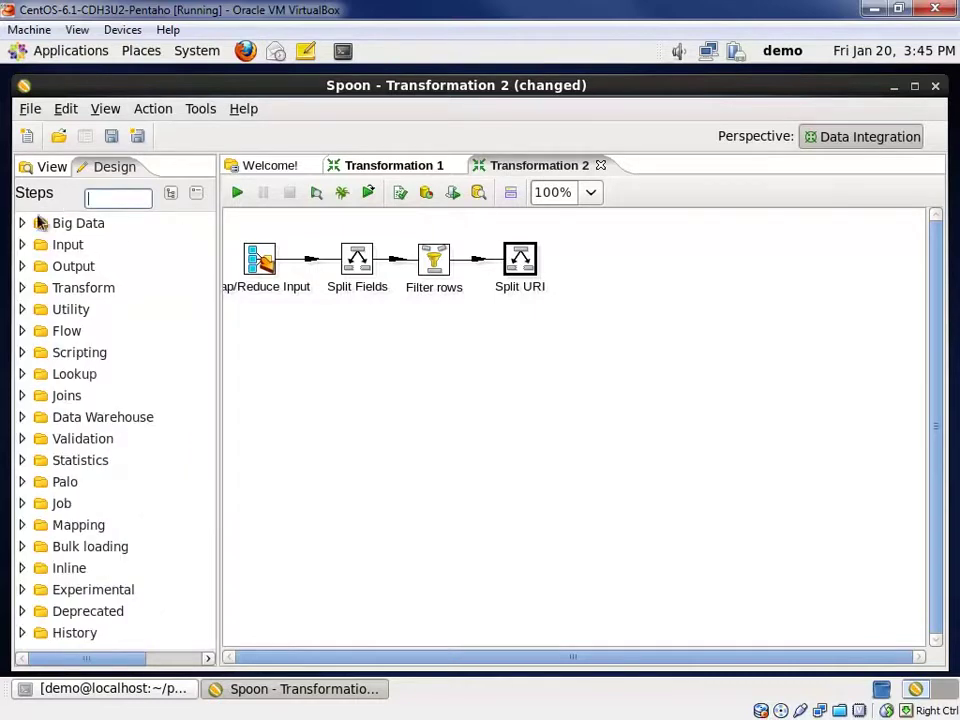
pyautogui.click(22, 223)
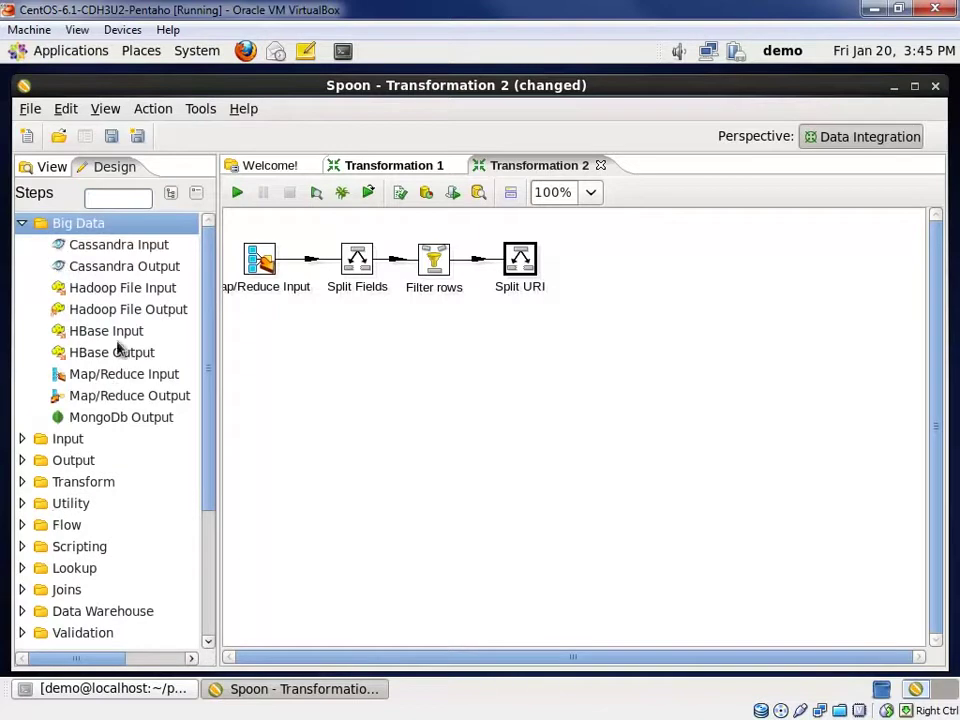
pyautogui.moveTo(128, 292); pyautogui.dragTo(651, 355)
# Connect to HDFS on localhost port 8020 and add /weblogs/sections/sections.txt as the selected file of Hadoop File Input.
pyautogui.doubleClick(650, 354)
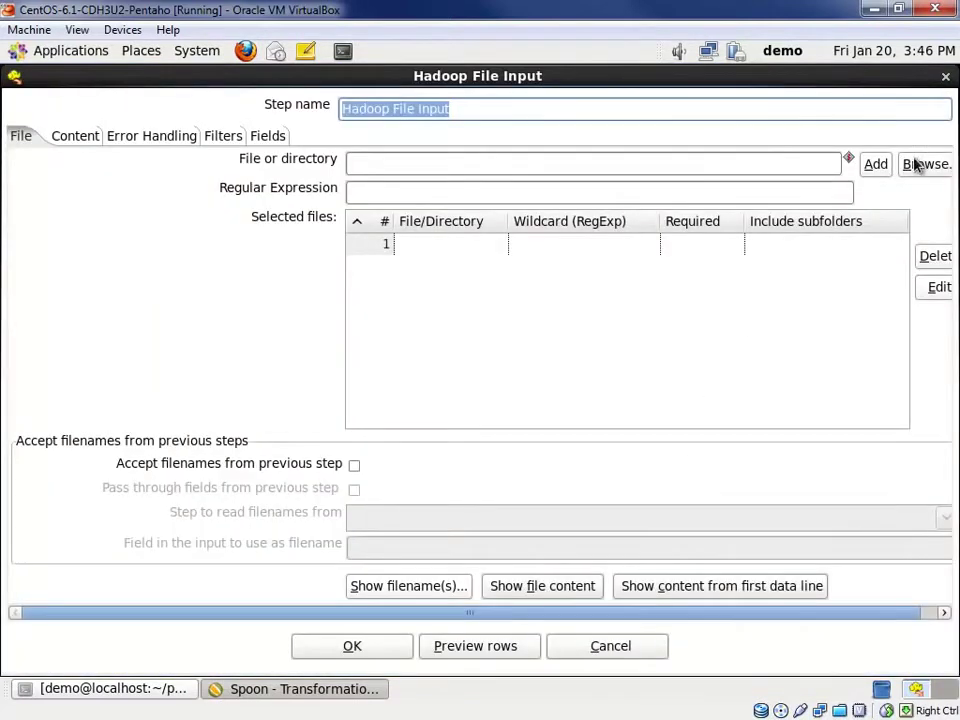
pyautogui.click(925, 164)
pyautogui.click(629, 240)
pyautogui.click(137, 458)
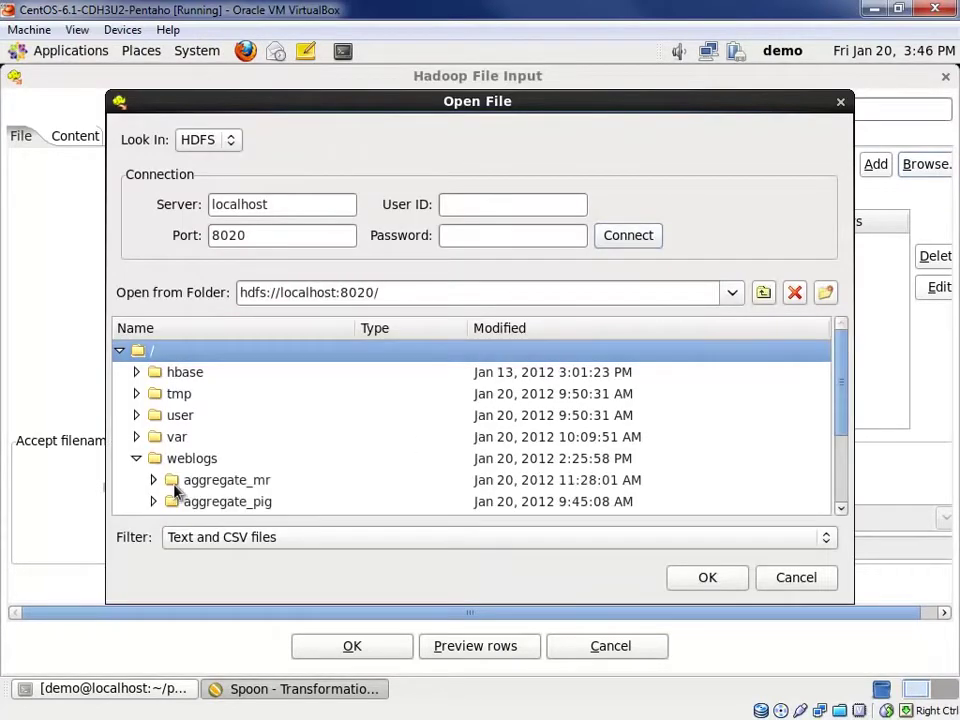
pyautogui.scroll(-1, 173, 488)
pyautogui.scroll(-1, 173, 488)
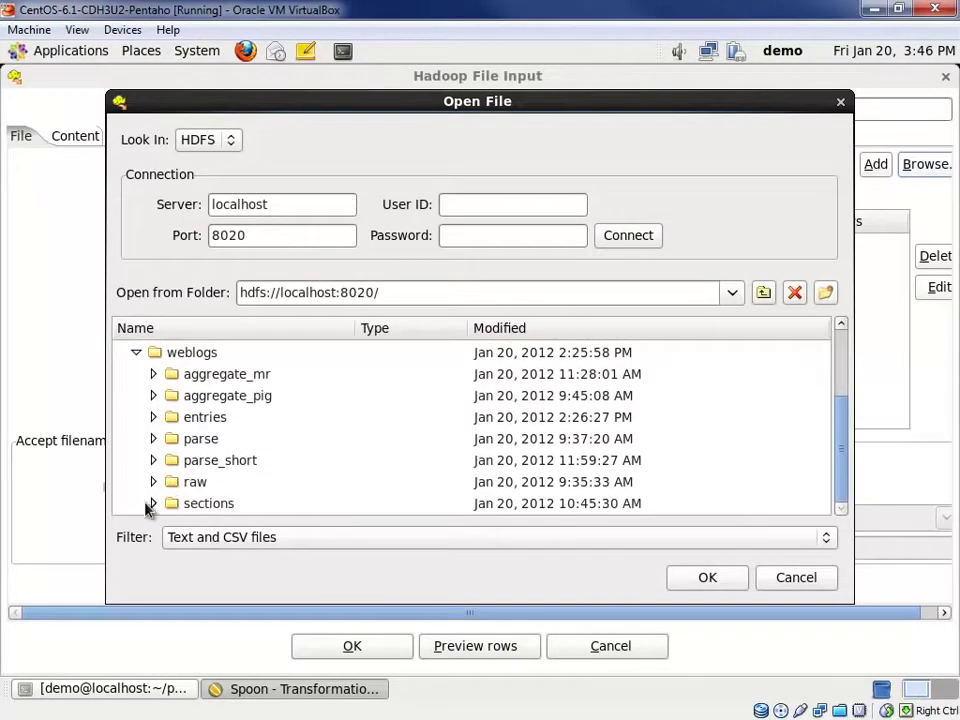
pyautogui.click(145, 503)
pyautogui.click(208, 505)
pyautogui.doubleClick(208, 505)
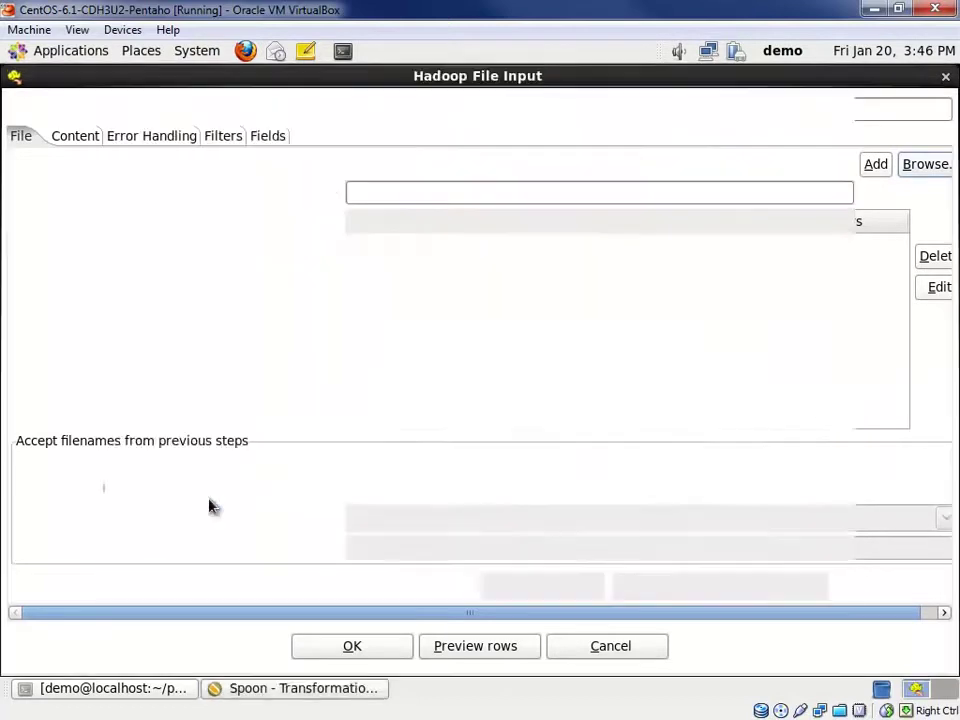
pyautogui.click(884, 168)
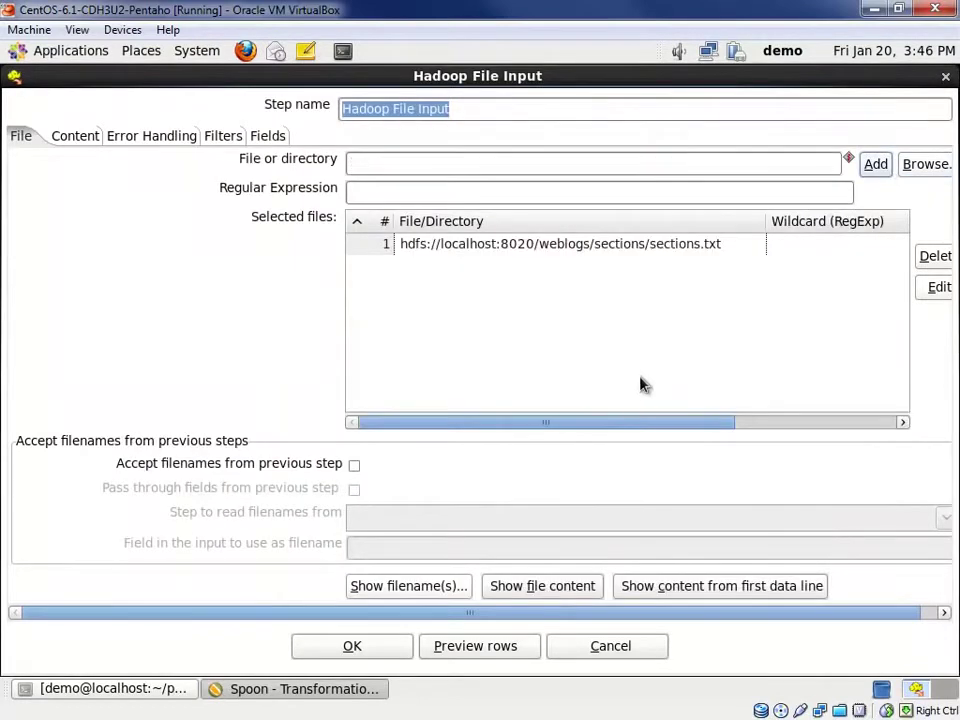
# In the Hadoop File Input content settings, set the format to Unix, use a tab as the separator and turn off the header.
pyautogui.click(75, 136)
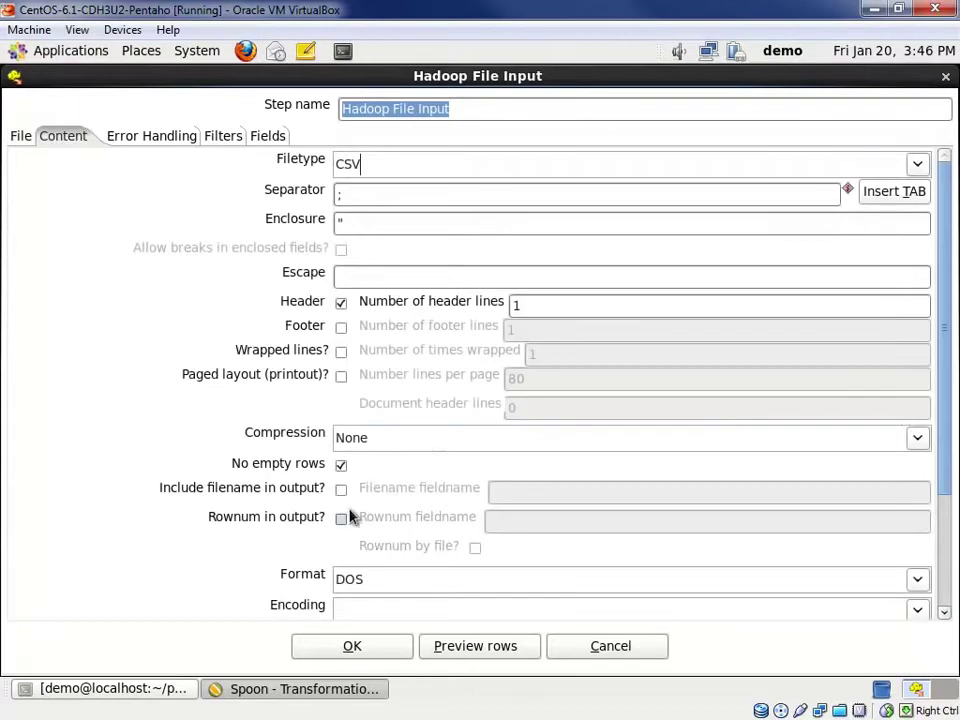
pyautogui.click(364, 577)
pyautogui.click(362, 625)
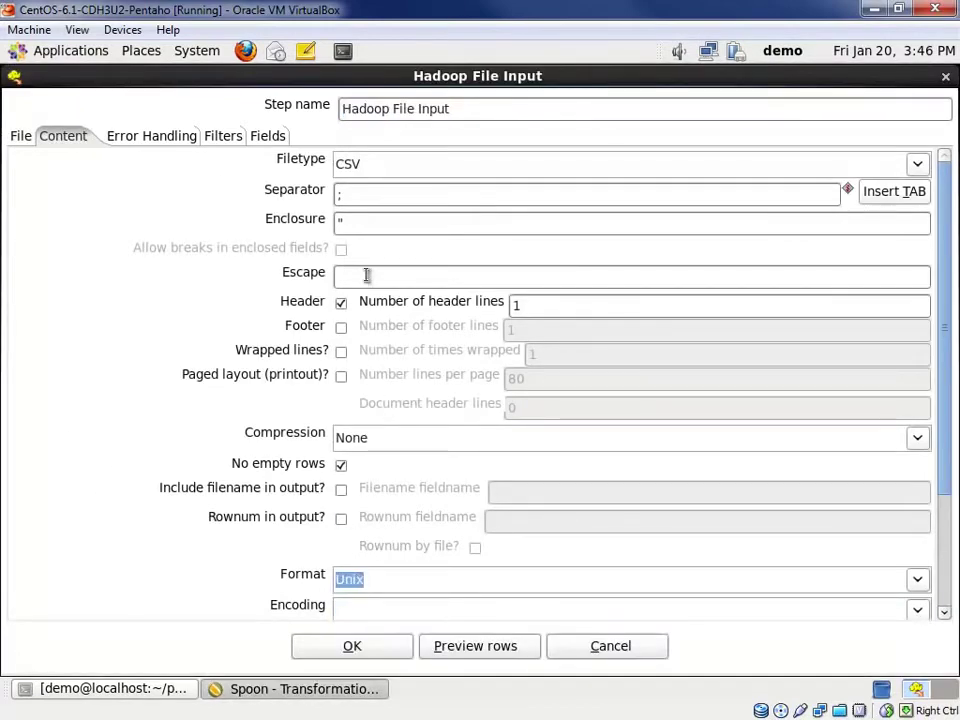
pyautogui.doubleClick(339, 195)
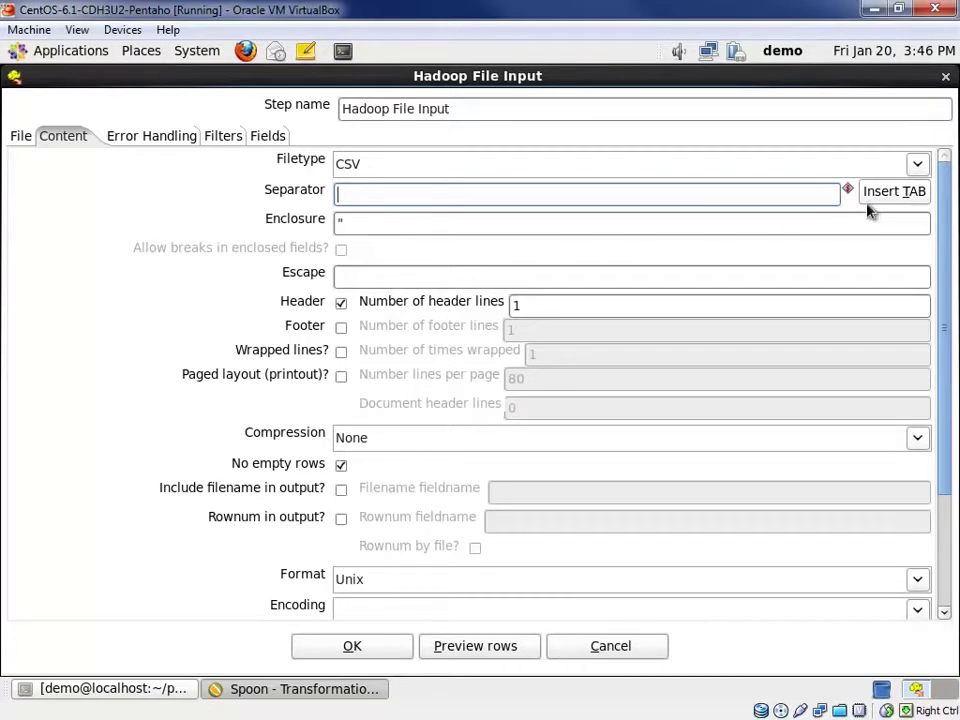
pyautogui.doubleClick(379, 194)
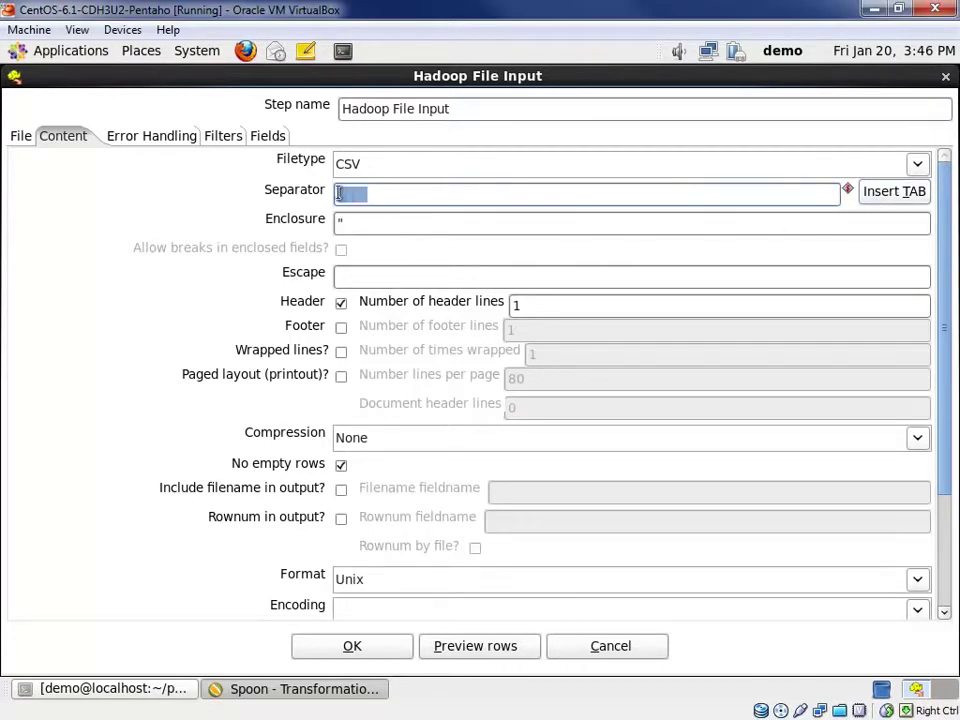
pyautogui.click(341, 304)
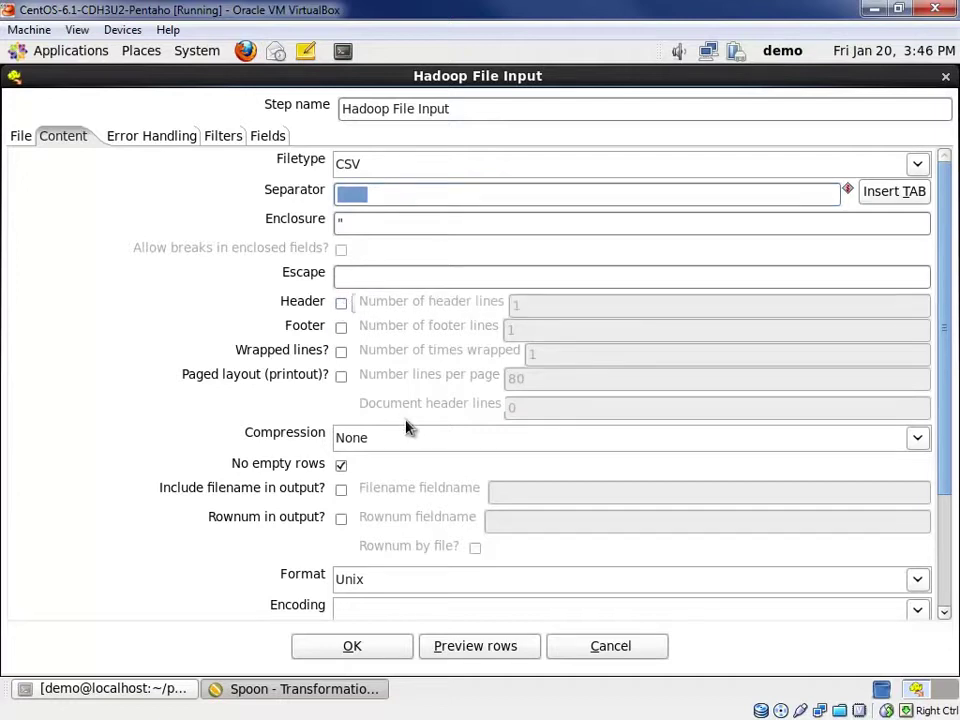
# Get the fields of the sections file by sampling 100 lines and dismiss the scan results.
pyautogui.click(270, 138)
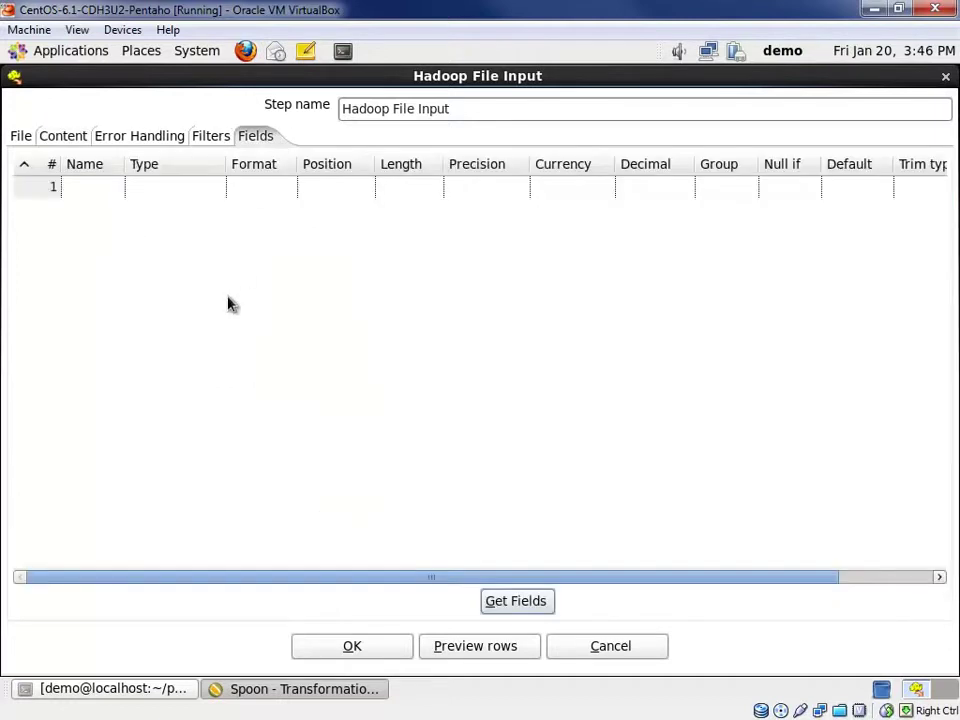
pyautogui.click(499, 603)
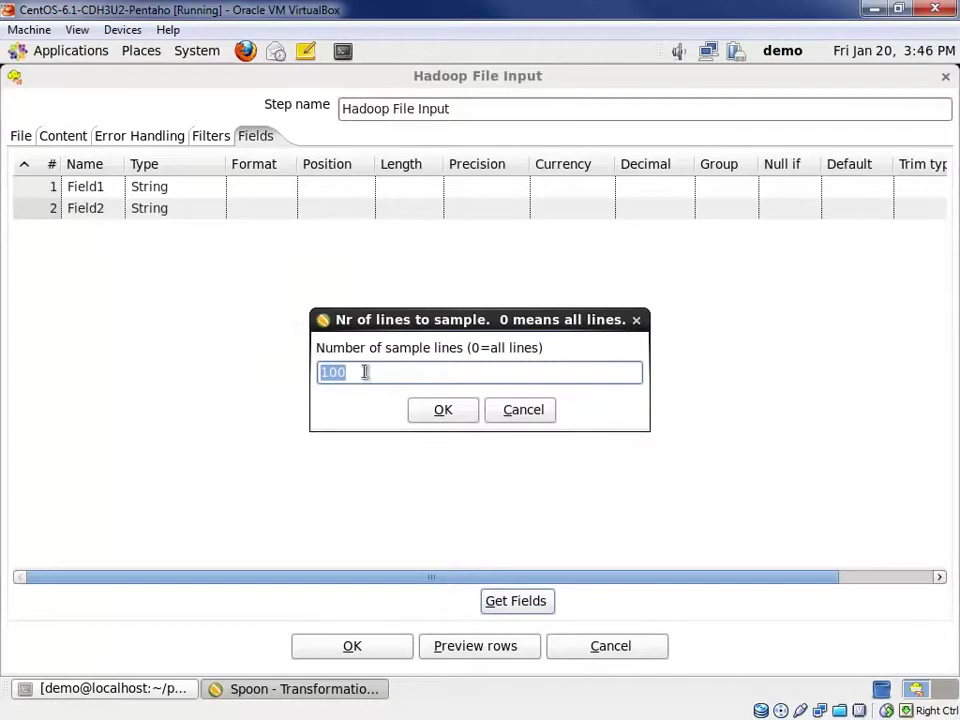
pyautogui.click(443, 411)
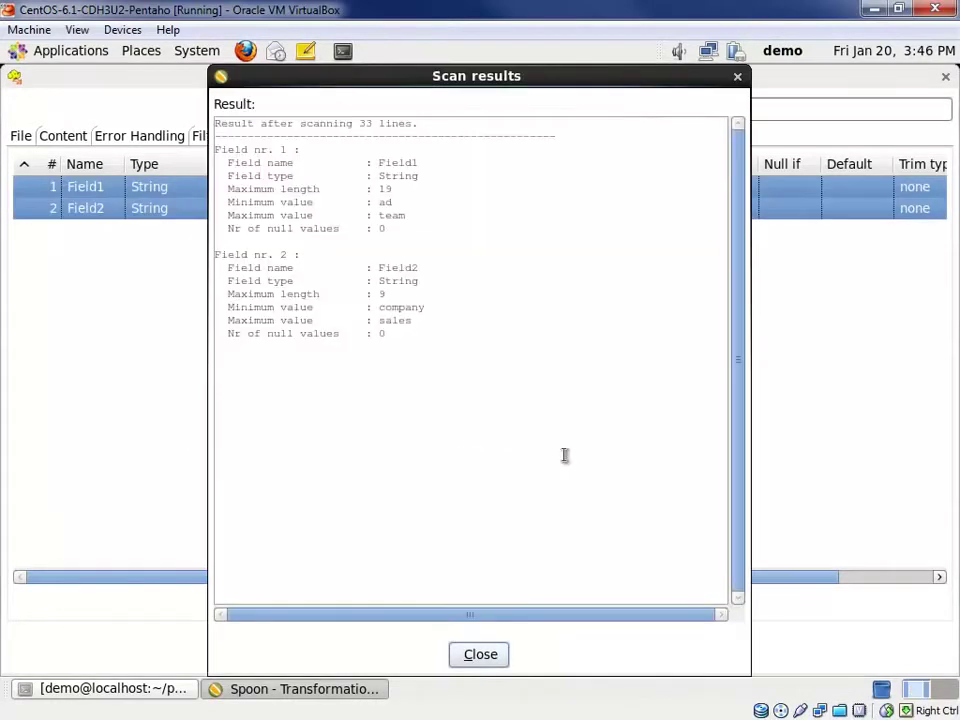
pyautogui.click(482, 656)
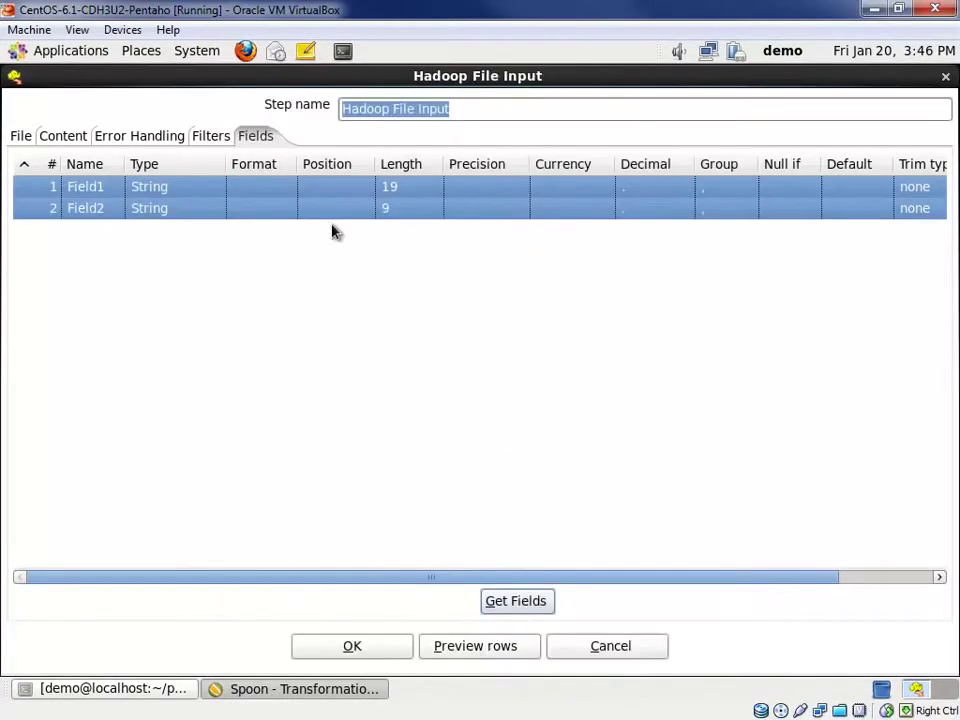
# Rename the two detected fields of the sections file as section and category.
pyautogui.click(107, 187)
pyautogui.write('sector')
pyautogui.write('on')
pyautogui.click(115, 212)
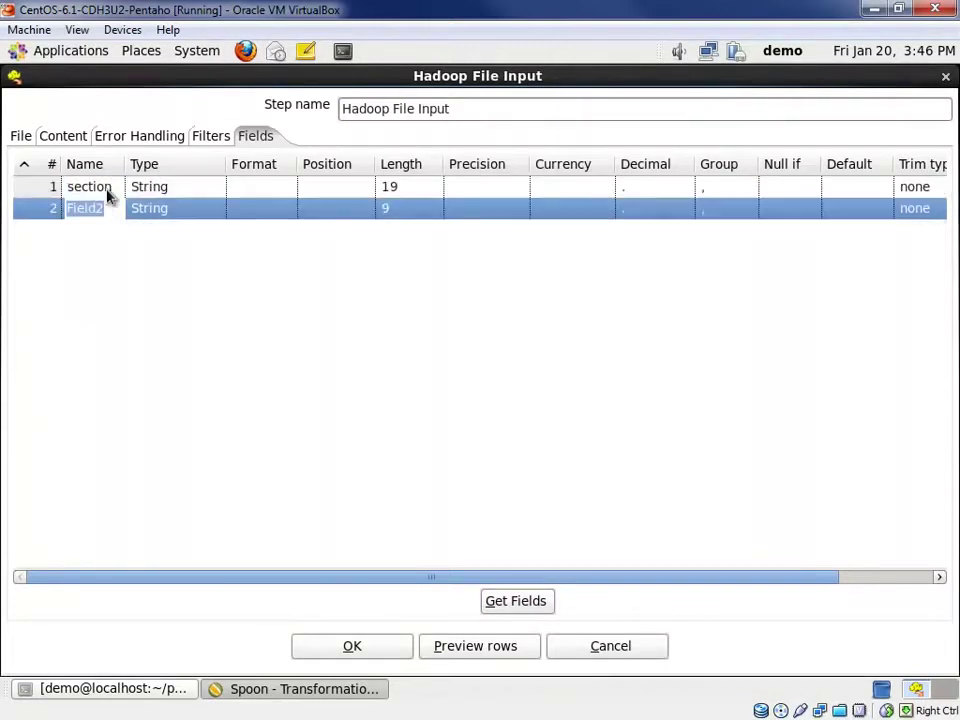
pyautogui.click(113, 189)
pyautogui.click(113, 208)
pyautogui.write('category')
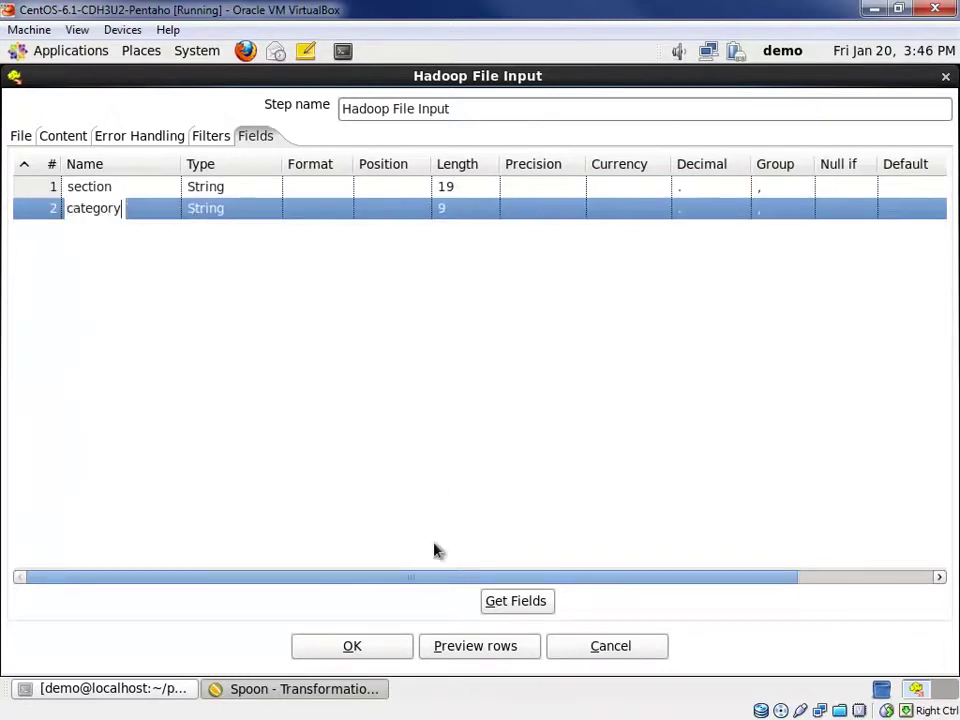
# Preview the rows of the sections file and accept the Hadoop File Input settings.
pyautogui.click(448, 648)
pyautogui.click(257, 275)
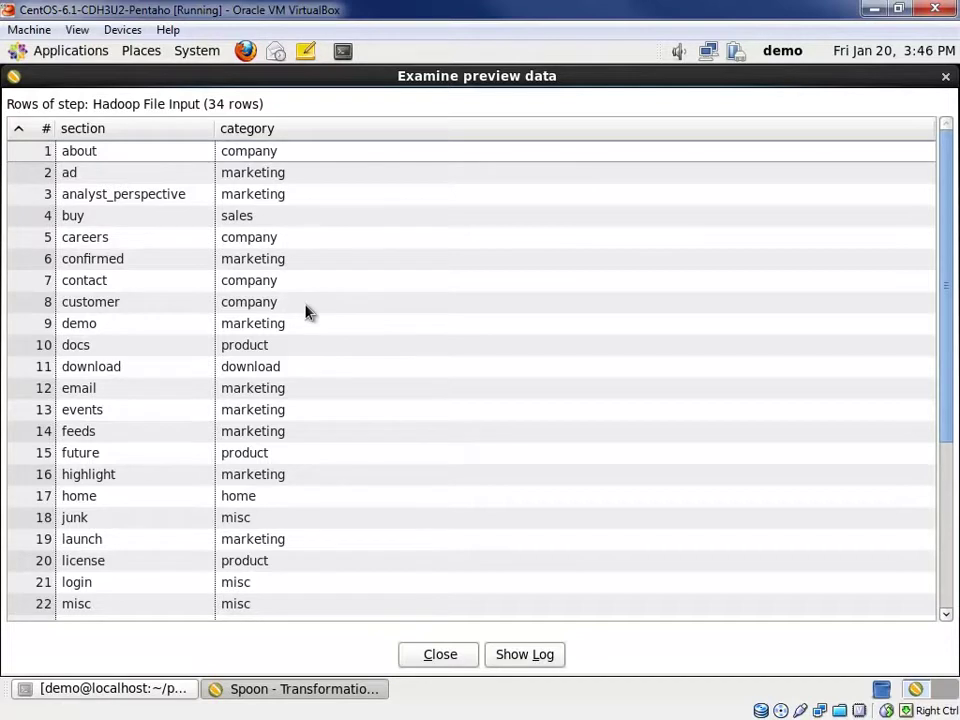
pyautogui.click(424, 662)
pyautogui.click(371, 646)
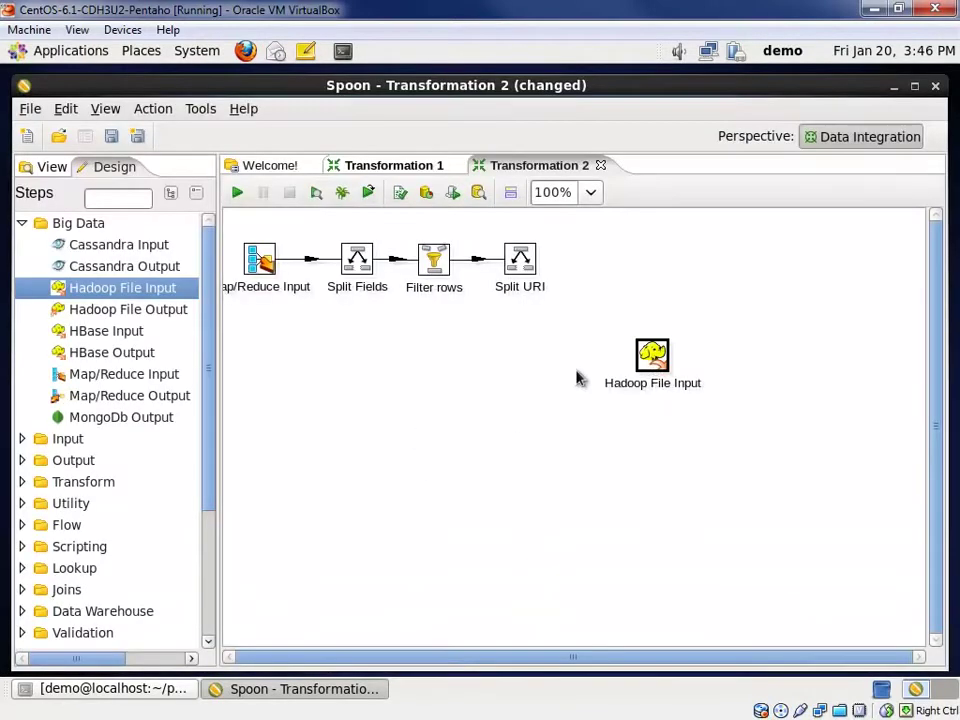
# Add a Stream lookup step below Split URI and create hops into it from Split URI and Hadoop File Input.
pyautogui.moveTo(654, 364)
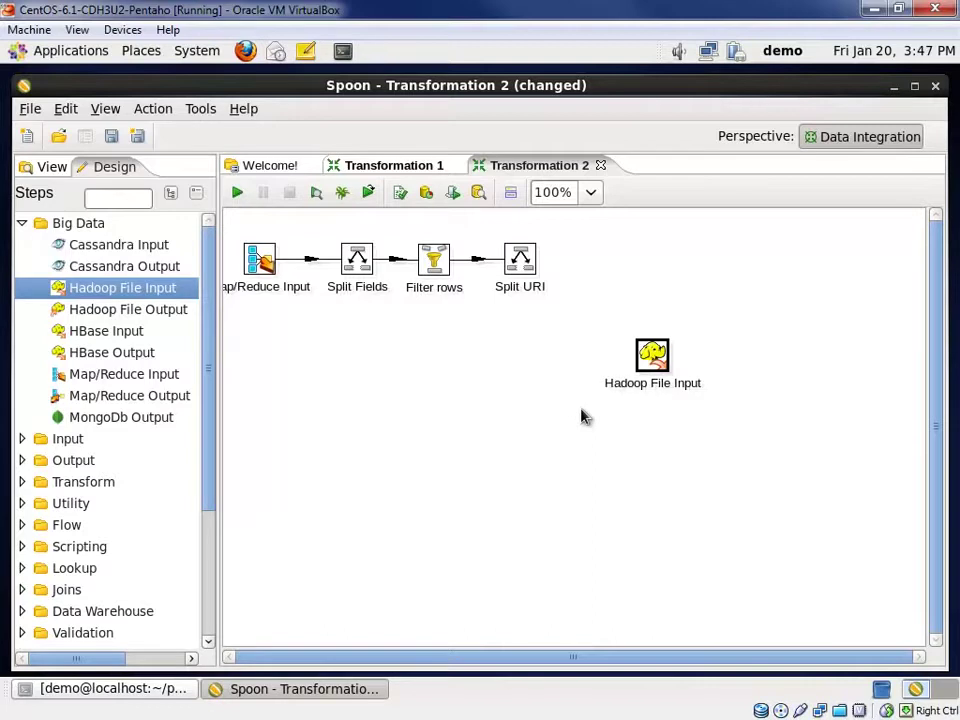
pyautogui.click(106, 198)
pyautogui.write('lookup')
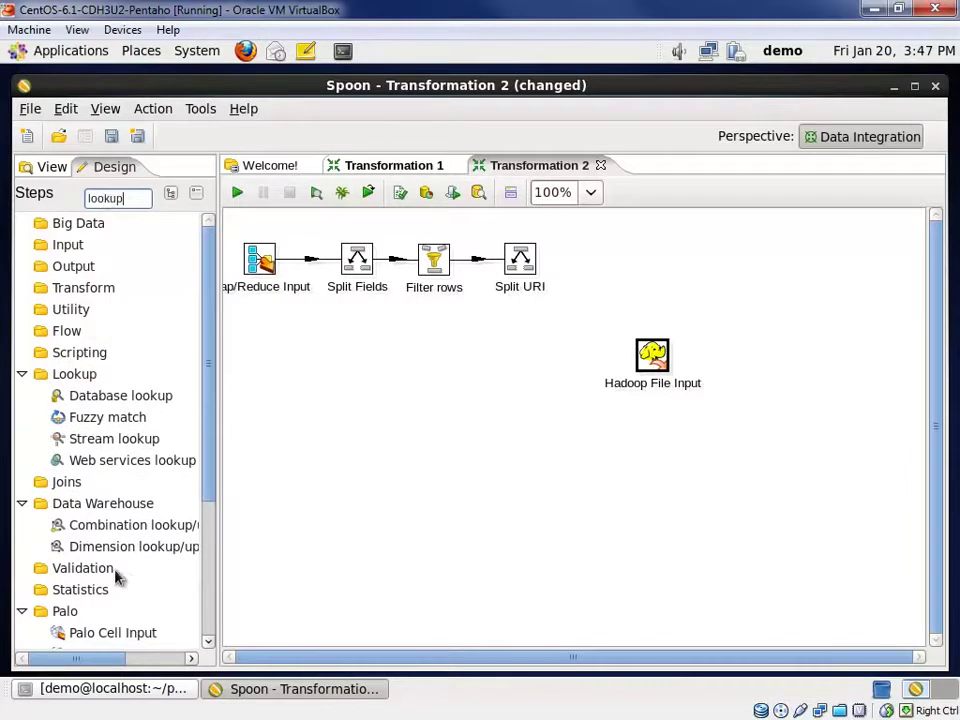
pyautogui.moveTo(111, 440)
pyautogui.mouseDown()
pyautogui.moveTo(538, 394)
pyautogui.moveTo(538, 369)
pyautogui.moveTo(518, 364)
pyautogui.mouseUp()
pyautogui.moveTo(525, 268)
pyautogui.mouseDown()
pyautogui.moveTo(514, 366)
pyautogui.moveTo(521, 361)
pyautogui.mouseUp()
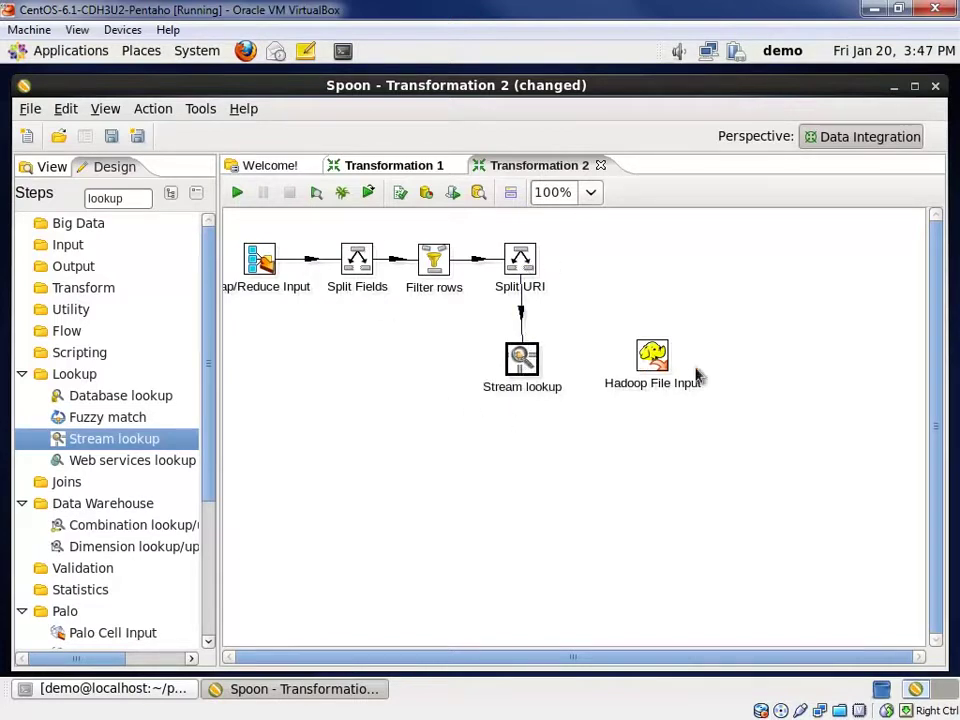
pyautogui.moveTo(652, 355); pyautogui.dragTo(521, 358)
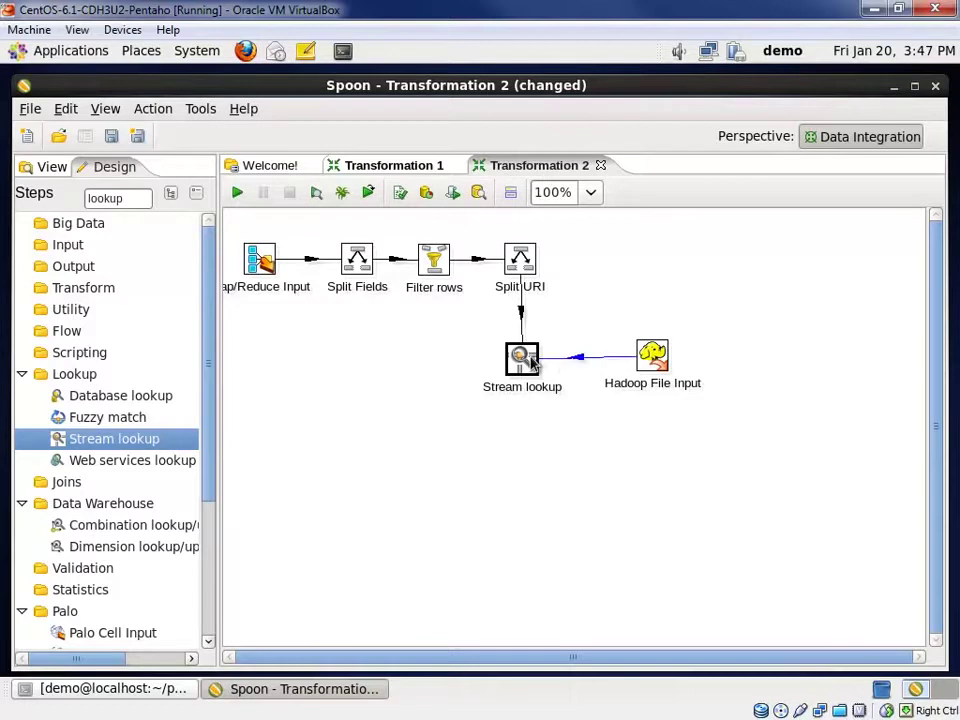
# Rename the Hadoop File Input step as Section-Category Data.
pyautogui.doubleClick(657, 368)
pyautogui.moveTo(457, 112); pyautogui.dragTo(236, 103)
pyautogui.write('Section-Category Data')
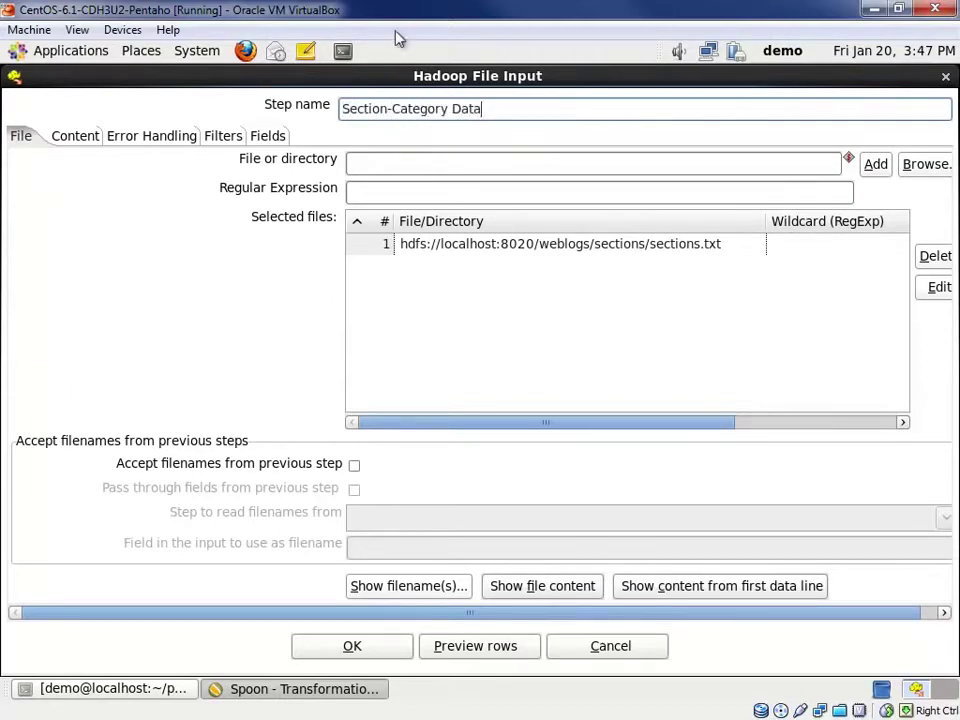
pyautogui.click(396, 654)
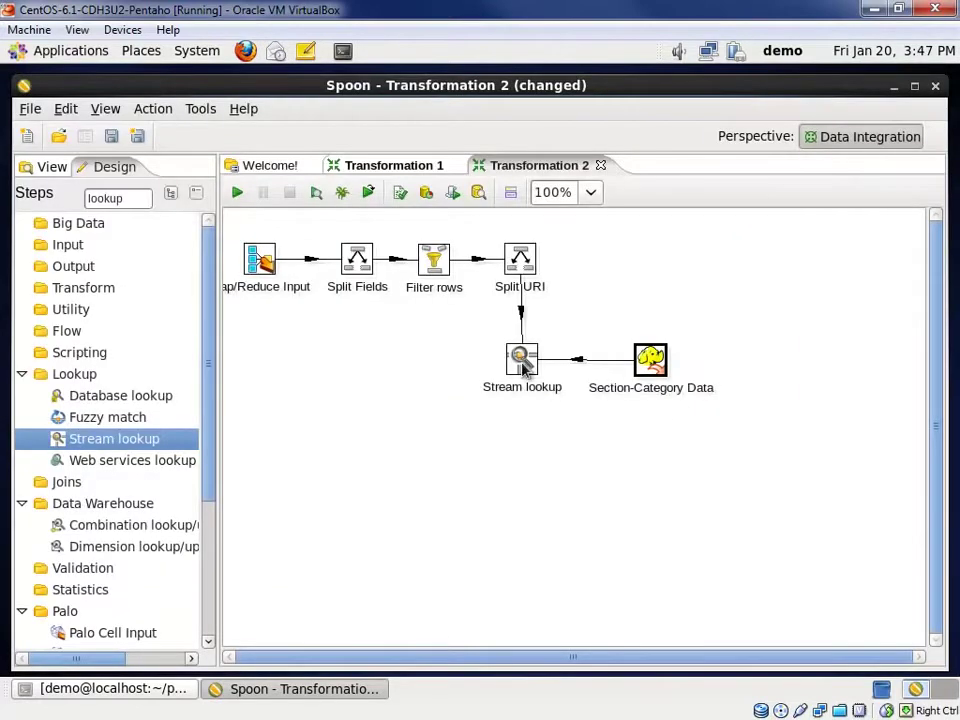
# Set the lookup step of Stream lookup to Section-Category Data.
pyautogui.doubleClick(522, 360)
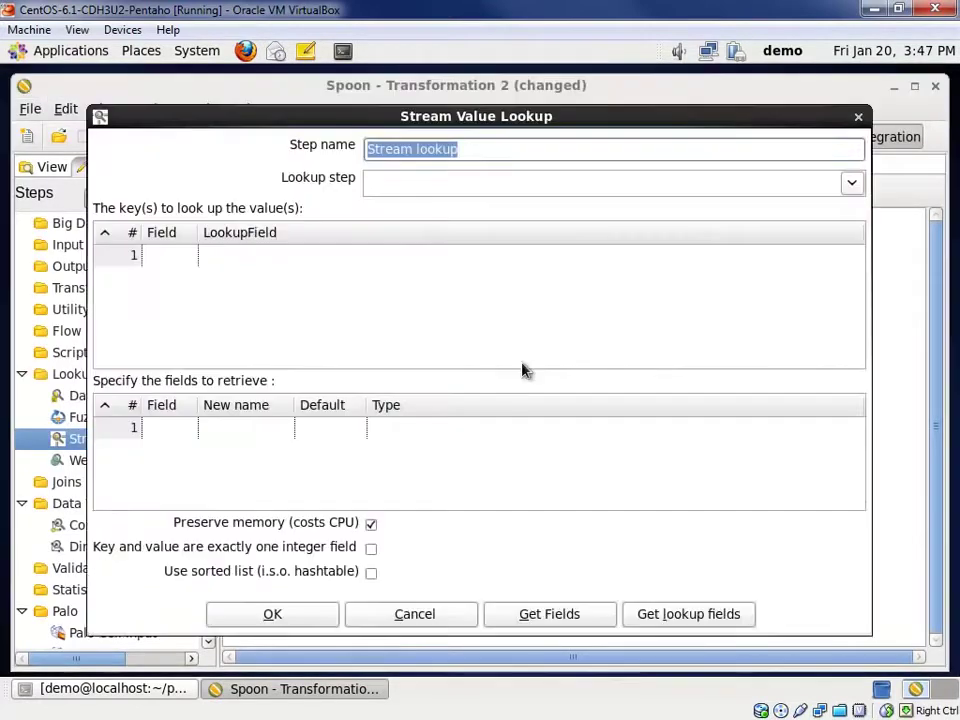
pyautogui.click(851, 183)
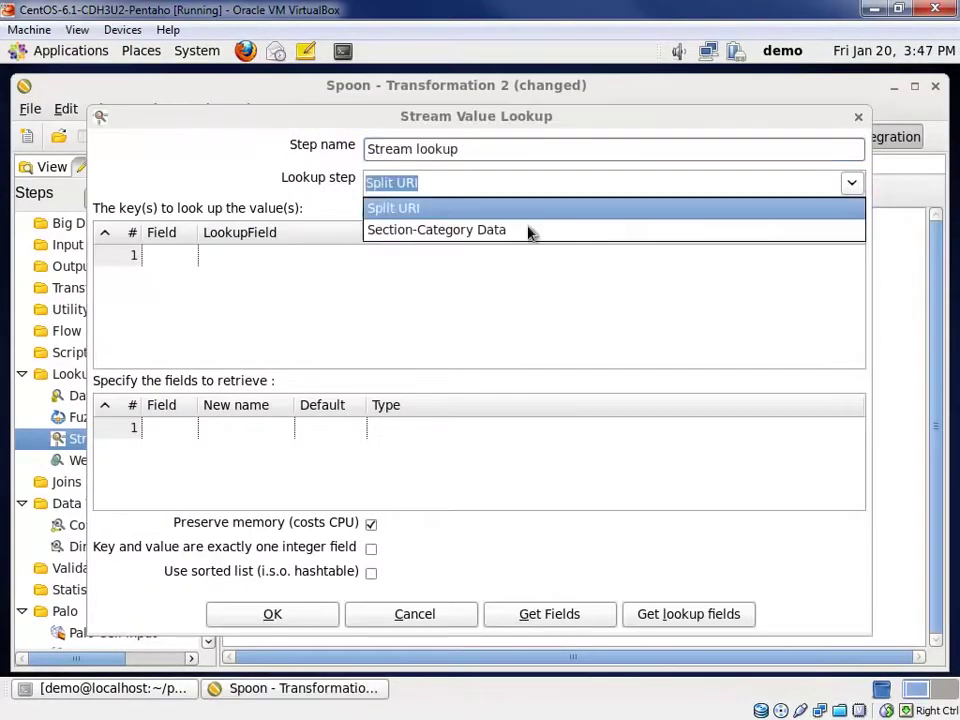
pyautogui.click(455, 231)
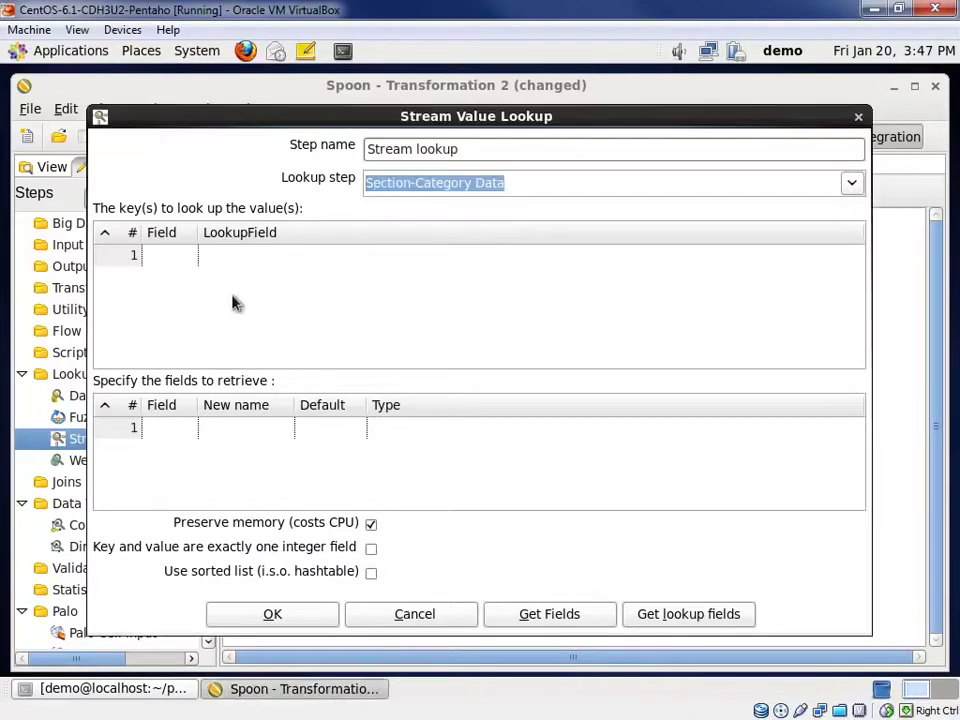
# Define the lookup key by matching the section field to the section lookup field.
pyautogui.click(187, 262)
pyautogui.click(185, 255)
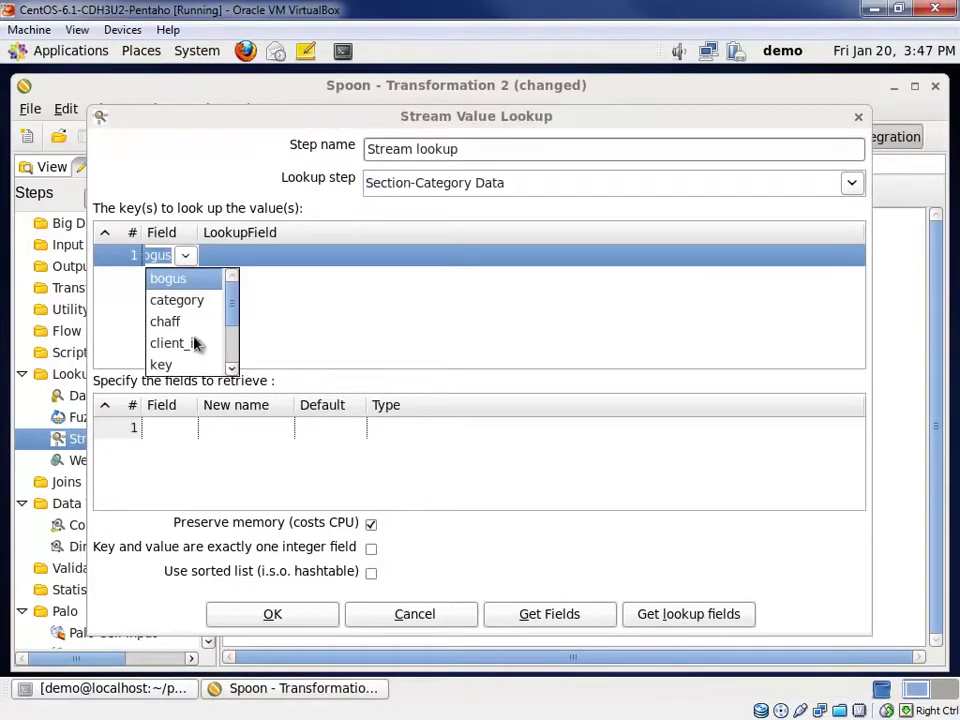
pyautogui.scroll(-1, 195, 343)
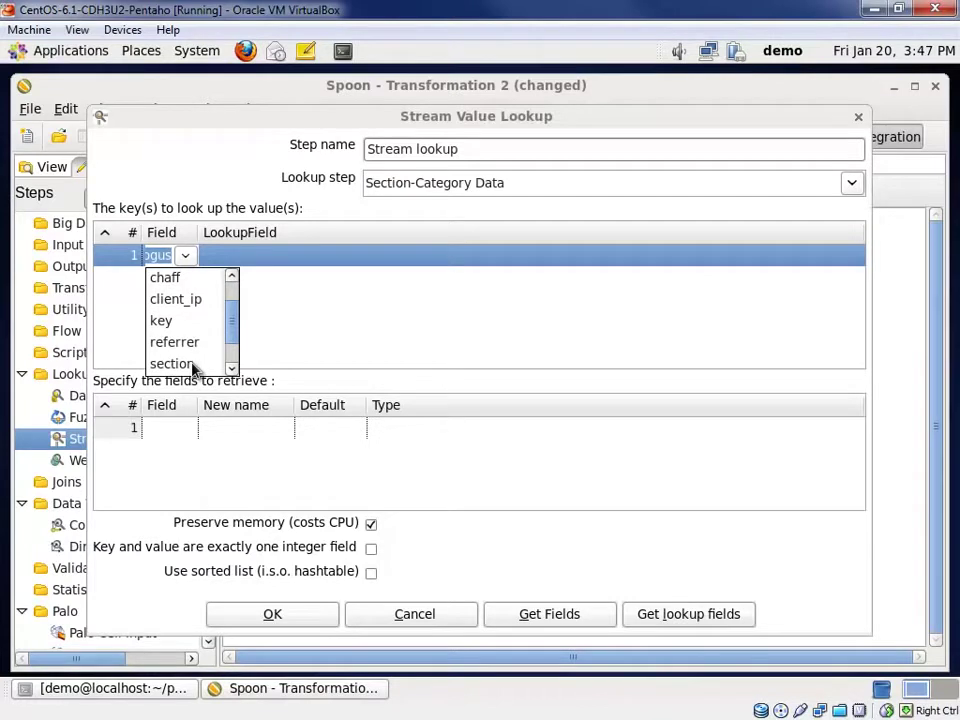
pyautogui.click(193, 365)
pyautogui.click(285, 257)
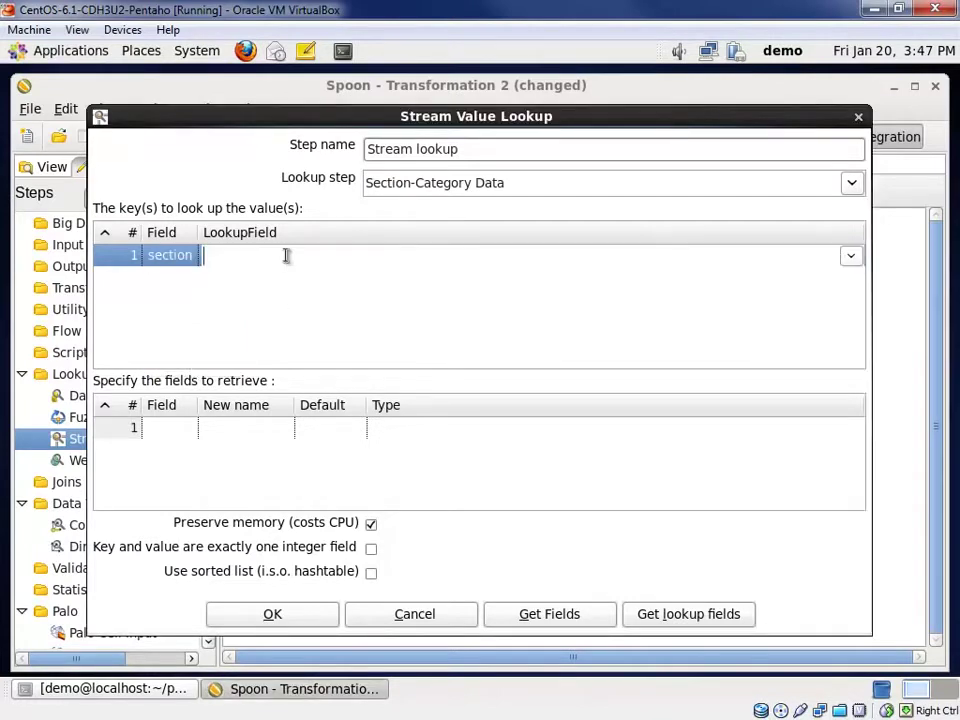
pyautogui.click(850, 257)
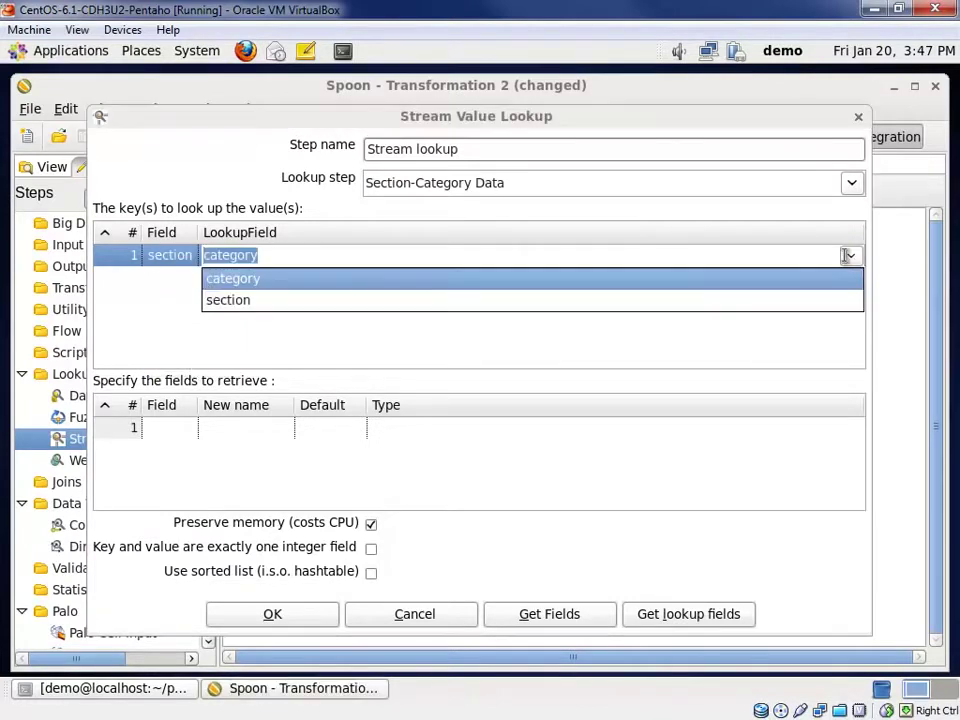
pyautogui.click(244, 302)
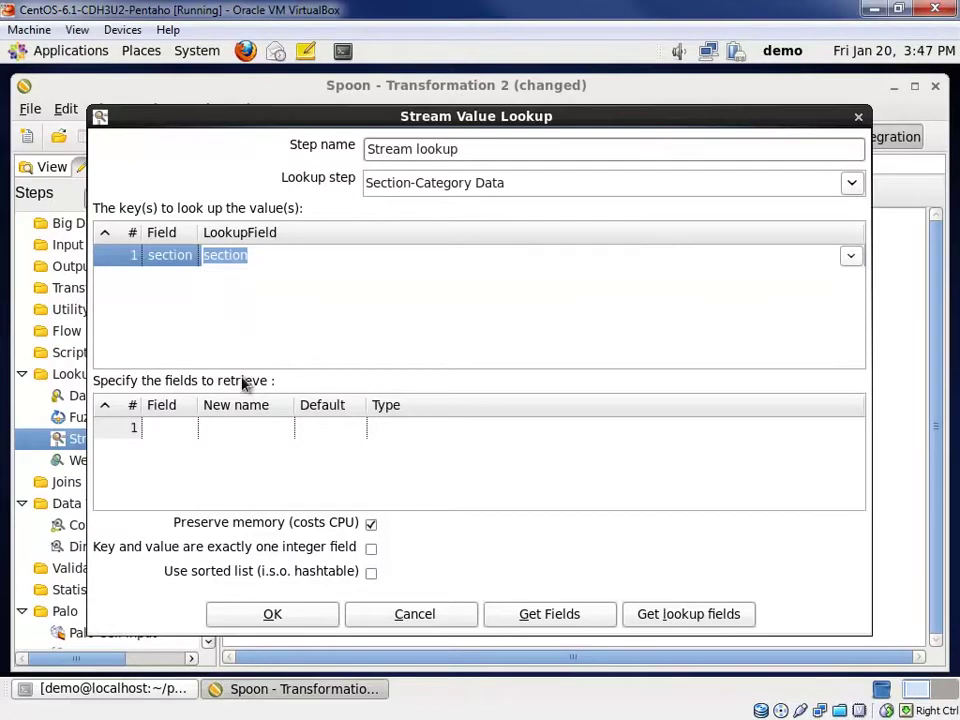
# Load the lookup fields into Stream lookup, keeping only category to retrieve, and review the step's output fields.
pyautogui.click(676, 622)
pyautogui.click(128, 432)
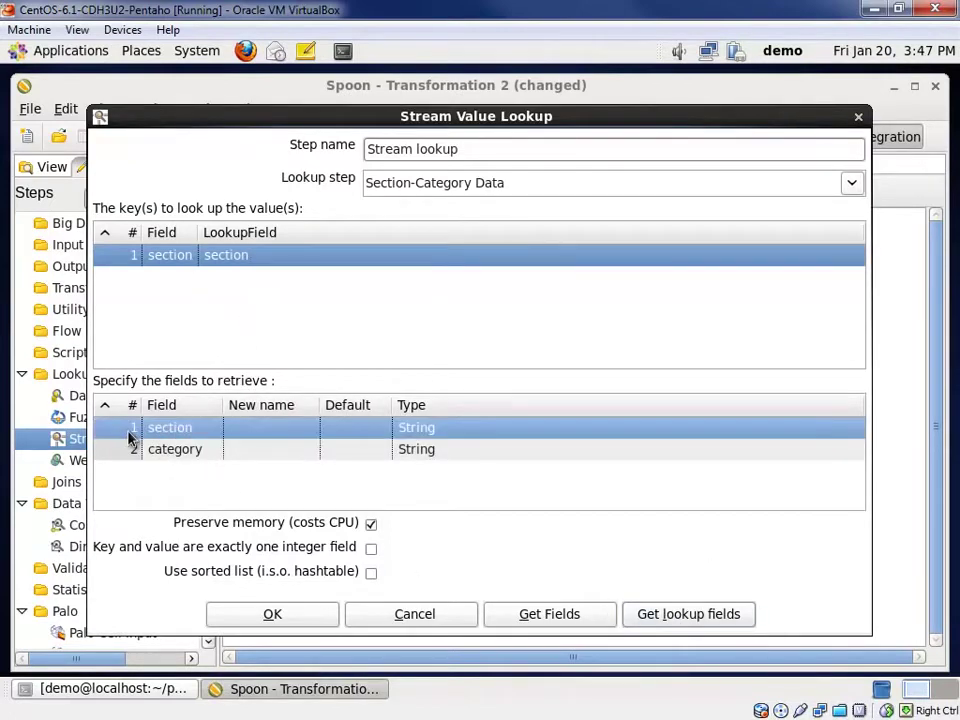
pyautogui.press('Delete')
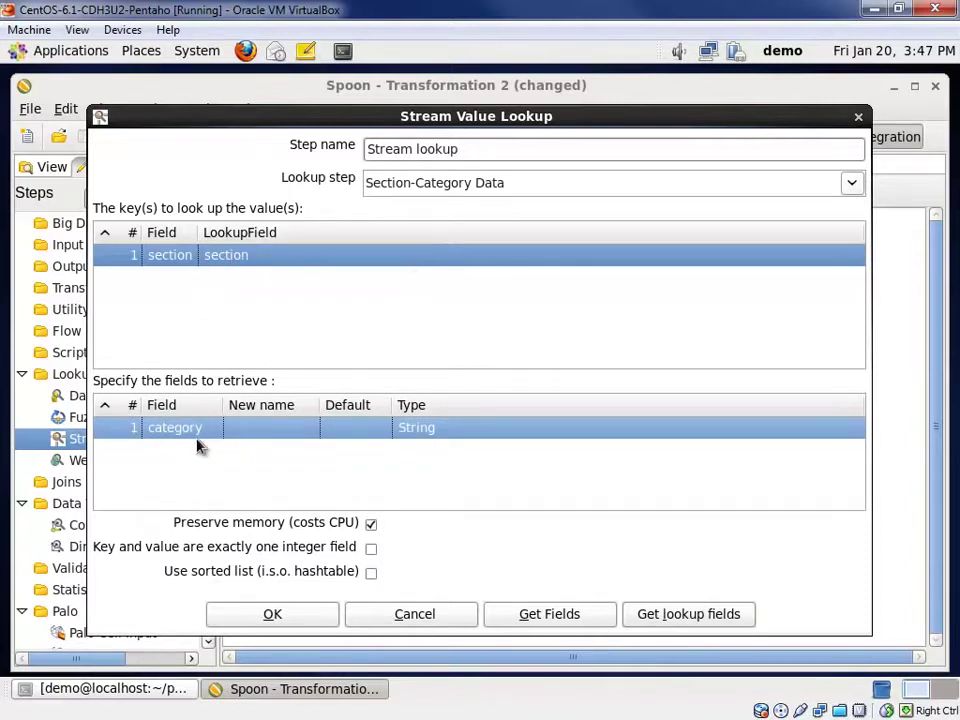
pyautogui.click(285, 615)
pyautogui.rightClick(525, 370)
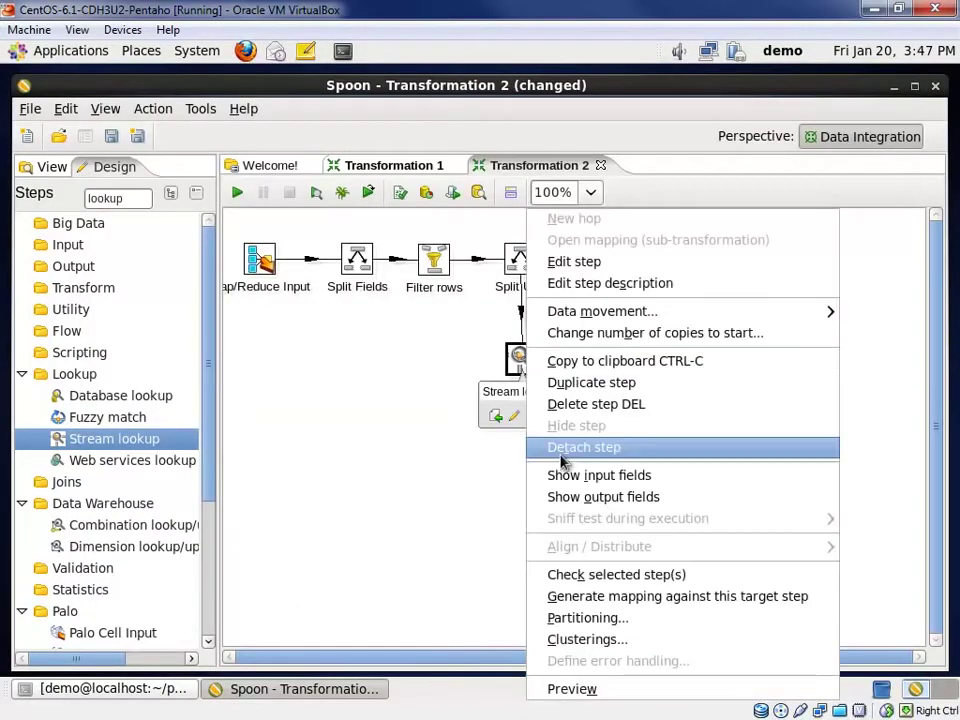
pyautogui.click(570, 500)
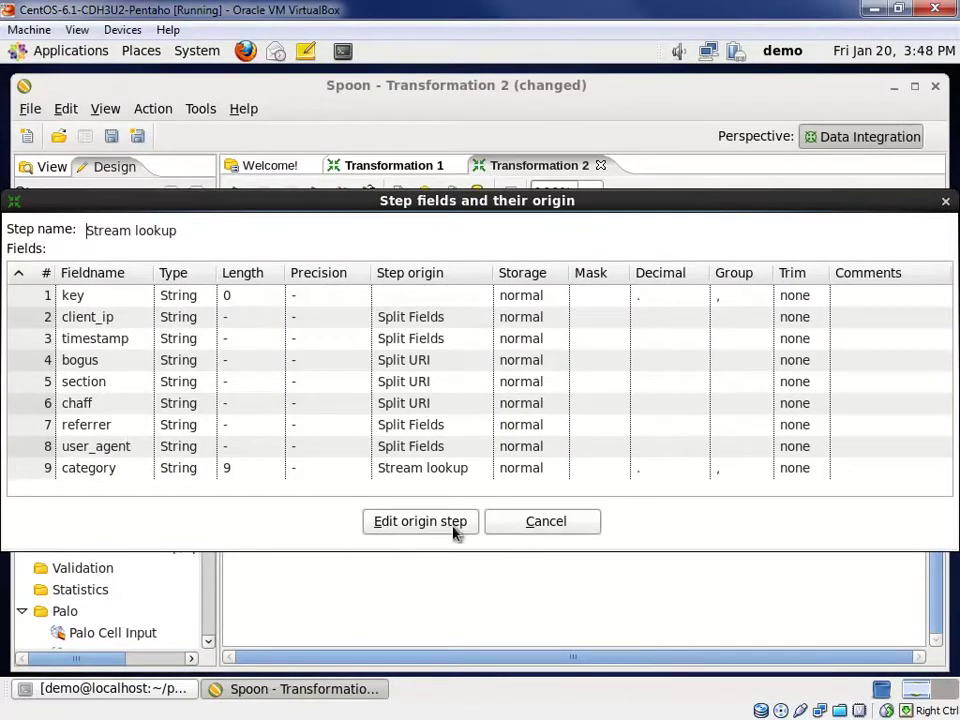
pyautogui.click(519, 527)
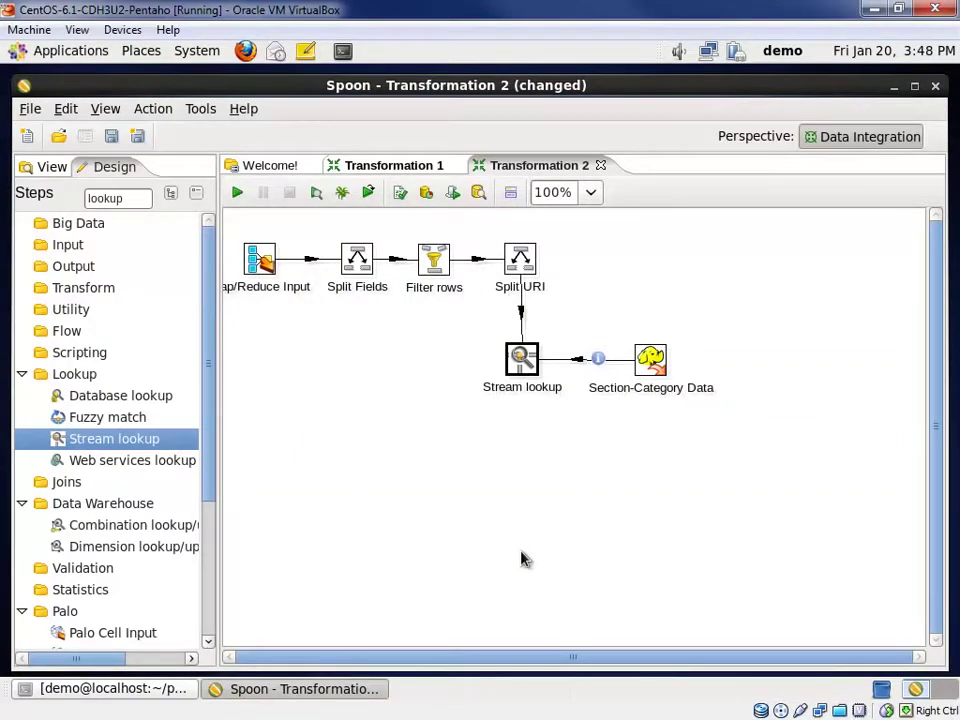
# Find the User Defined Java Expression step, place it below Stream lookup and connect Stream lookup to it.
pyautogui.moveTo(126, 197); pyautogui.dragTo(87, 197)
pyautogui.write('script')
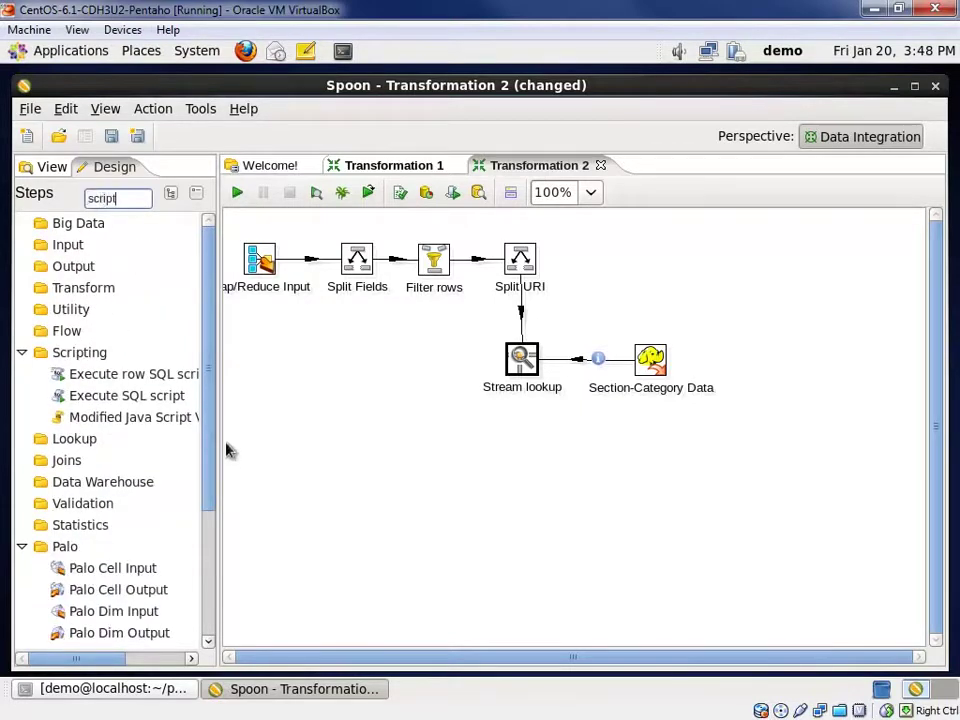
pyautogui.moveTo(130, 197); pyautogui.dragTo(65, 210)
pyautogui.write('java')
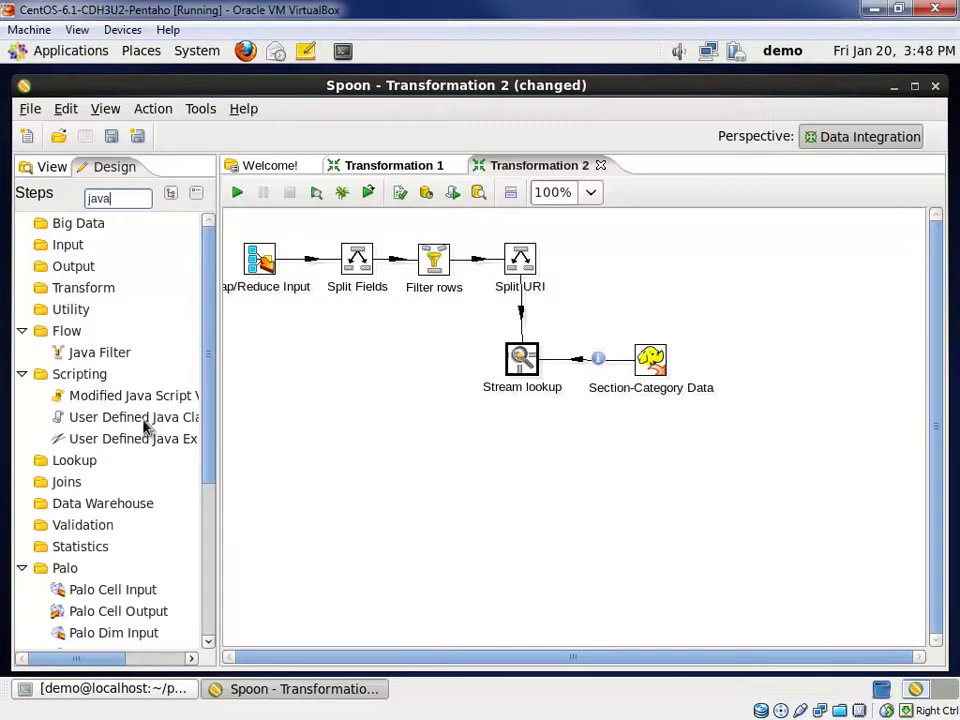
pyautogui.moveTo(124, 440); pyautogui.dragTo(519, 449)
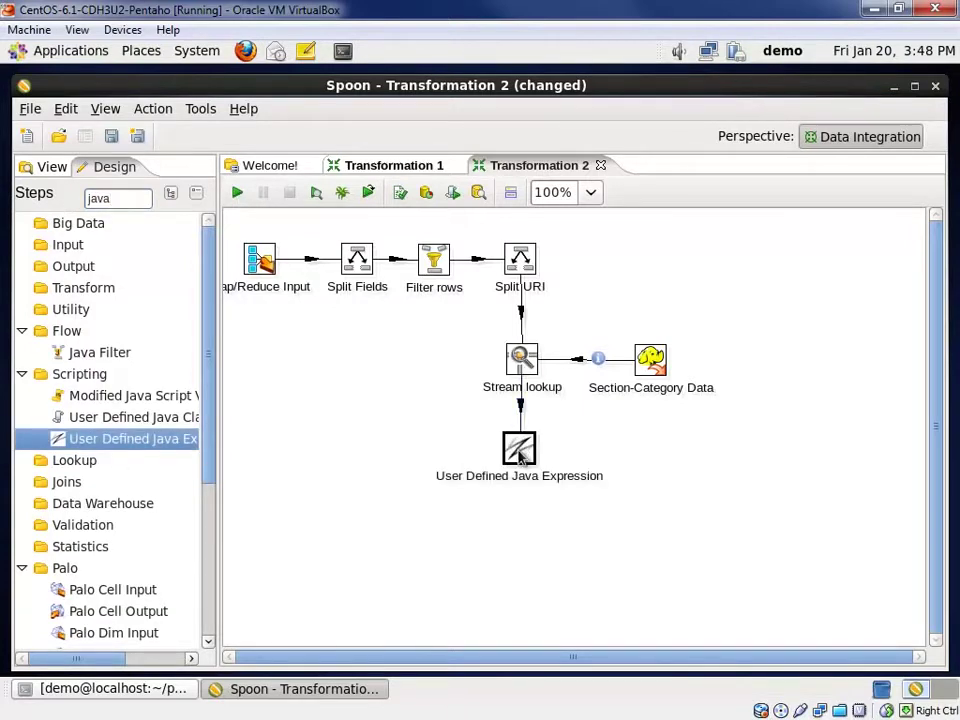
# In the User Defined Java Expression step, add a field new_key with the Java expression category + '|' + section.
pyautogui.doubleClick(519, 450)
pyautogui.click(256, 341)
pyautogui.write('new_key')
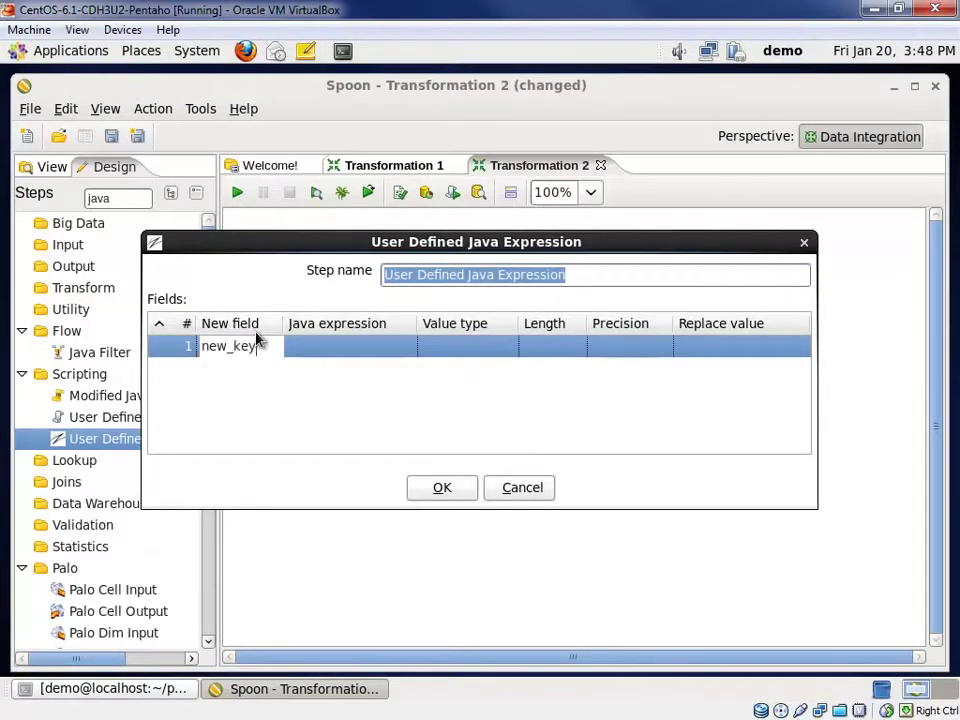
pyautogui.click(333, 348)
pyautogui.write('categor')
pyautogui.press('BackSpace')
pyautogui.write('ory')
pyautogui.press('BackSpace')
pyautogui.press('BackSpace')
pyautogui.write('ry + ')
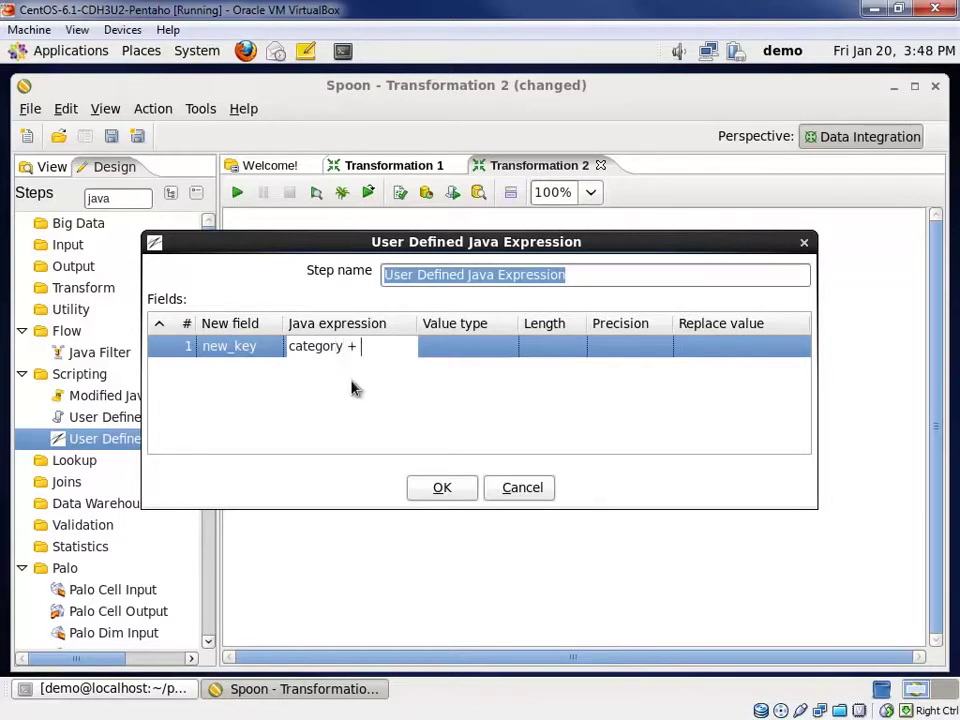
pyautogui.write("'|' + section")
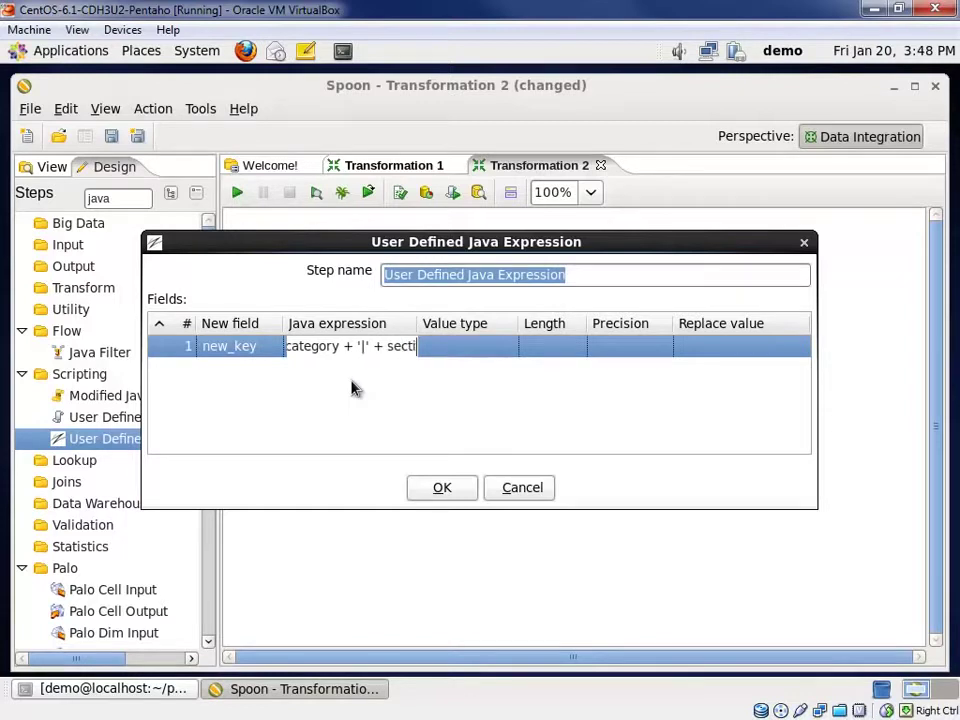
# Add a second field new_value with the Java expression 1 and value type Integer.
pyautogui.click(216, 366)
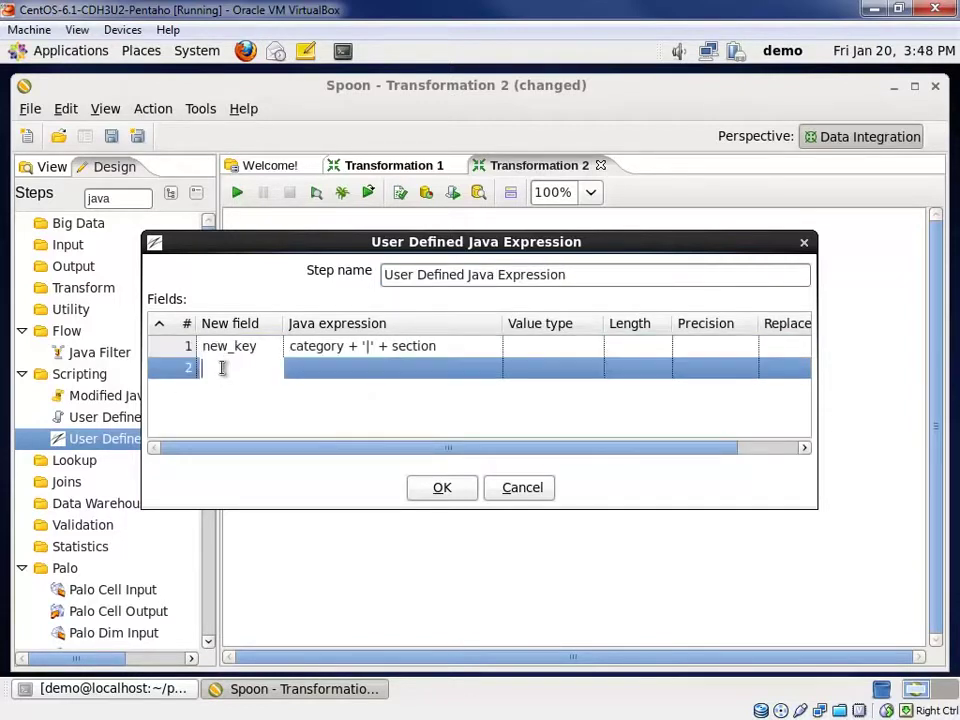
pyautogui.write('new_value')
pyautogui.click(471, 375)
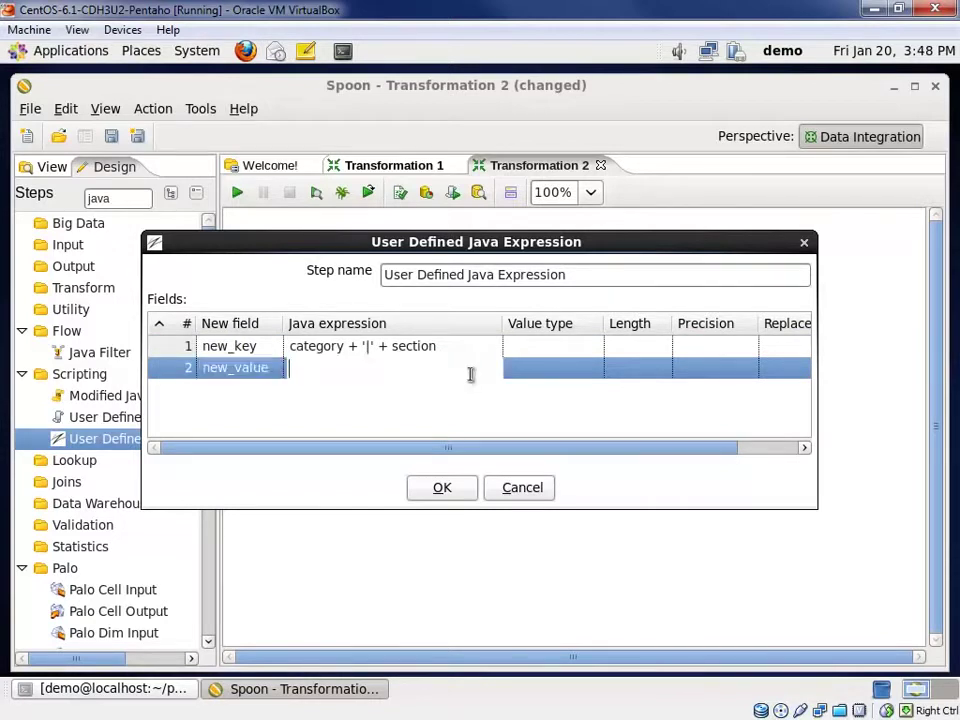
pyautogui.write('1')
pyautogui.click(594, 372)
pyautogui.click(591, 369)
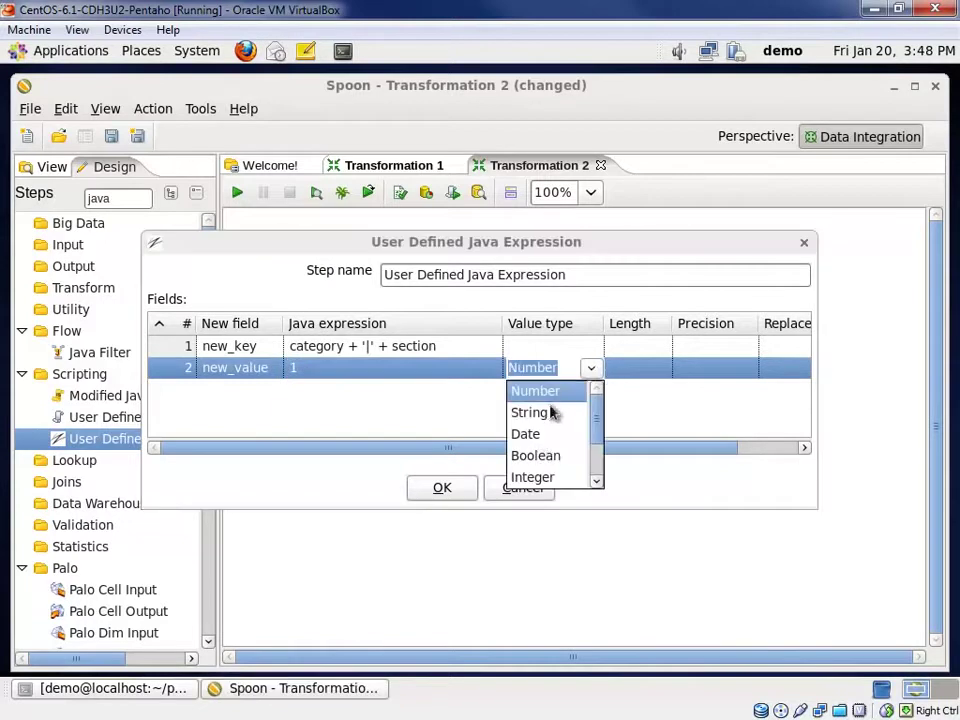
pyautogui.click(555, 478)
# Set the value type of new_key to String and accept the Java expression settings.
pyautogui.click(594, 346)
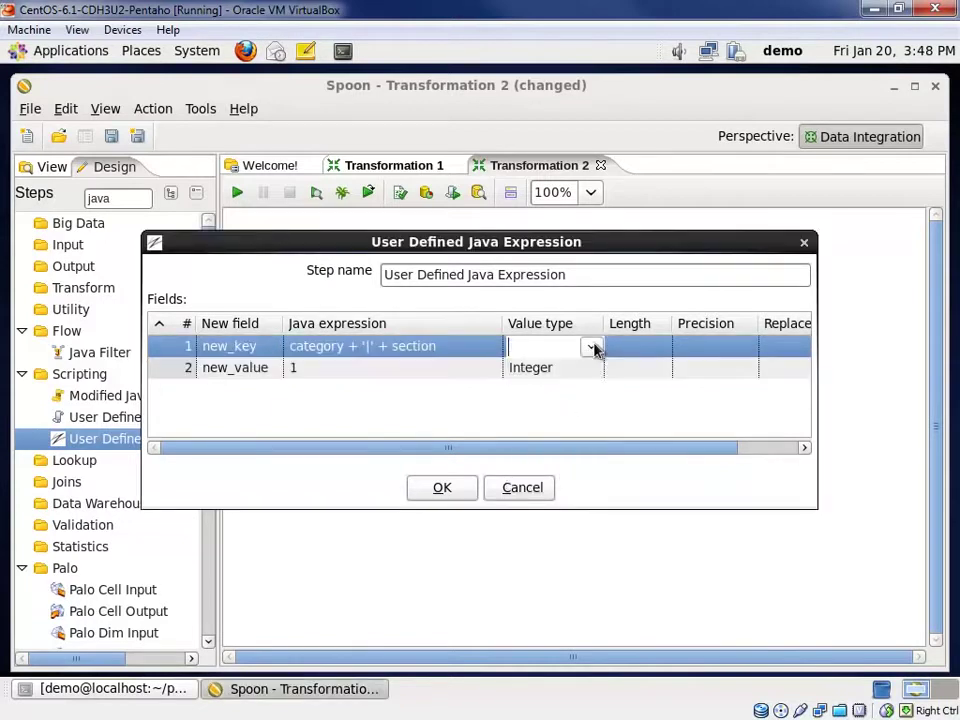
pyautogui.click(591, 346)
pyautogui.click(530, 391)
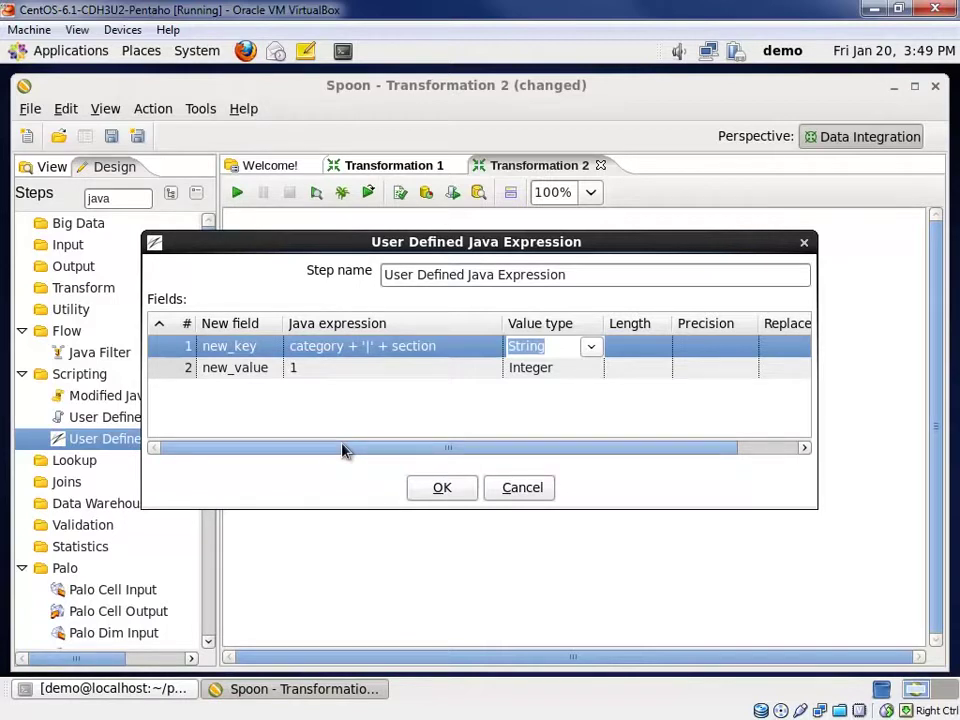
pyautogui.click(432, 488)
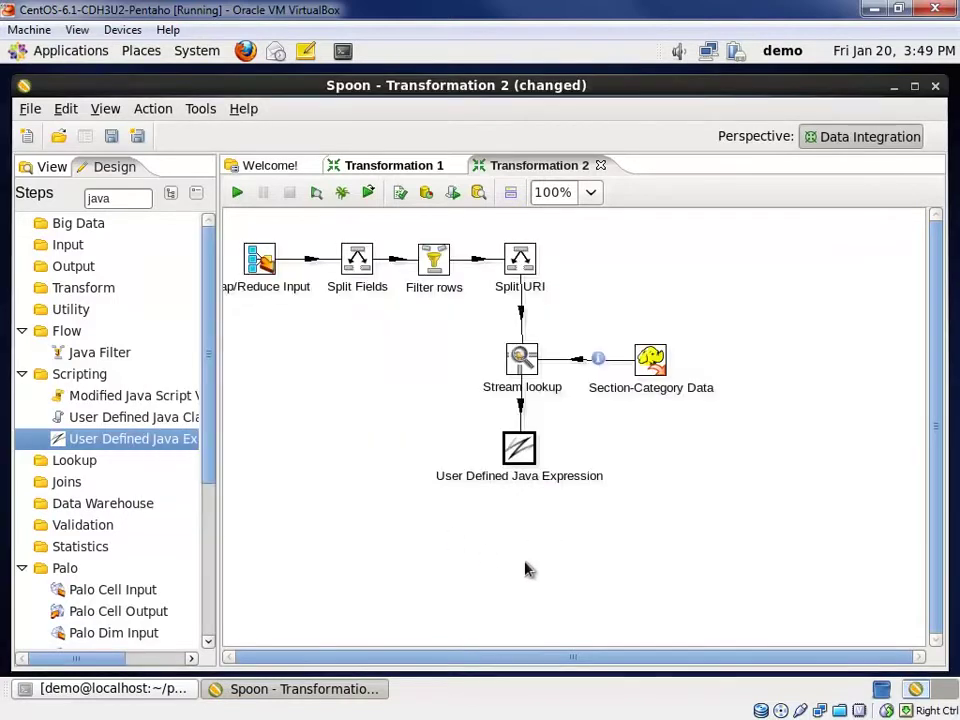
# Place a Map/Reduce Output step below User Defined Java Expression and connect the expression step to it.
pyautogui.doubleClick(88, 199)
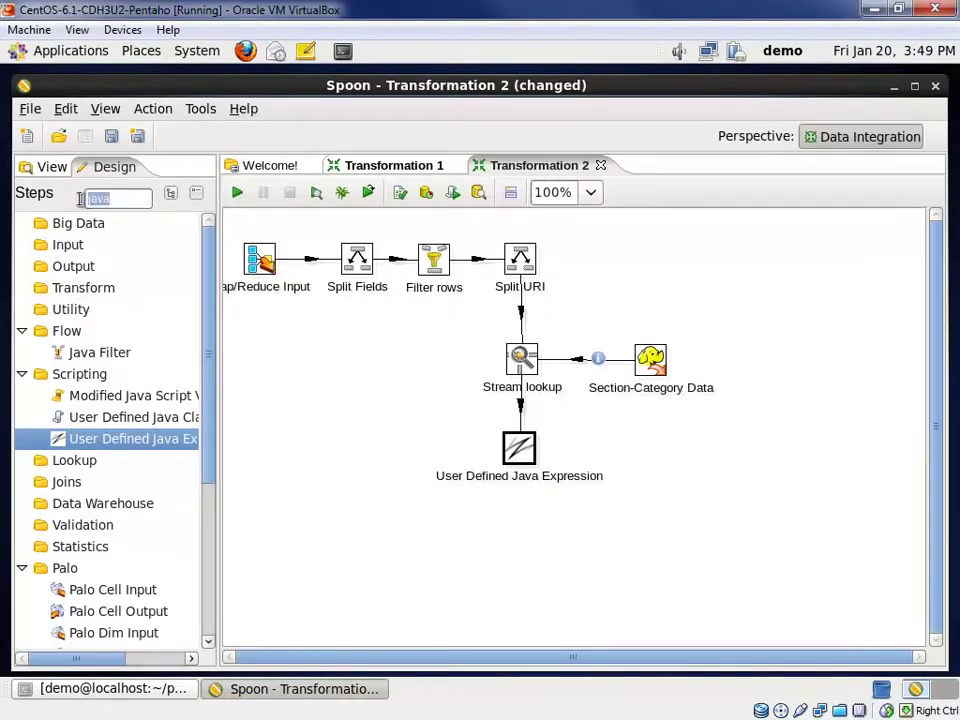
pyautogui.press('BackSpace')
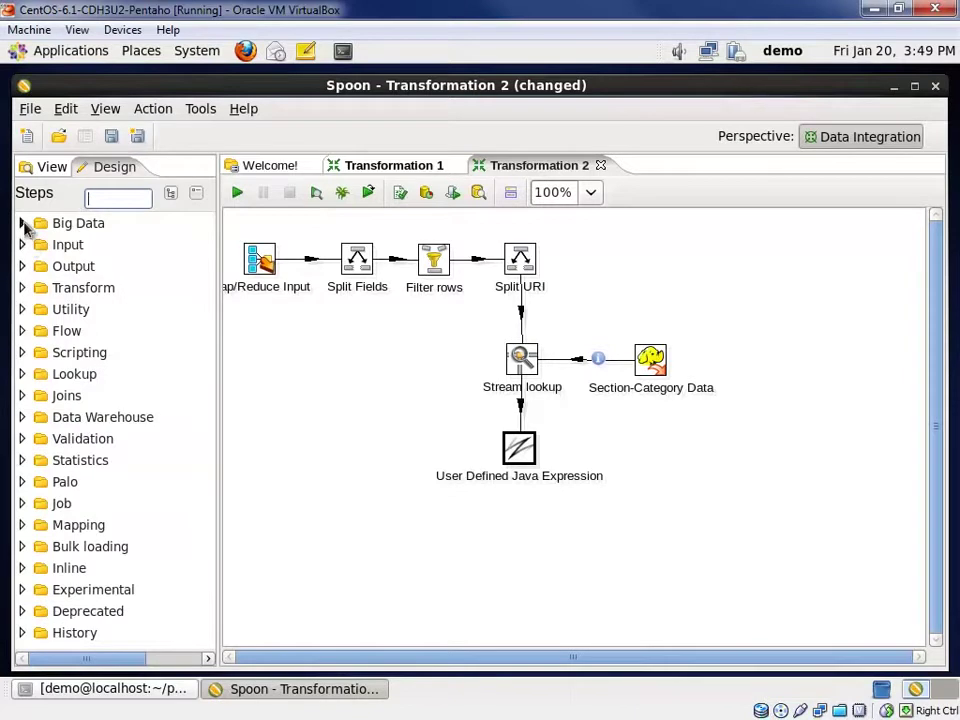
pyautogui.doubleClick(52, 225)
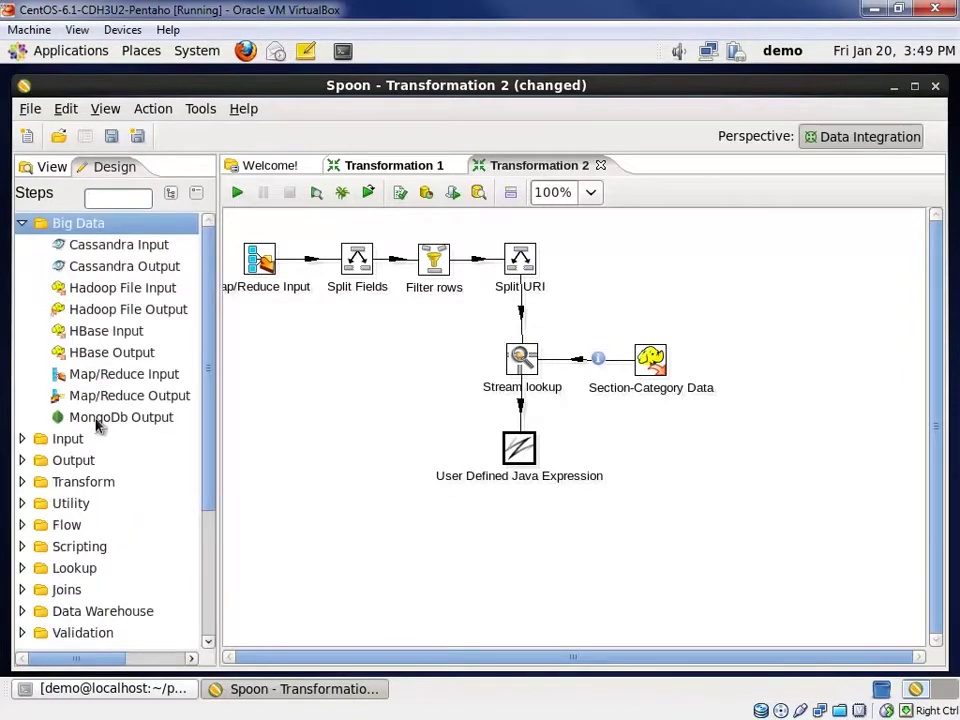
pyautogui.moveTo(100, 397); pyautogui.dragTo(518, 535)
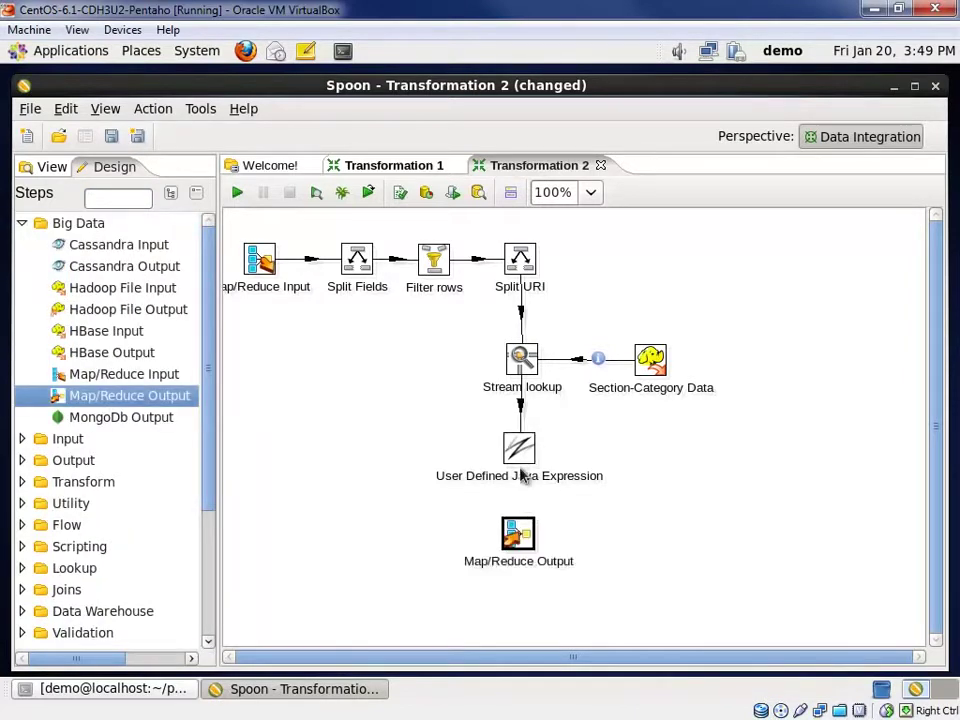
pyautogui.moveTo(516, 447); pyautogui.dragTo(520, 540)
# Configure Map/Reduce Output with new_key as the key field and new_value as the value field.
pyautogui.doubleClick(520, 540)
pyautogui.click(485, 268)
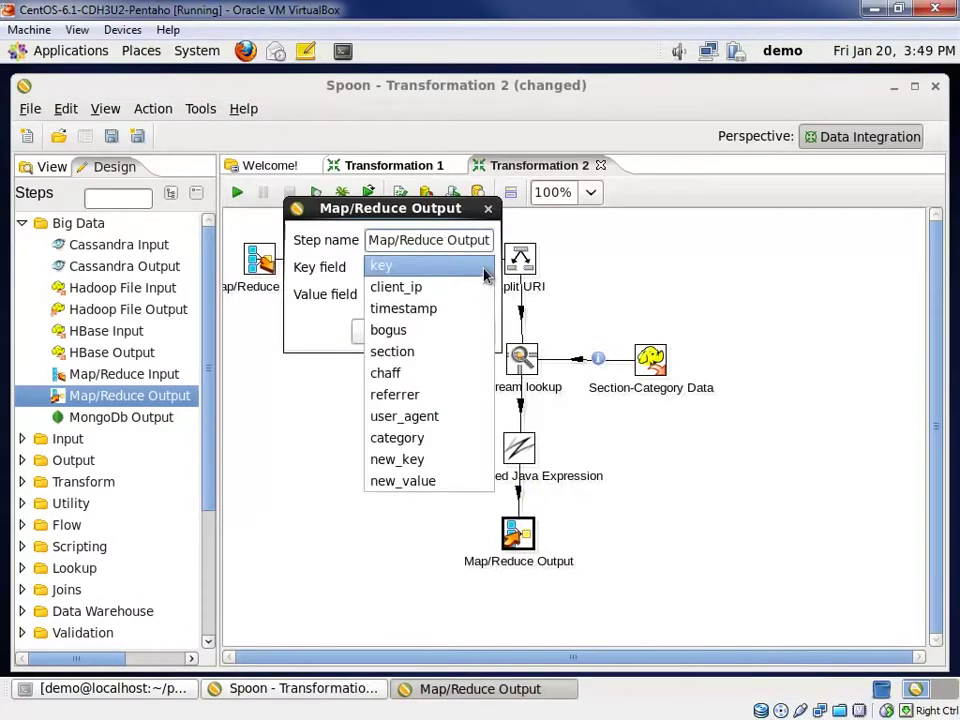
pyautogui.click(413, 460)
pyautogui.click(482, 295)
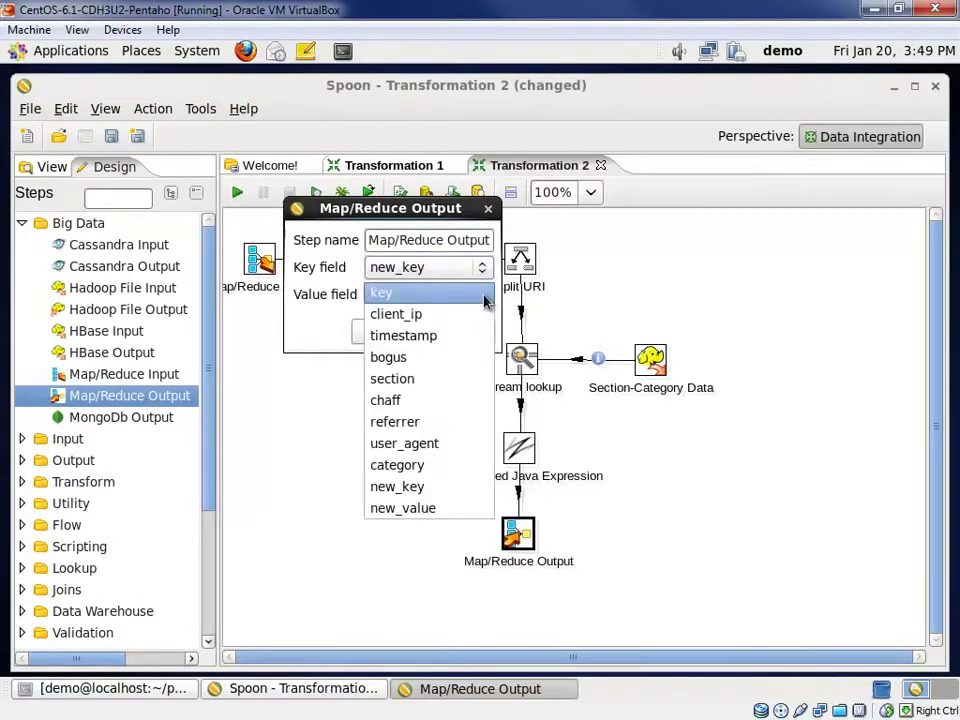
pyautogui.click(410, 507)
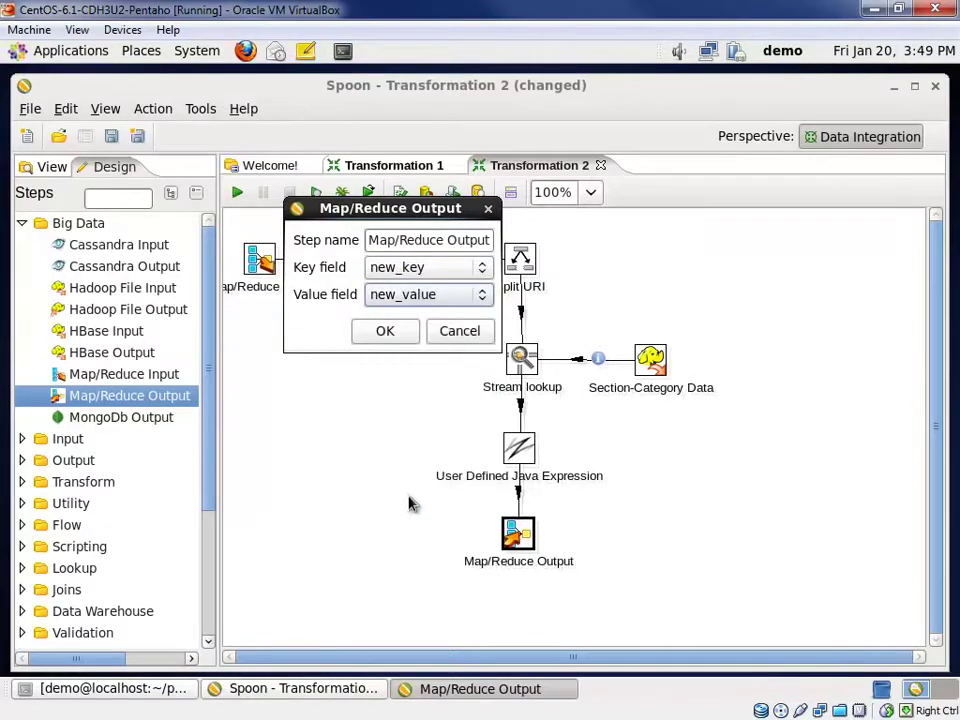
pyautogui.click(388, 333)
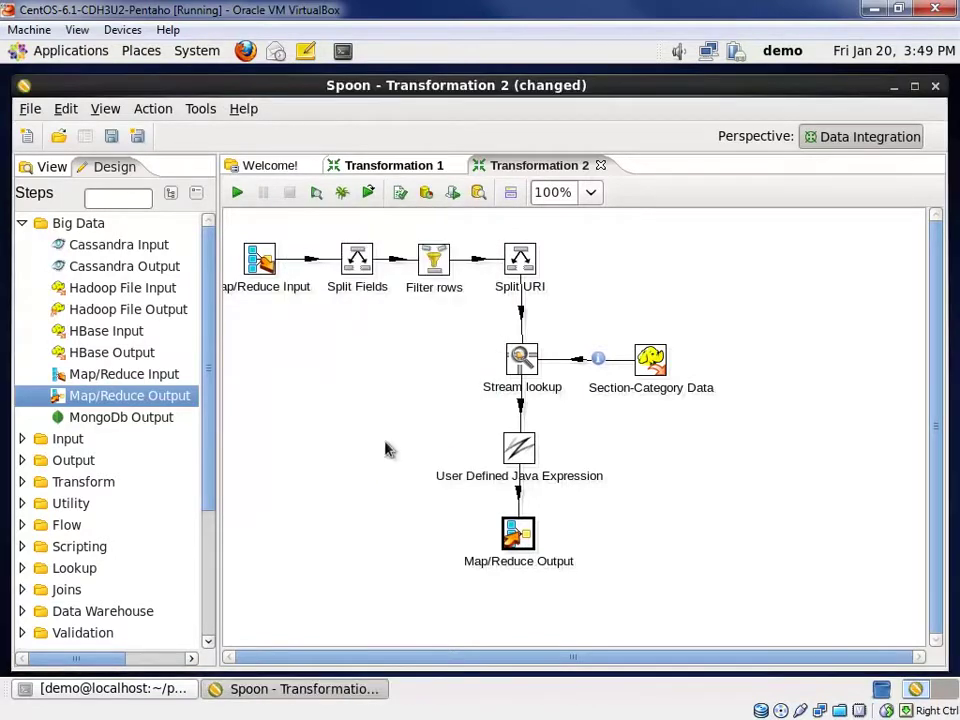
# Save the transformation as mapper in the pmr_video folder.
pyautogui.click(111, 138)
pyautogui.write('mapper')
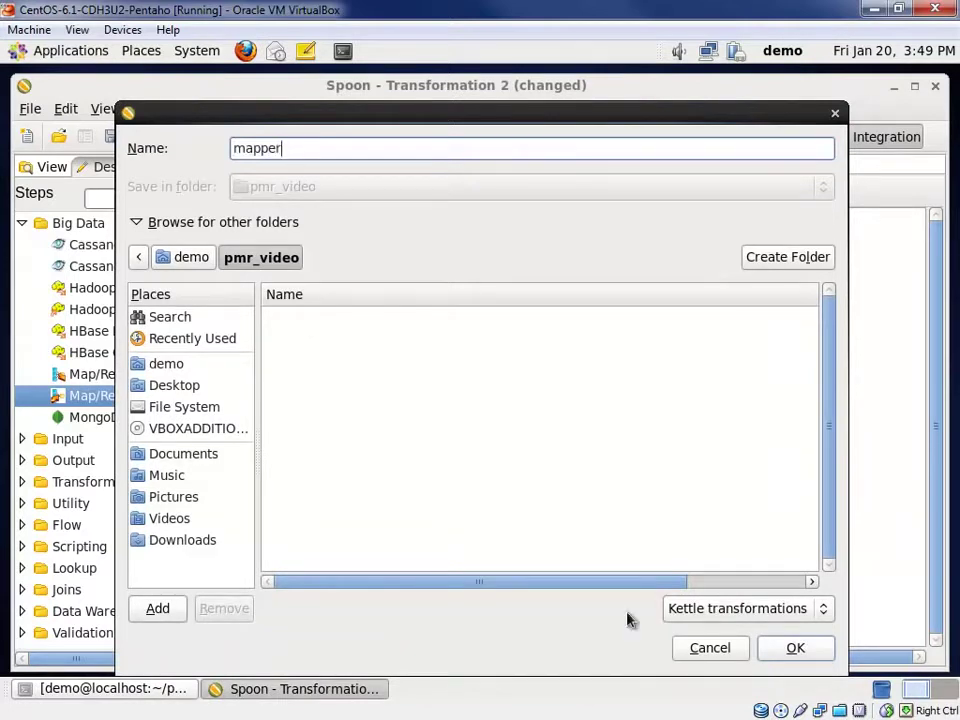
pyautogui.click(795, 648)
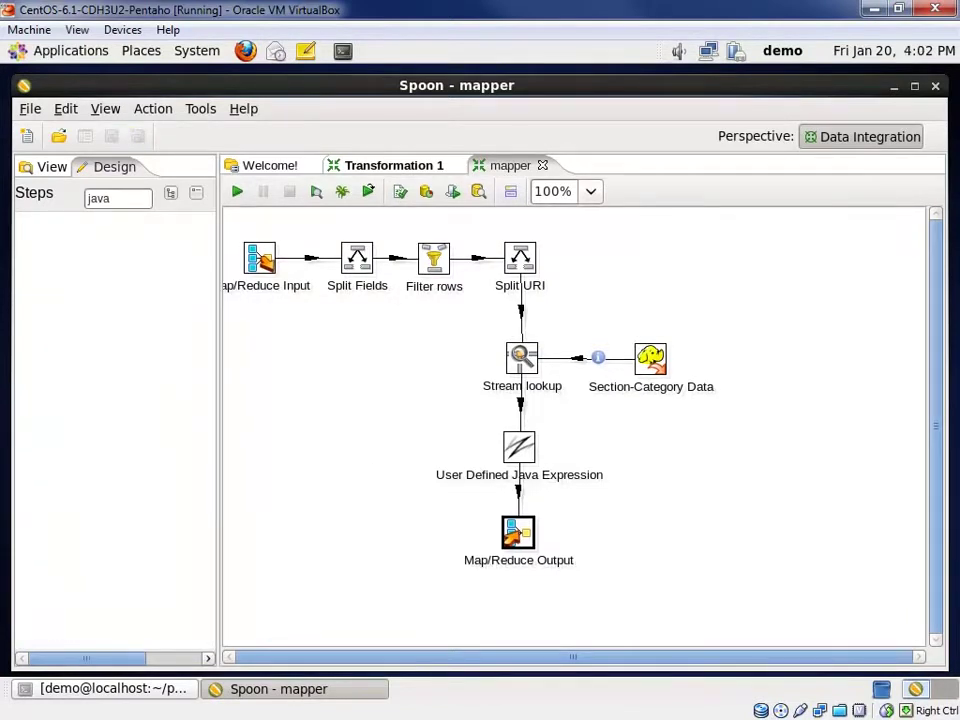
# Create a new transformation and place a Map/Reduce Input step on its canvas.
pyautogui.click(27, 136)
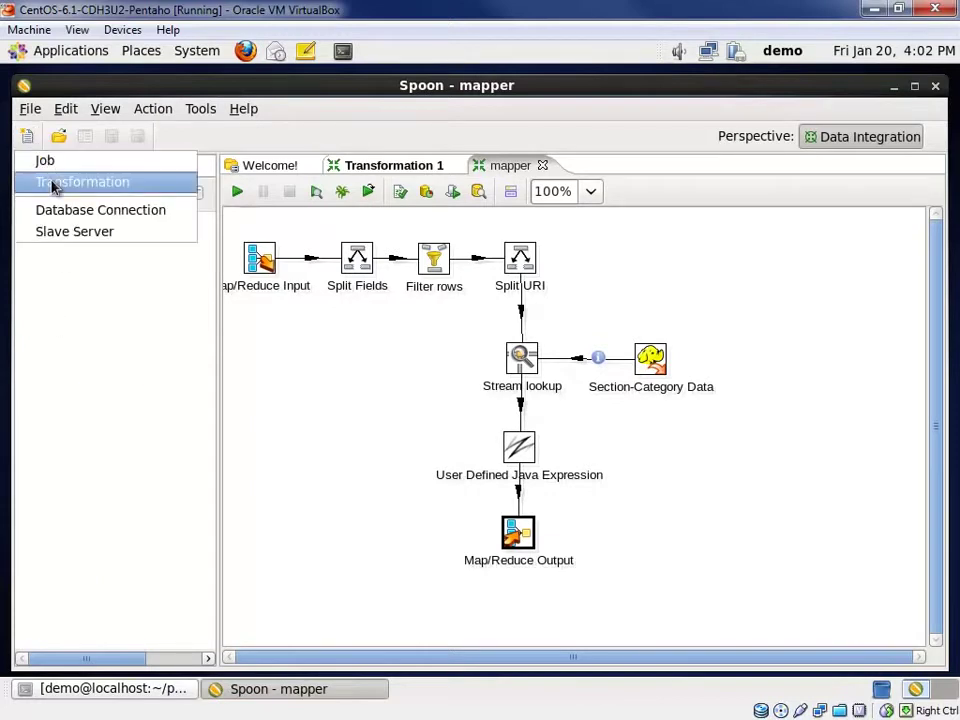
pyautogui.click(53, 184)
pyautogui.doubleClick(97, 197)
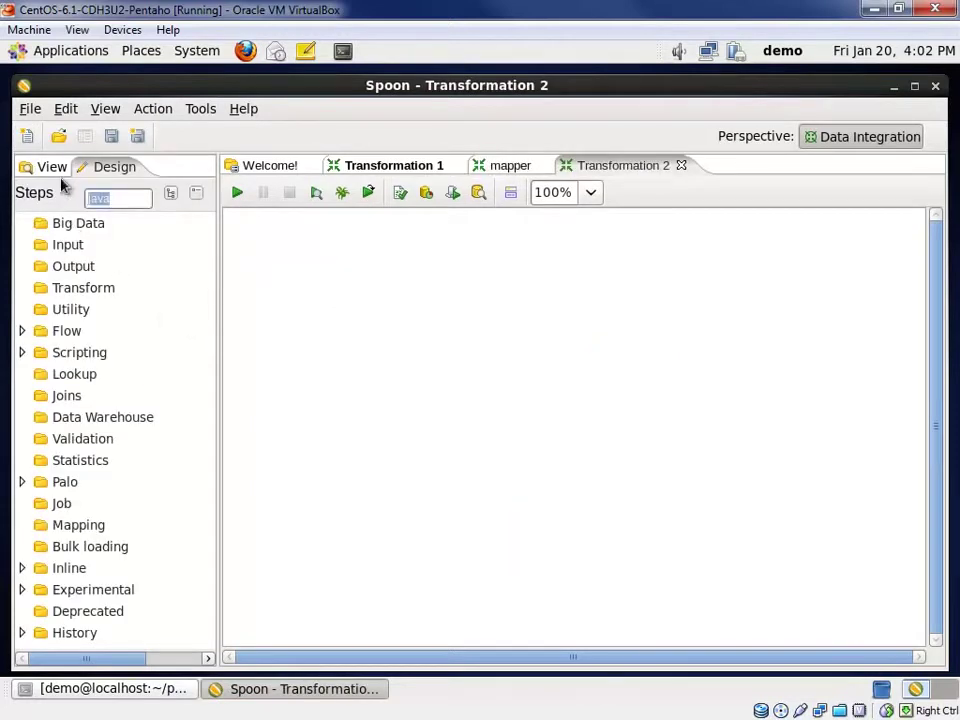
pyautogui.press('BackSpace')
pyautogui.click(21, 223)
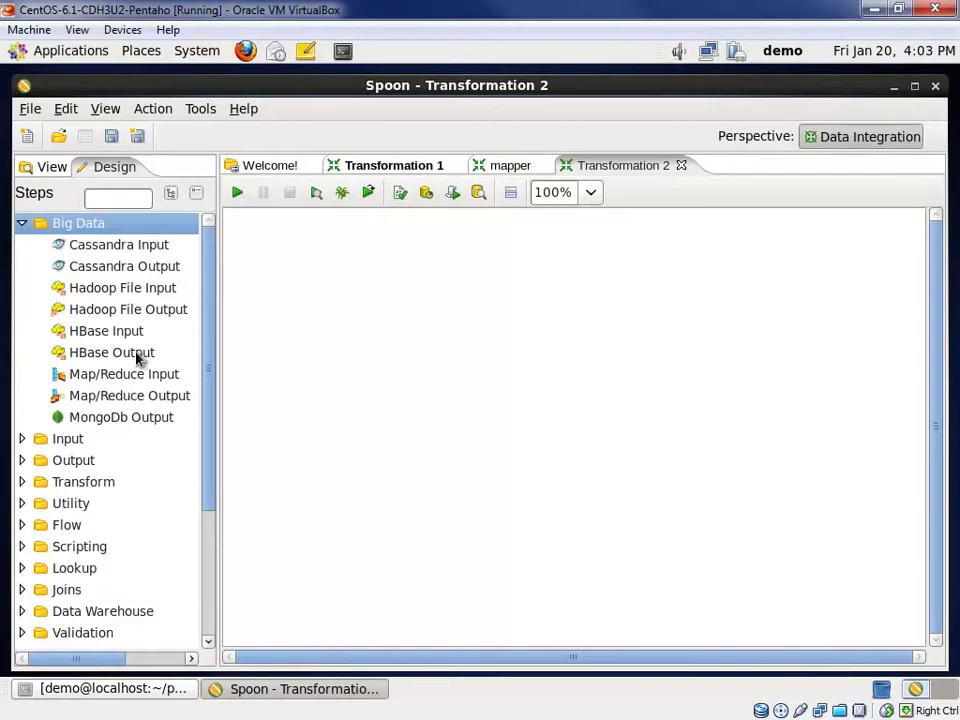
pyautogui.moveTo(126, 382); pyautogui.dragTo(266, 258)
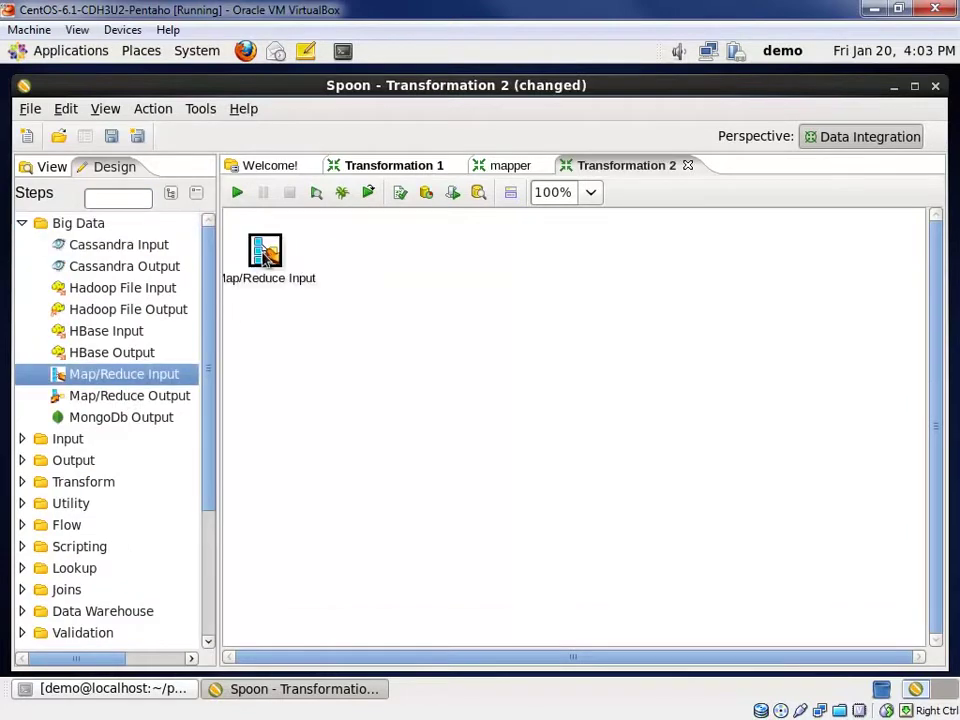
# Set the Map/Reduce Input key field type to String and the value field type to Integer.
pyautogui.doubleClick(266, 258)
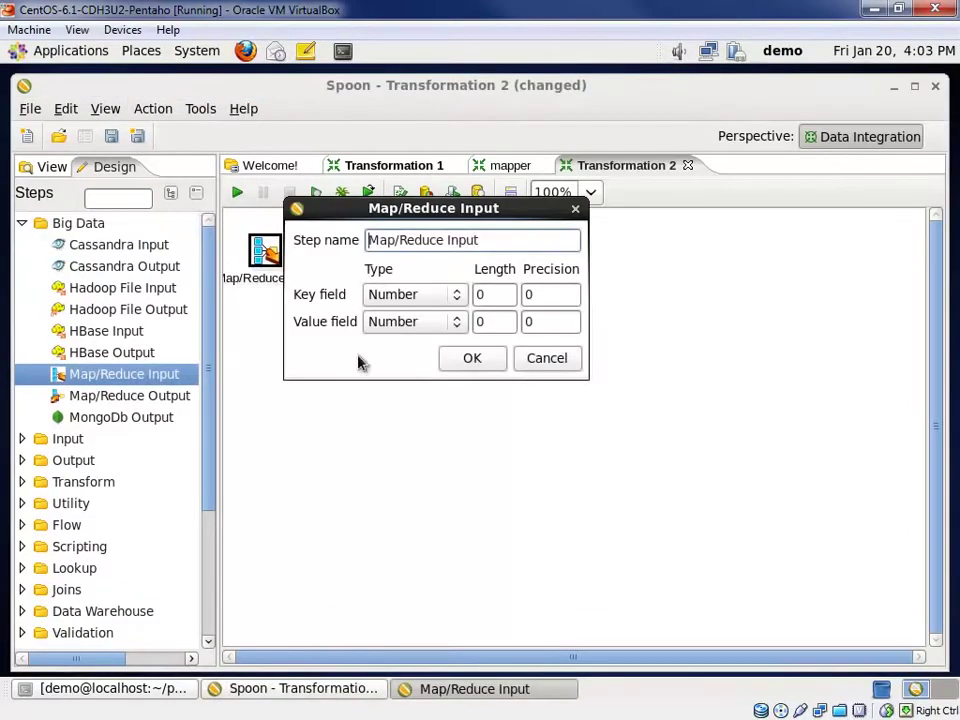
pyautogui.click(458, 296)
pyautogui.click(427, 315)
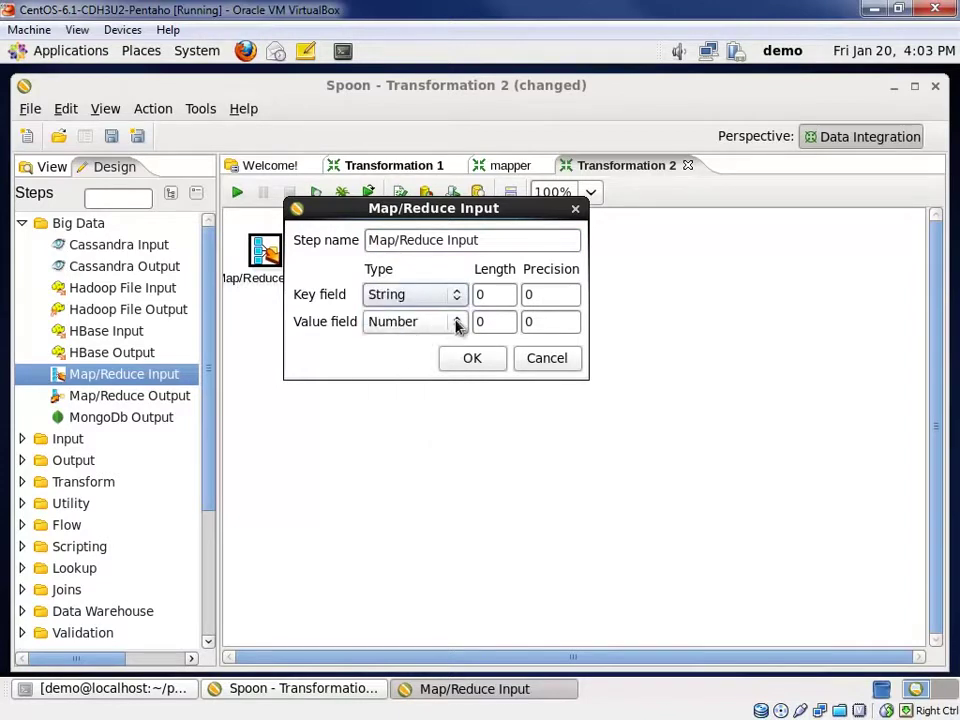
pyautogui.click(456, 322)
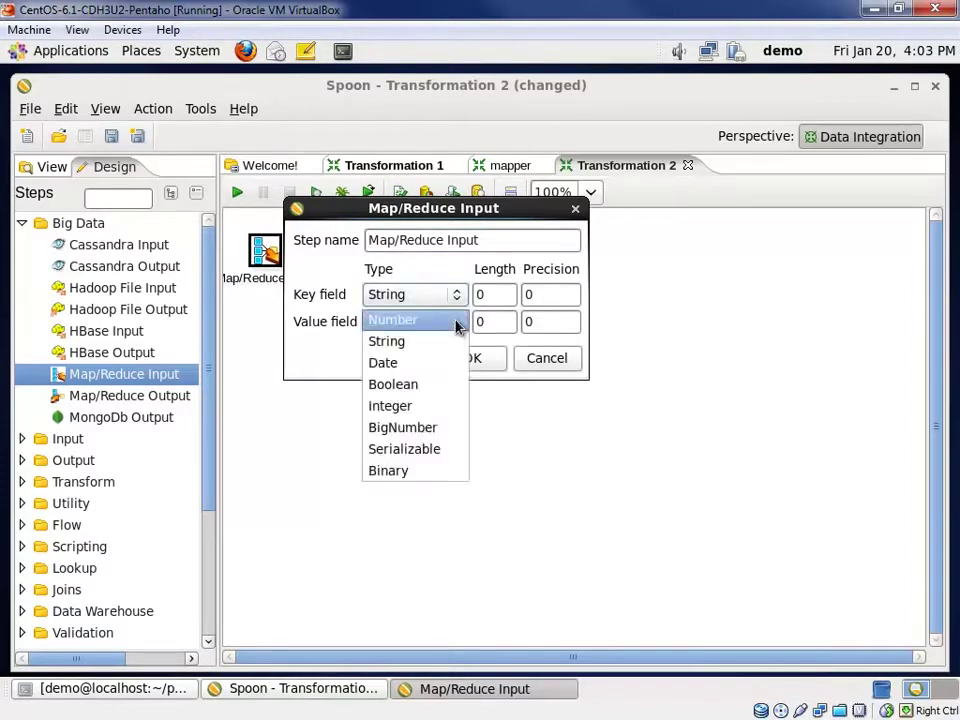
pyautogui.click(418, 407)
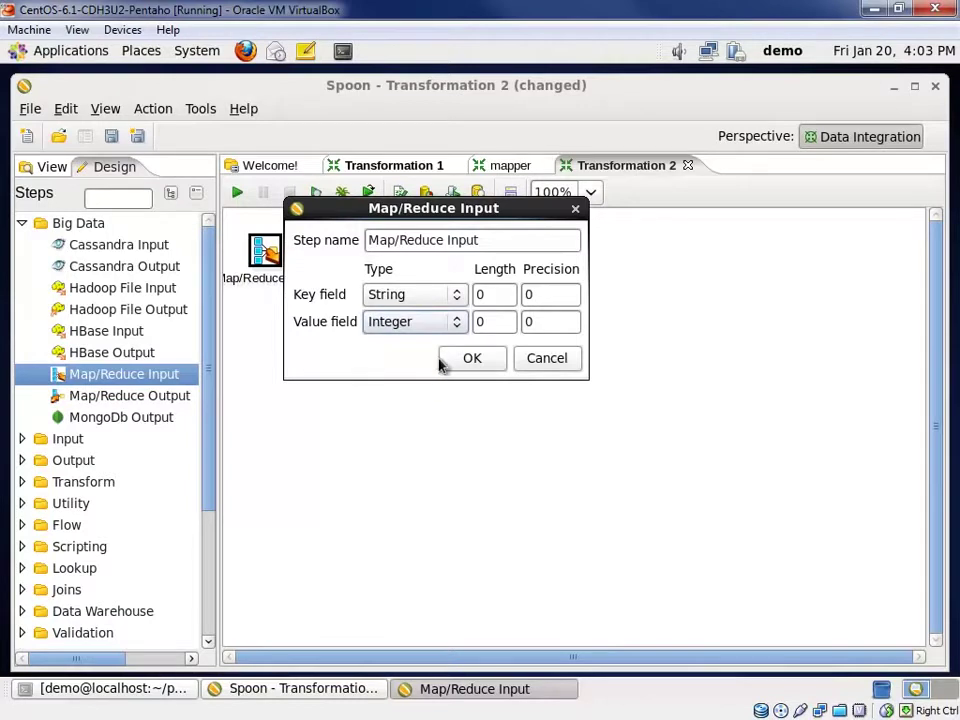
pyautogui.click(473, 360)
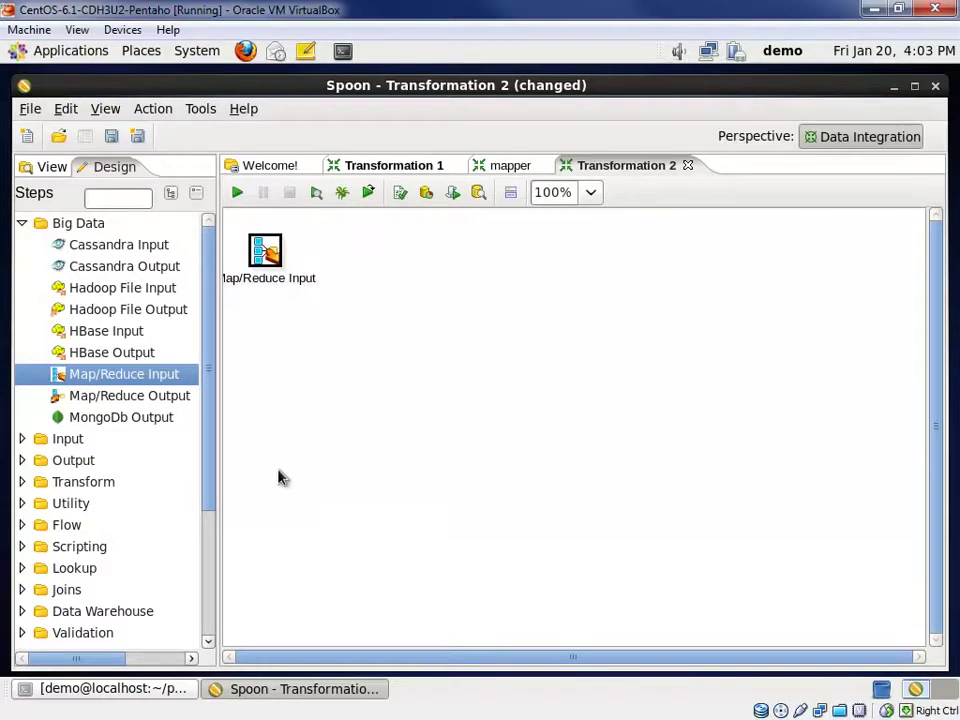
# Find the Group by step, place it beside Map/Reduce Input and connect the input to it.
pyautogui.click(119, 200)
pyautogui.write('group')
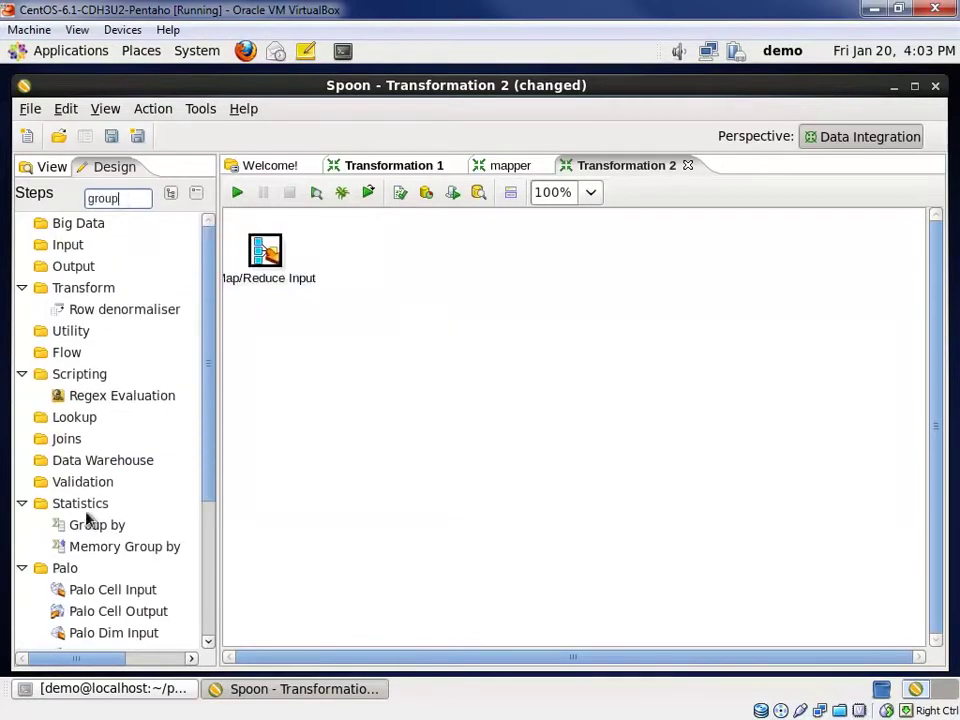
pyautogui.moveTo(94, 526); pyautogui.dragTo(390, 256)
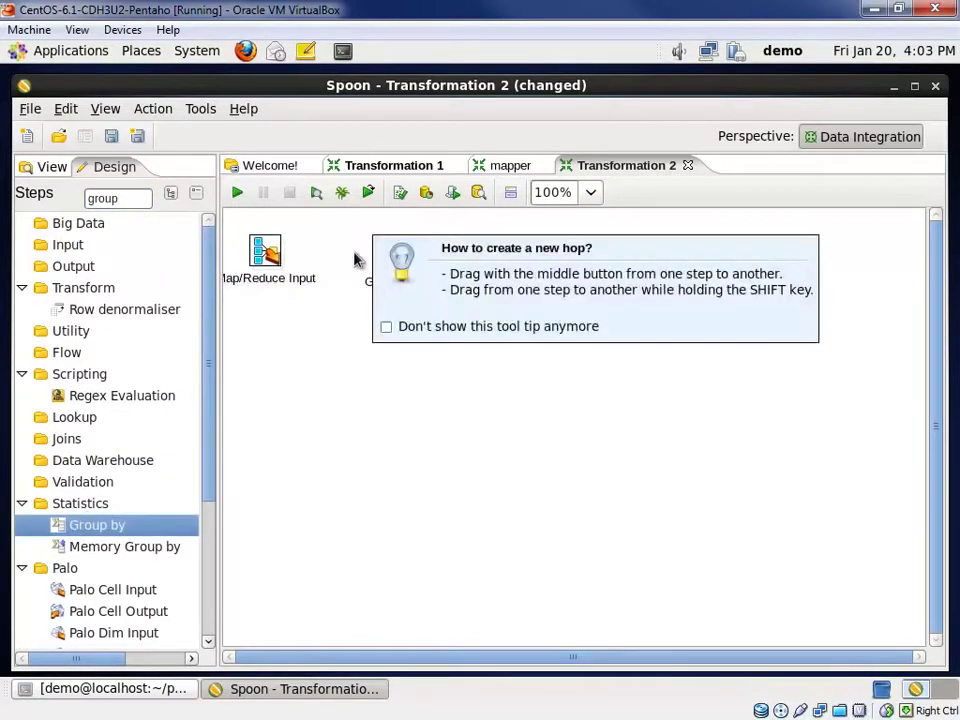
pyautogui.moveTo(272, 256); pyautogui.dragTo(381, 253)
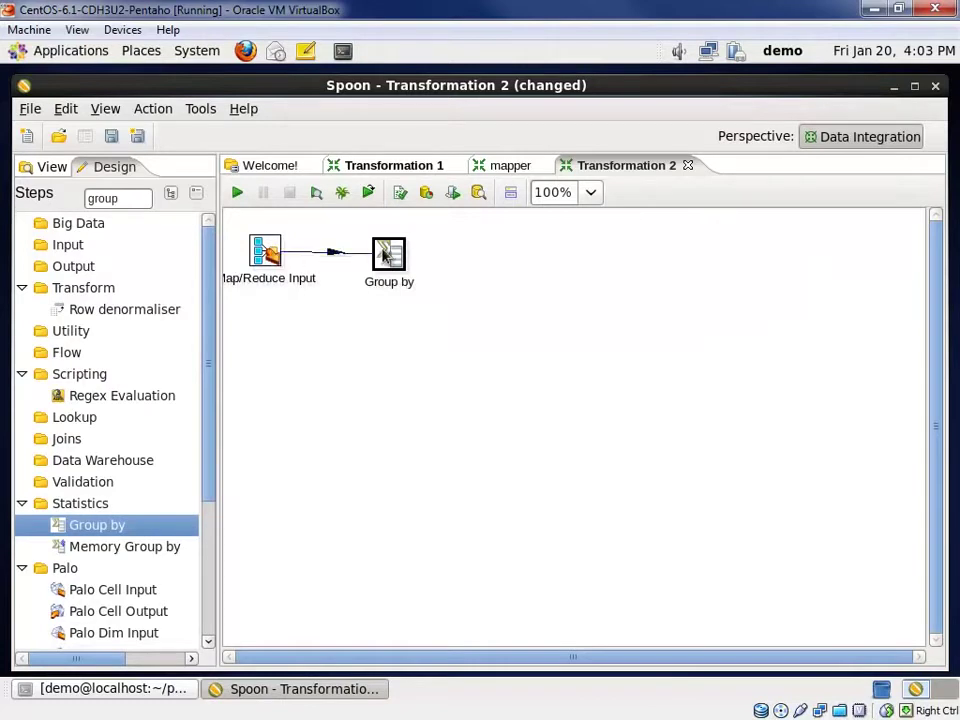
# Set key as the group field of the Group by step.
pyautogui.doubleClick(381, 253)
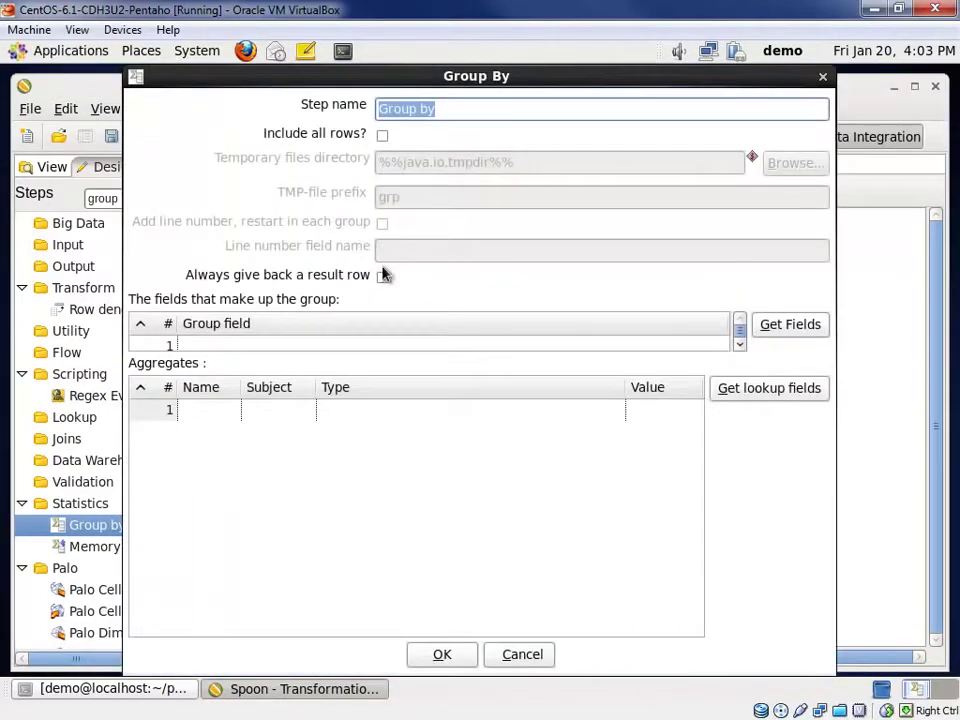
pyautogui.click(343, 344)
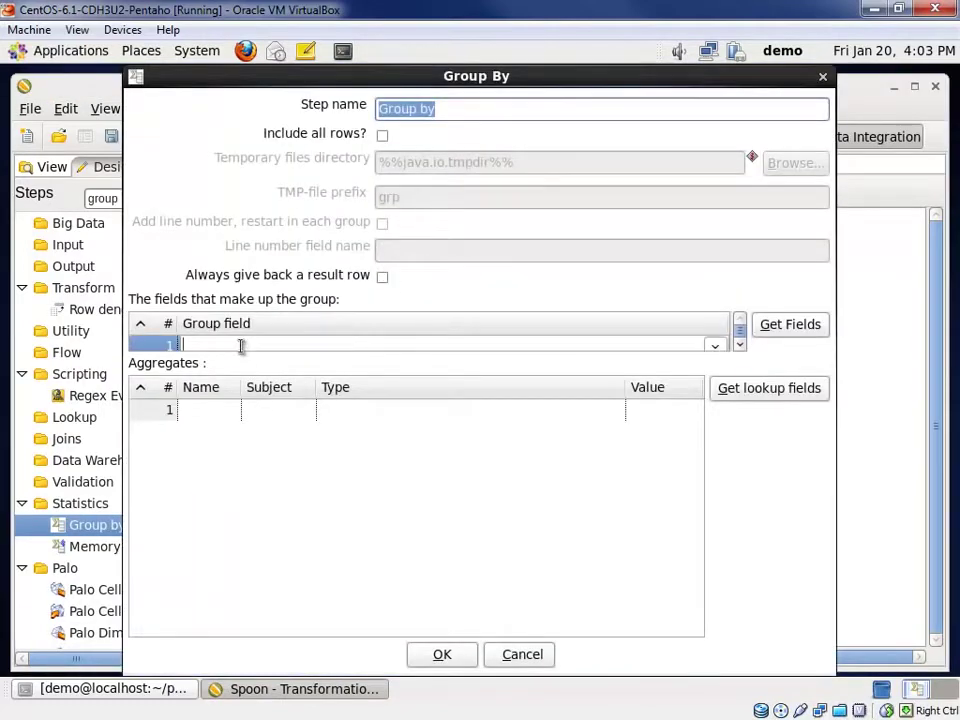
pyautogui.click(714, 345)
pyautogui.click(268, 371)
# Add an aggregate named sum_value to the Group by step that takes the Sum of the value field, and accept the settings.
pyautogui.click(292, 411)
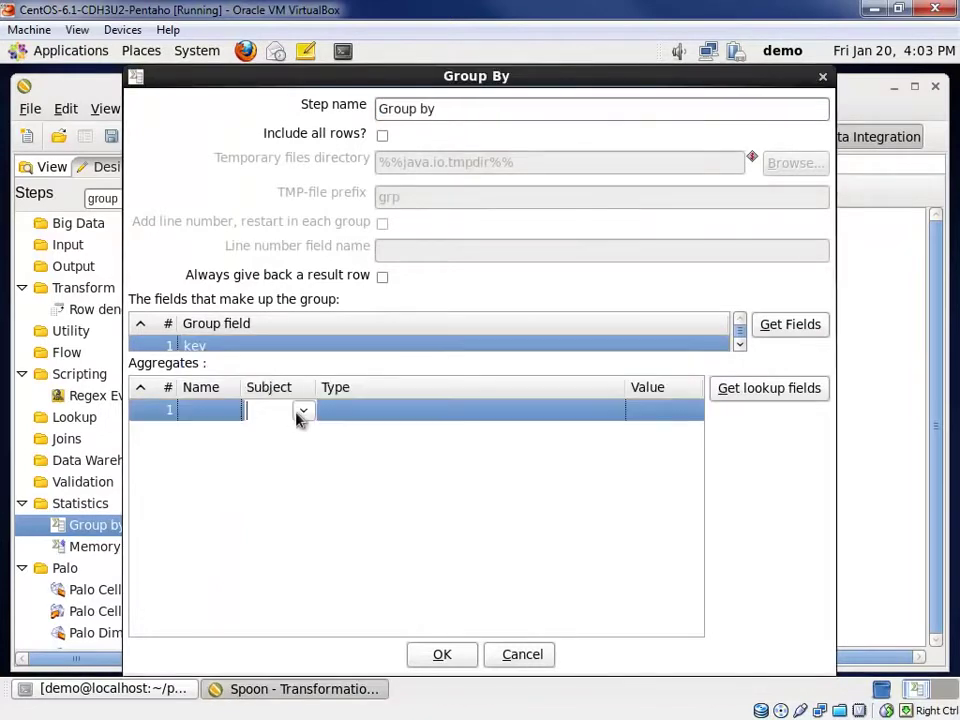
pyautogui.click(303, 411)
pyautogui.click(268, 455)
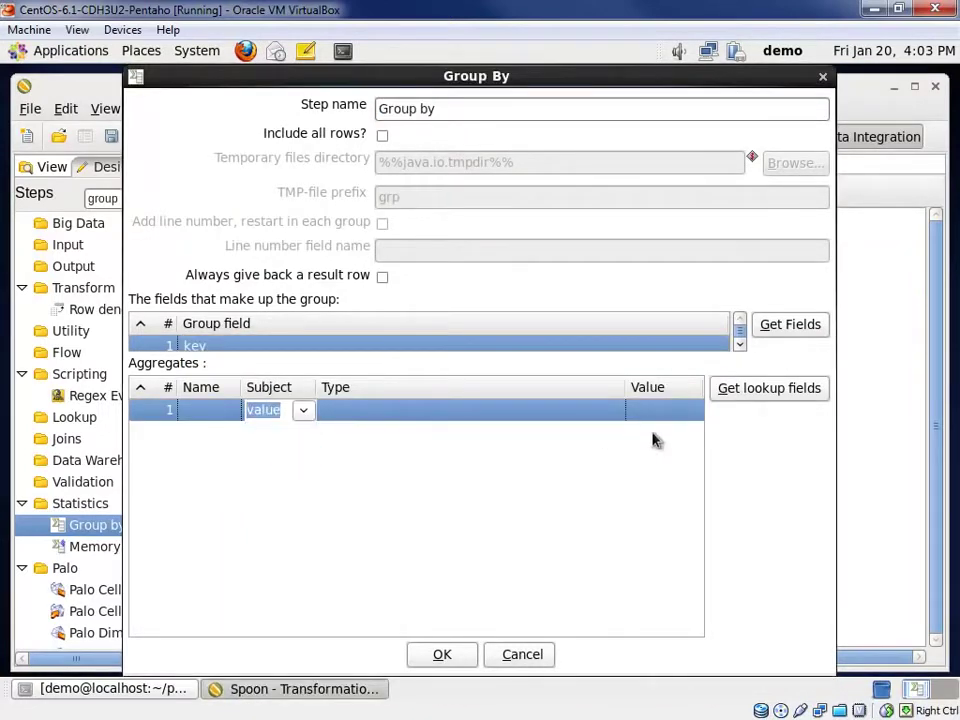
pyautogui.click(611, 418)
pyautogui.click(611, 418)
pyautogui.click(360, 455)
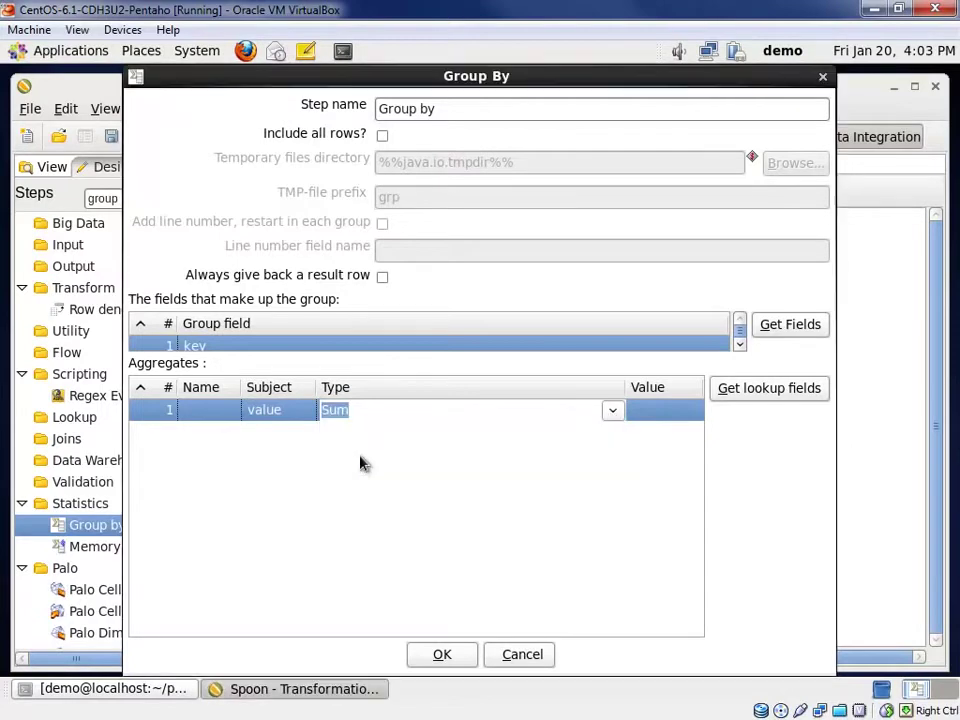
pyautogui.click(202, 412)
pyautogui.write('su')
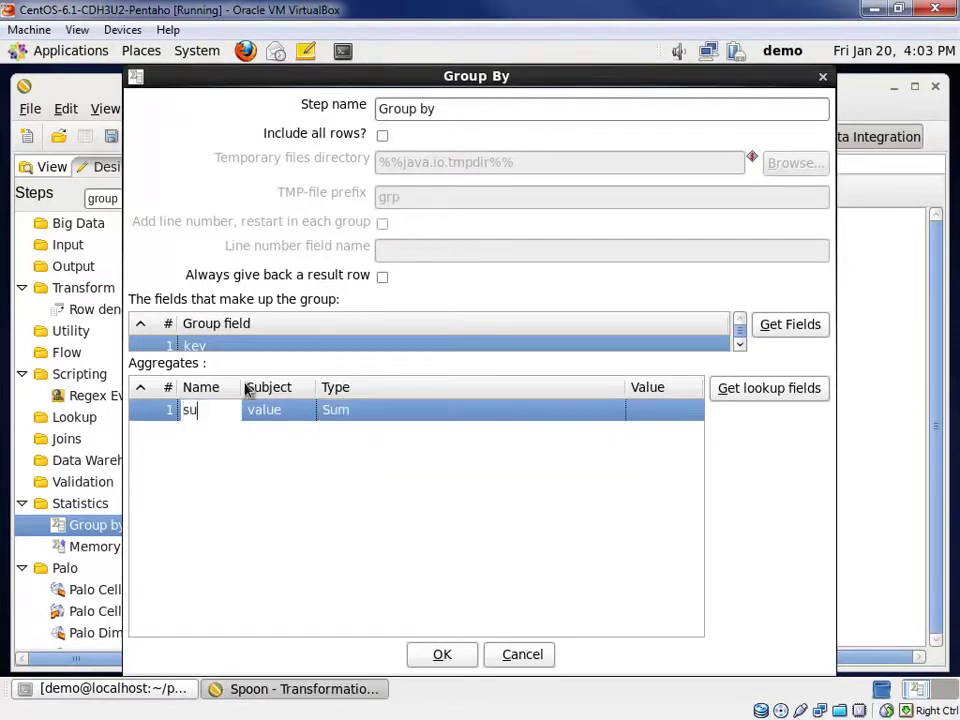
pyautogui.write('m_value')
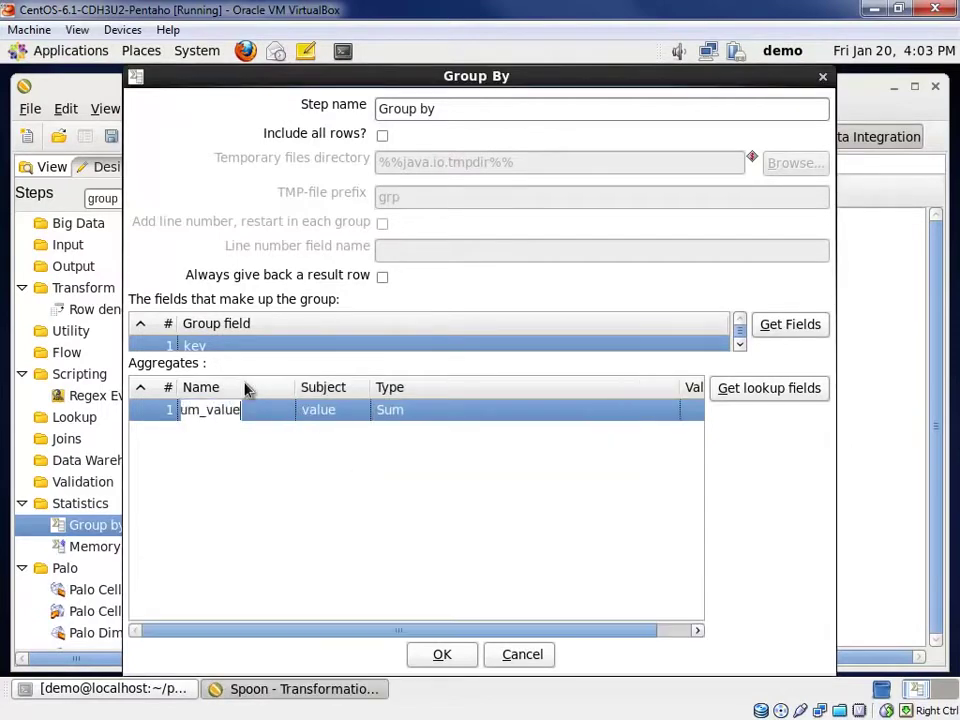
pyautogui.click(437, 658)
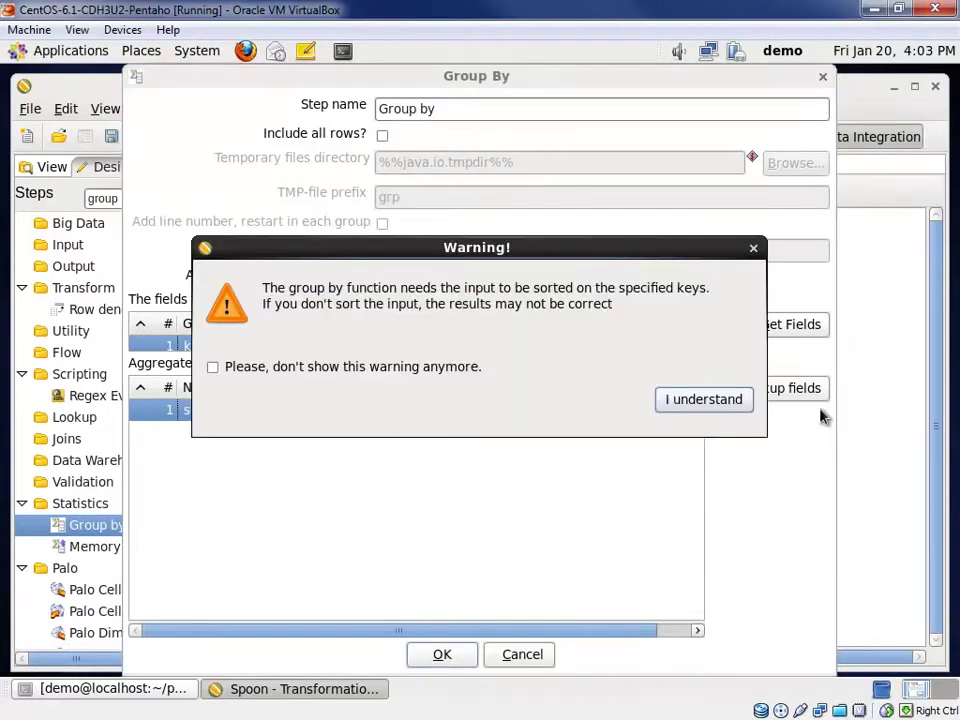
pyautogui.click(699, 403)
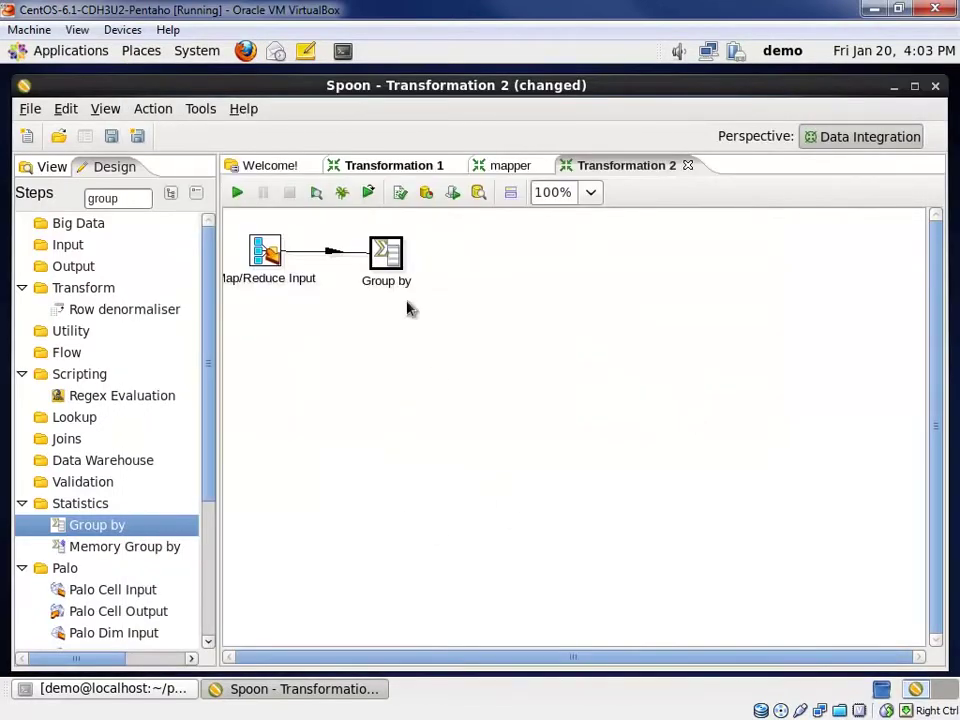
# Examine the output fields of the Group by step.
pyautogui.rightClick(381, 262)
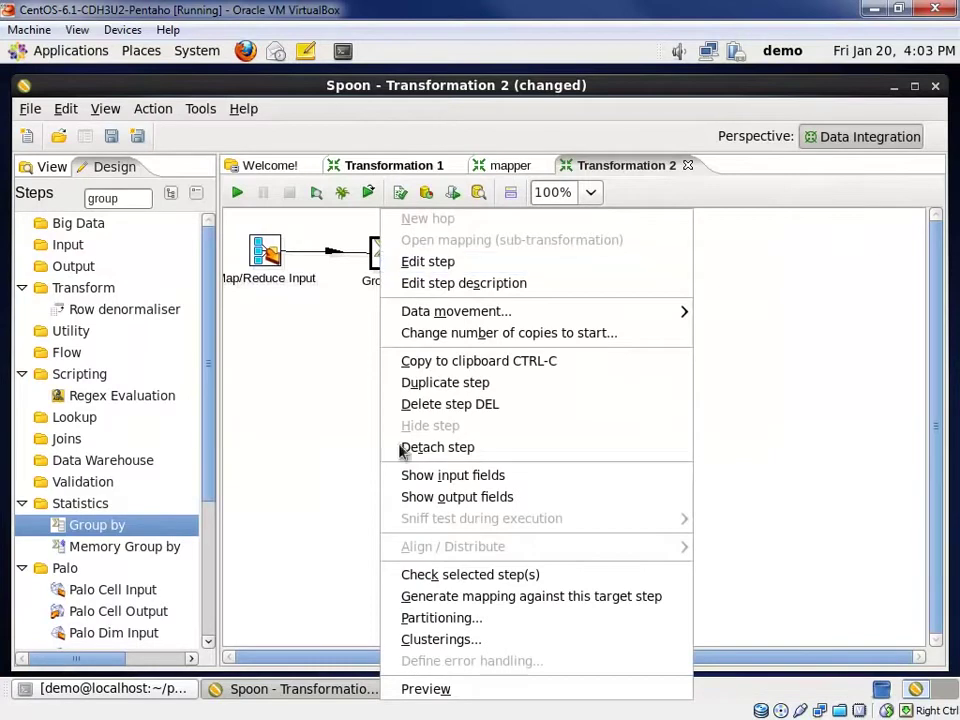
pyautogui.click(422, 507)
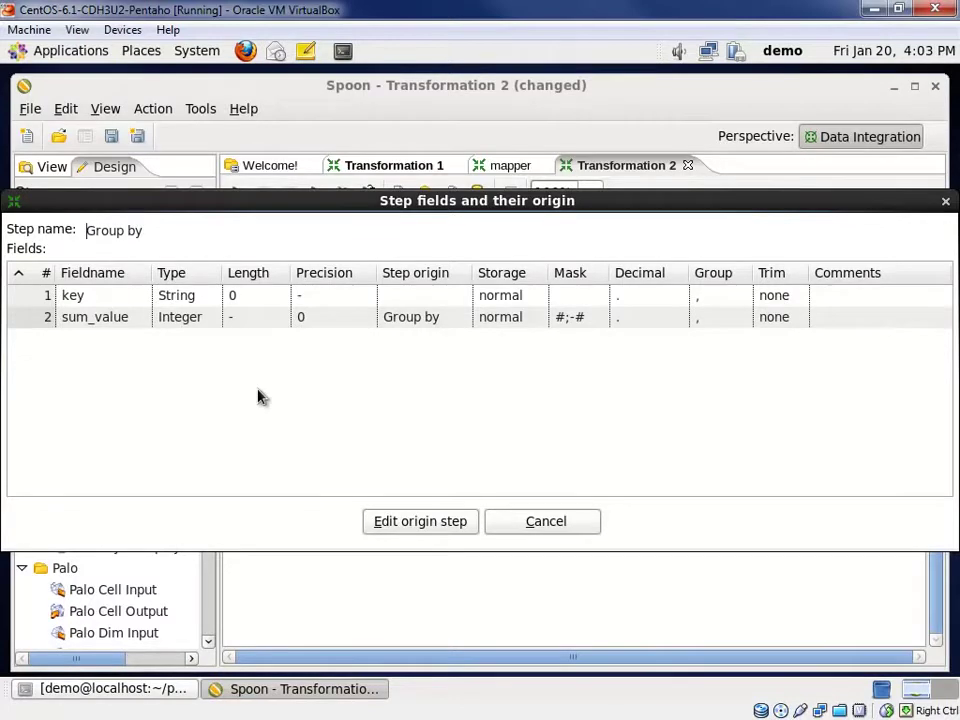
pyautogui.click(540, 526)
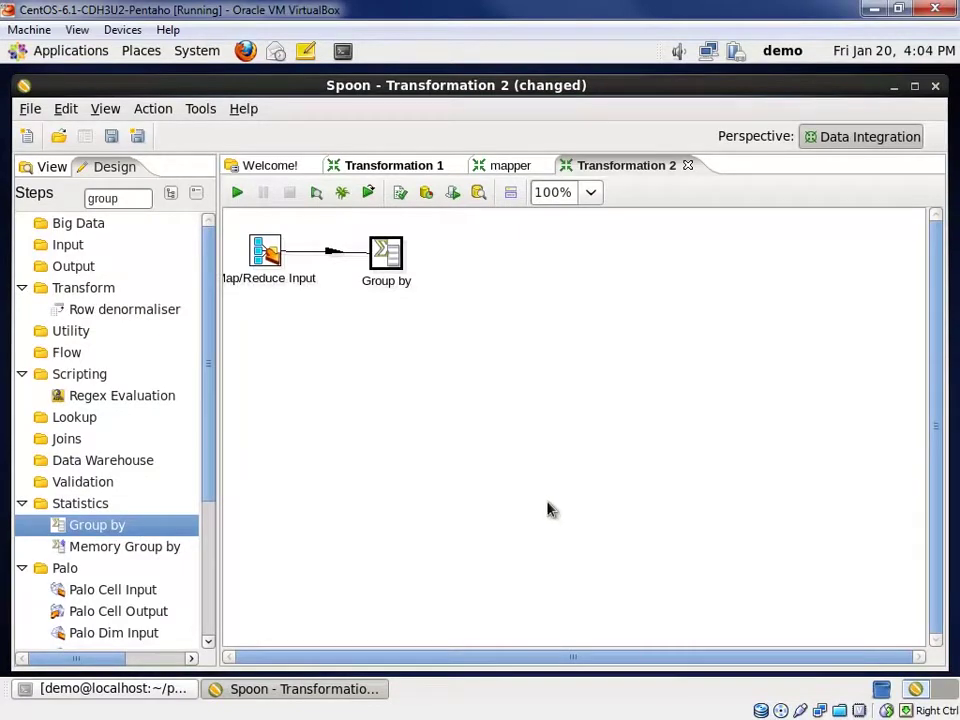
# Find the User Defined Java Expression step, place it below Group by and connect Group by to it.
pyautogui.moveTo(128, 198); pyautogui.dragTo(50, 197)
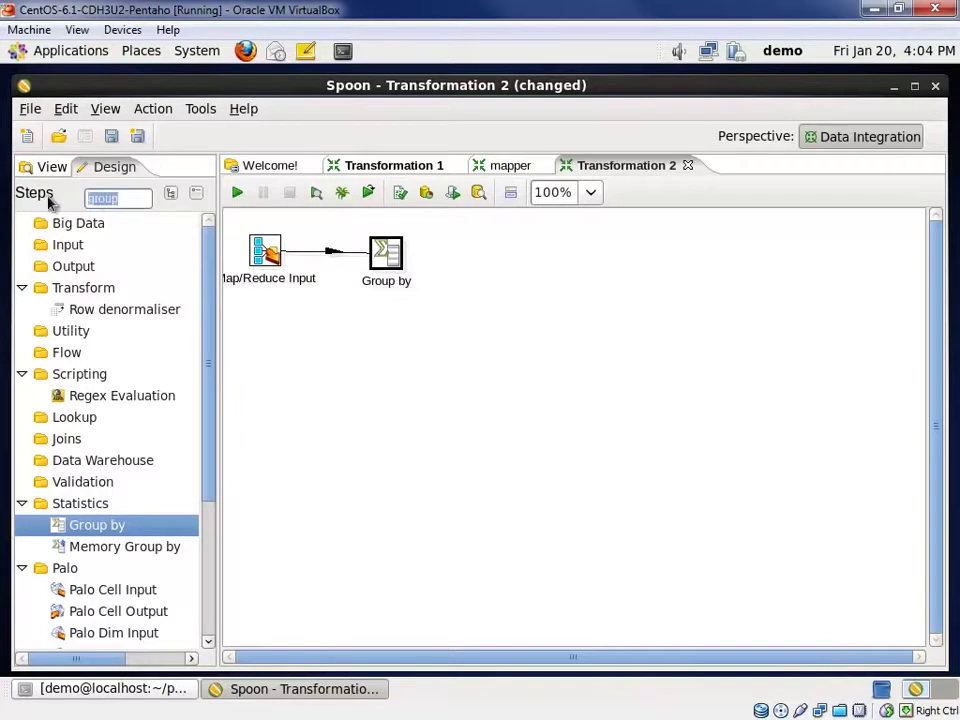
pyautogui.write('java')
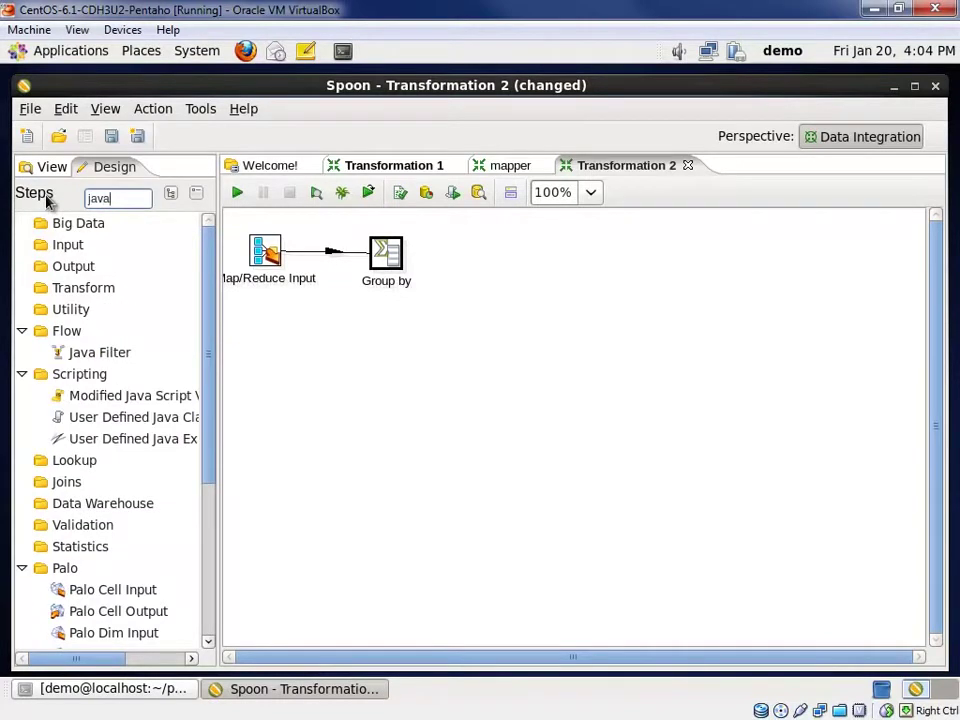
pyautogui.moveTo(162, 440)
pyautogui.mouseDown()
pyautogui.moveTo(315, 402)
pyautogui.moveTo(387, 353)
pyautogui.mouseUp()
pyautogui.moveTo(386, 254)
pyautogui.mouseDown()
pyautogui.moveTo(388, 381)
pyautogui.moveTo(395, 365)
pyautogui.mouseUp()
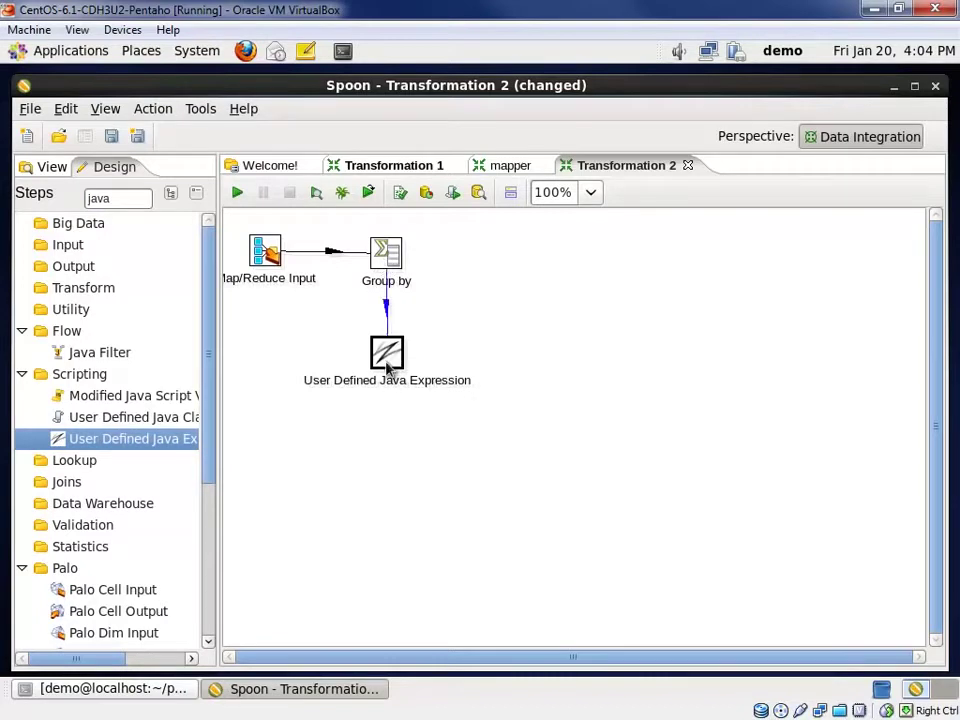
# Define a new_key field in the User Defined Java Expression step with the expression 1 and value type Integer.
pyautogui.doubleClick(387, 352)
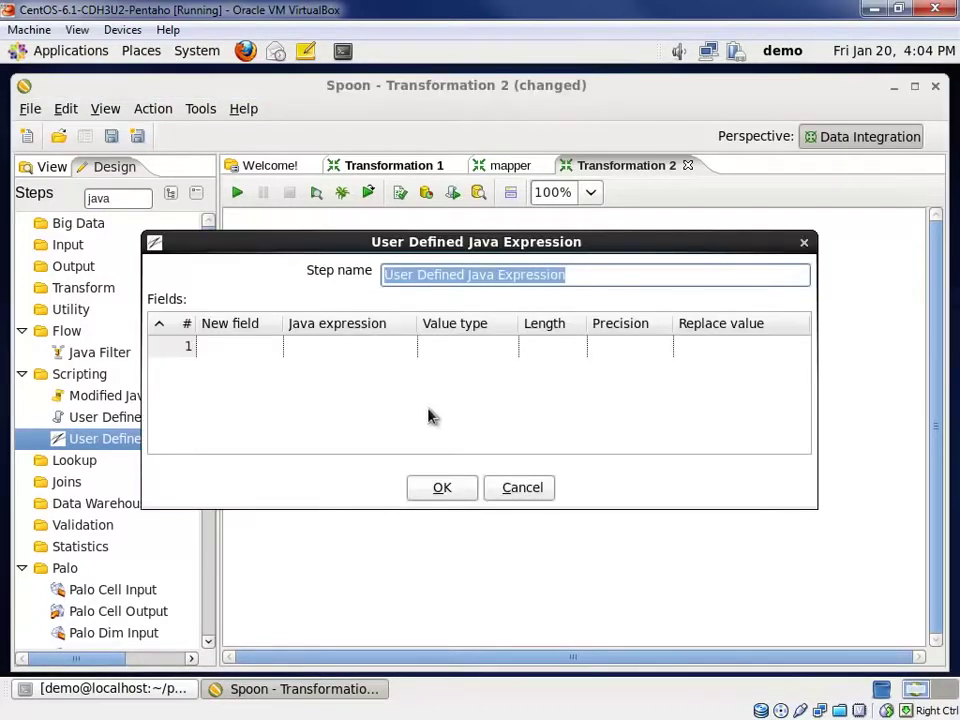
pyautogui.click(262, 345)
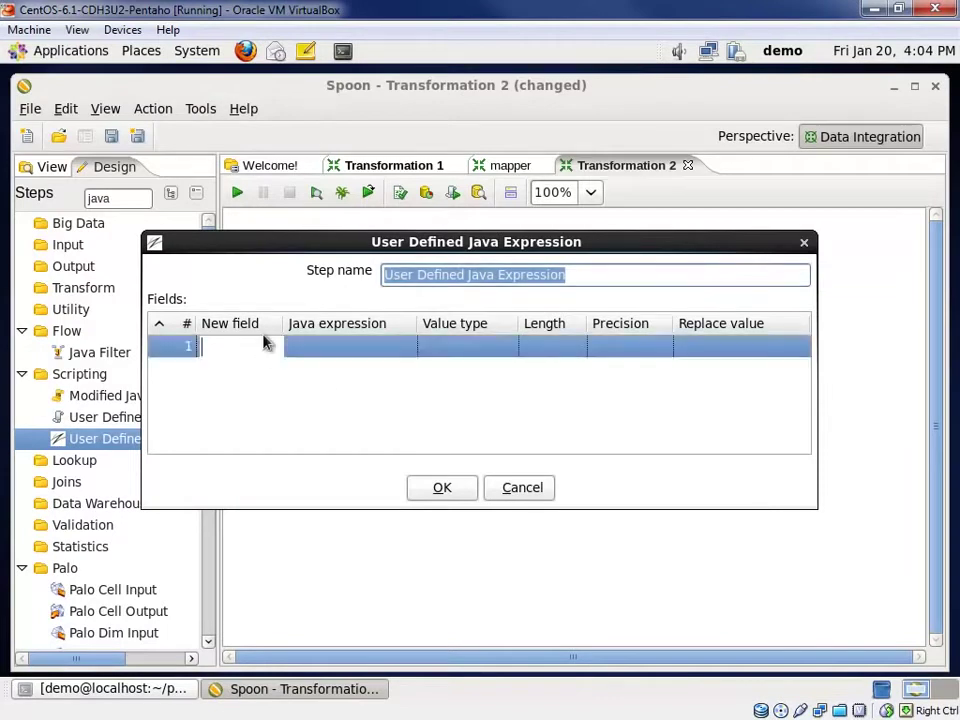
pyautogui.write('new_key')
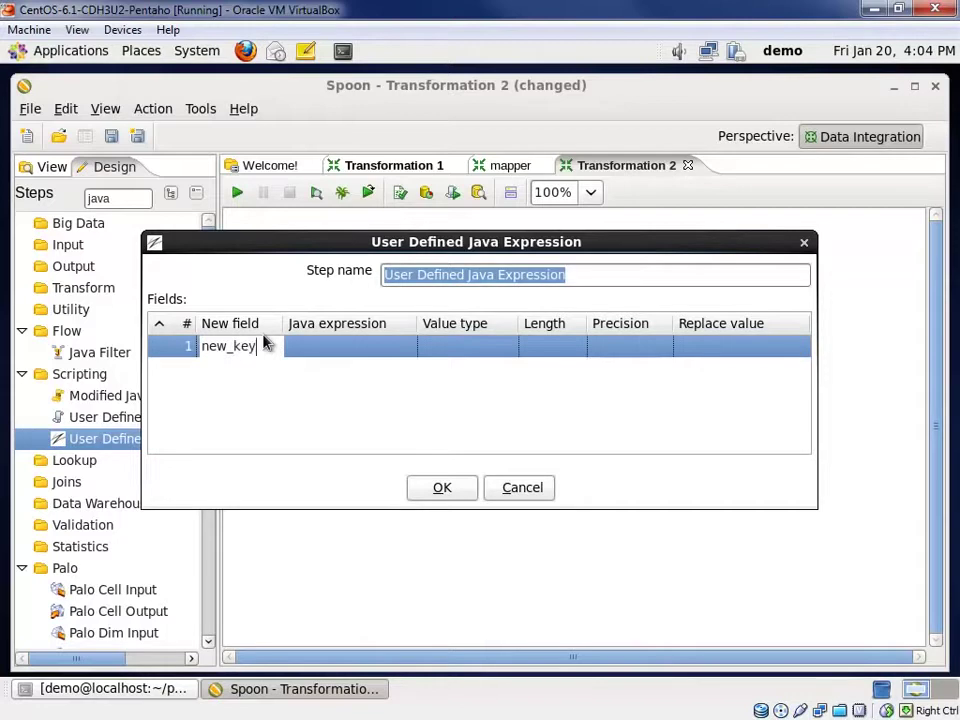
pyautogui.click(390, 347)
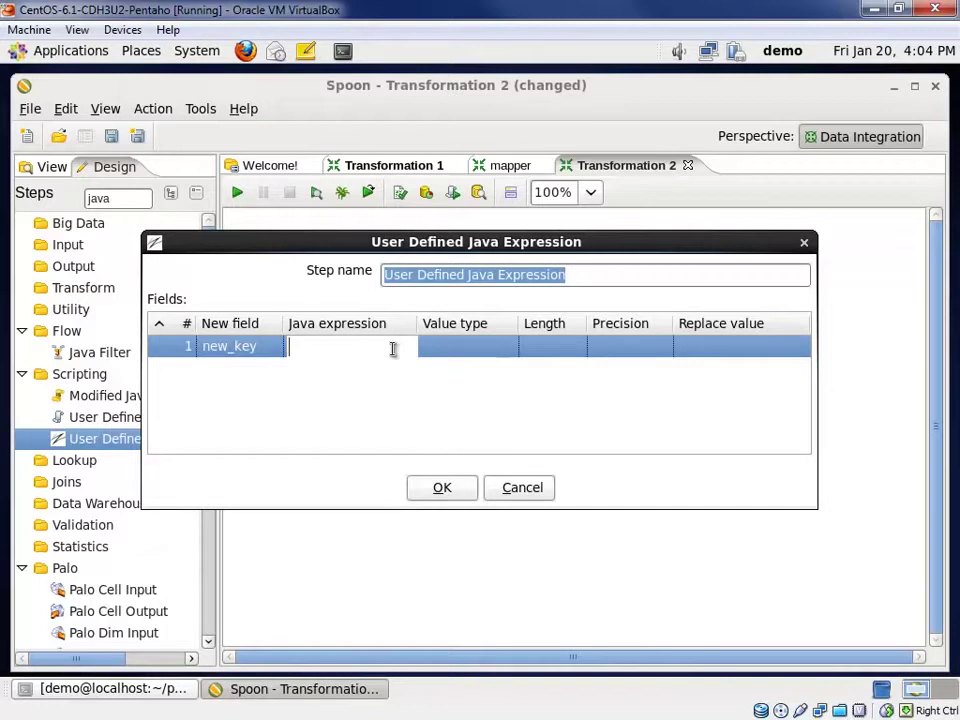
pyautogui.click(490, 347)
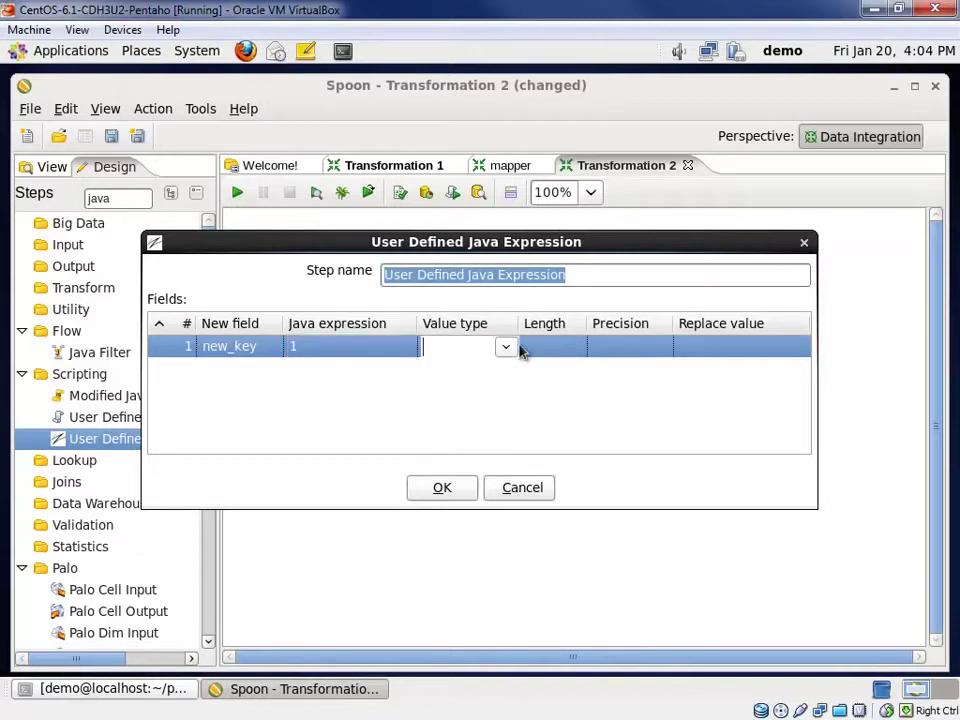
pyautogui.click(506, 347)
pyautogui.click(460, 456)
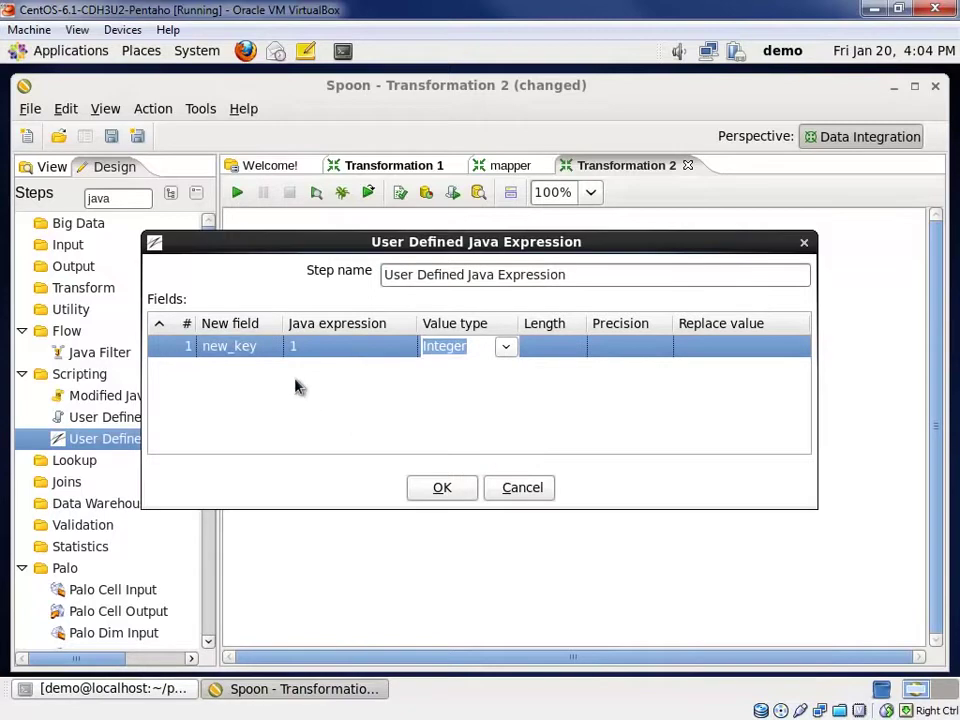
# Add a new_value field with the Java expression key + '|' + sum_value and value type String, and accept the step settings.
pyautogui.click(287, 370)
pyautogui.write('new_value')
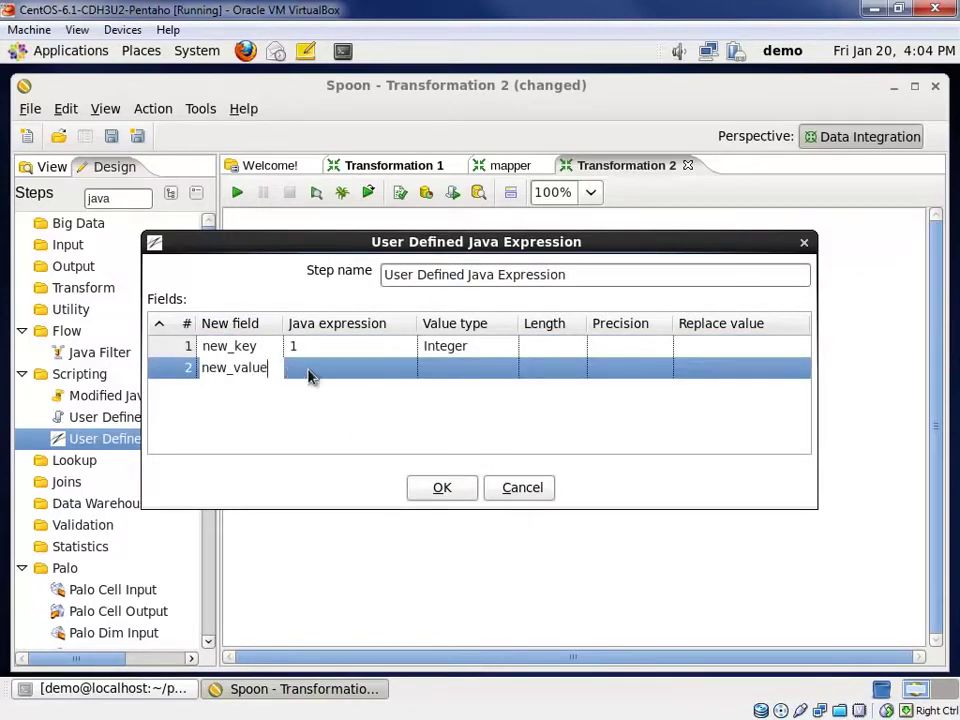
pyautogui.click(311, 370)
pyautogui.write("key + '|")
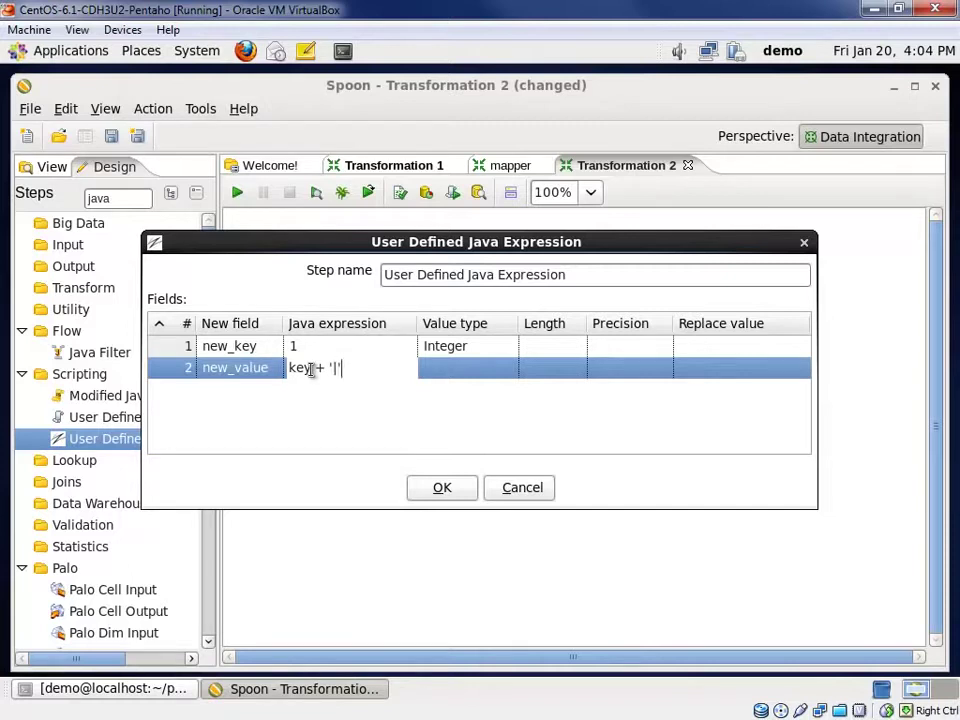
pyautogui.write('sum_value')
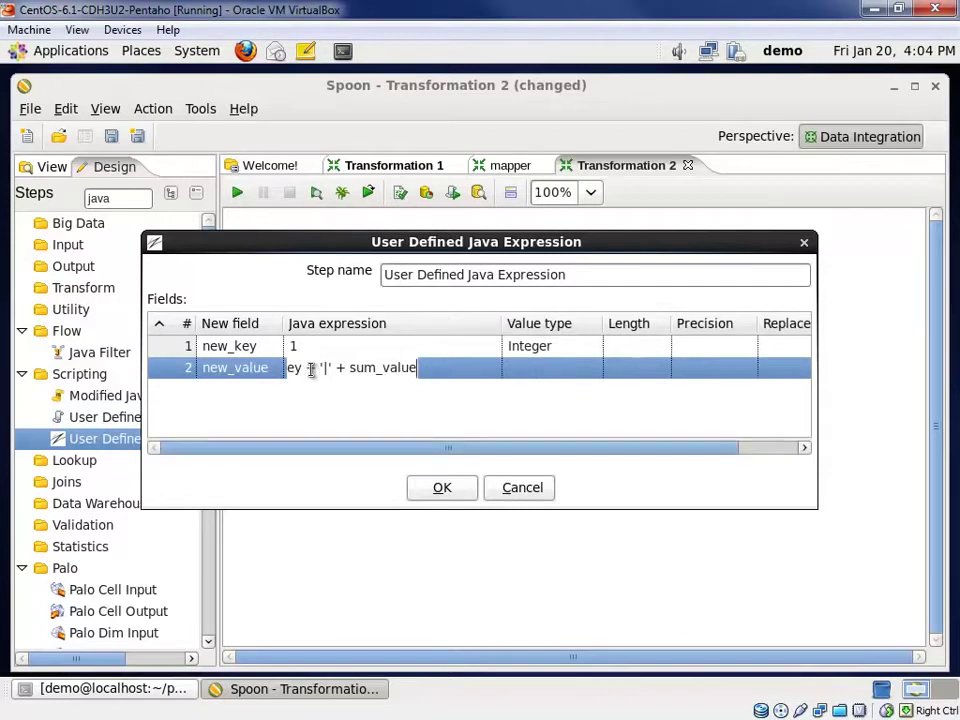
pyautogui.click(594, 371)
pyautogui.click(591, 369)
pyautogui.click(572, 411)
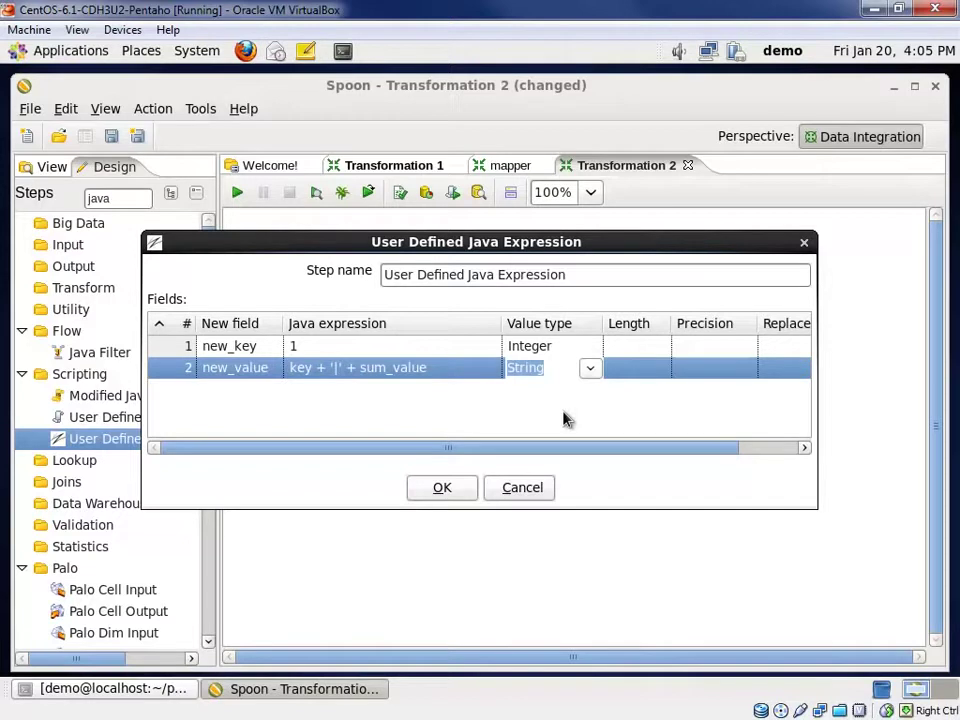
pyautogui.click(446, 491)
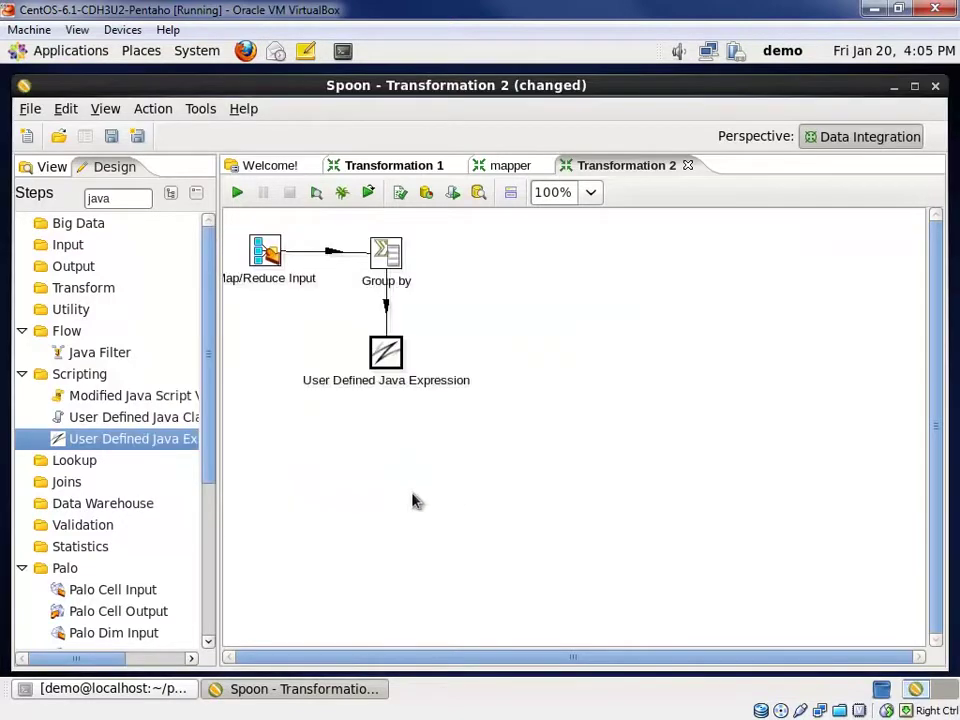
# Place a Map/Reduce Output step below User Defined Java Expression and connect the expression step to it.
pyautogui.moveTo(116, 200); pyautogui.dragTo(55, 198)
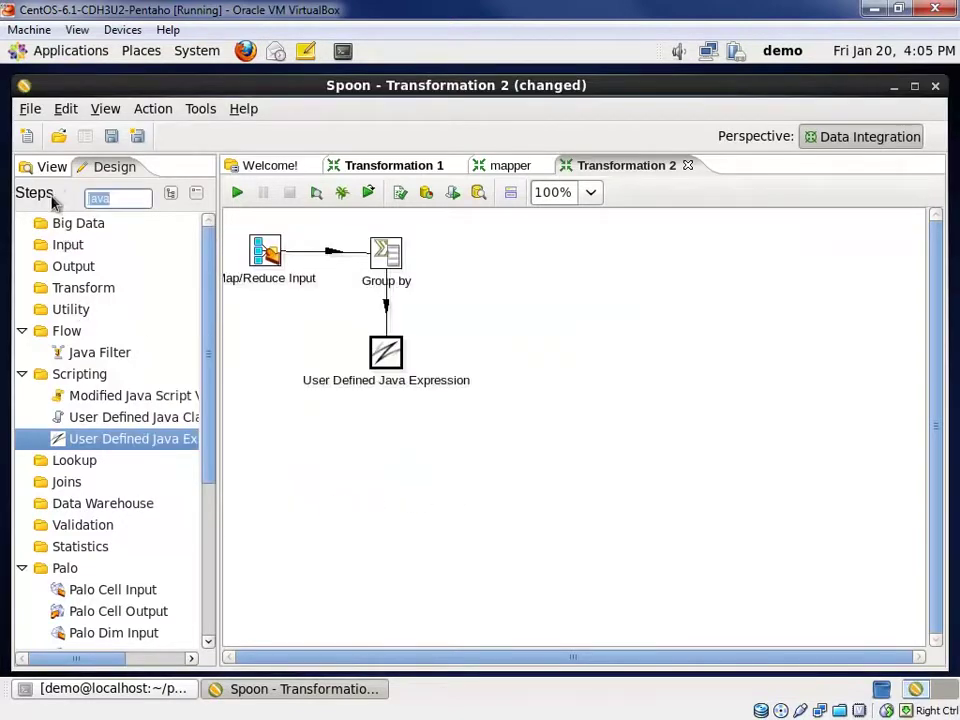
pyautogui.press('BackSpace')
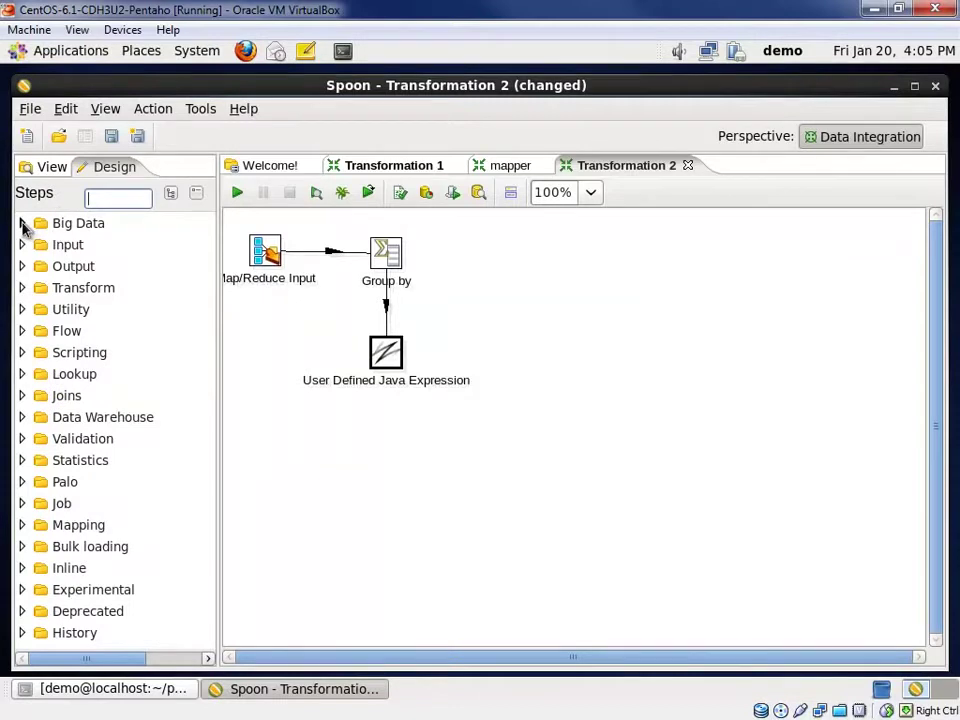
pyautogui.click(22, 223)
pyautogui.moveTo(122, 397); pyautogui.dragTo(380, 446)
pyautogui.moveTo(385, 350); pyautogui.dragTo(384, 455)
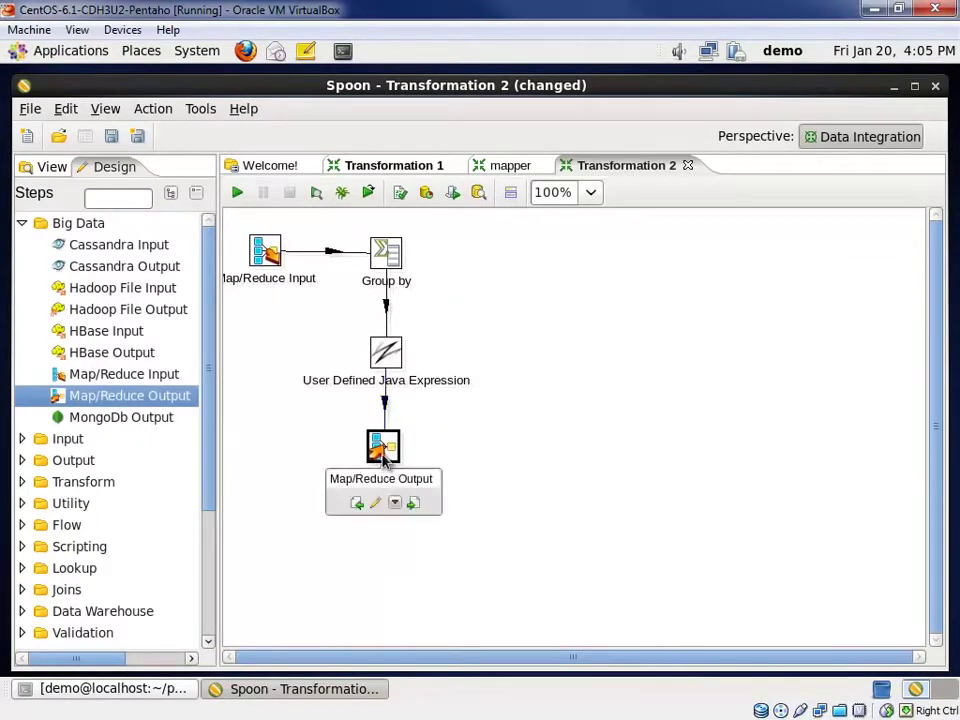
# Set the Map/Reduce Output key field to new_key and the value field to new_value.
pyautogui.doubleClick(382, 447)
pyautogui.click(481, 268)
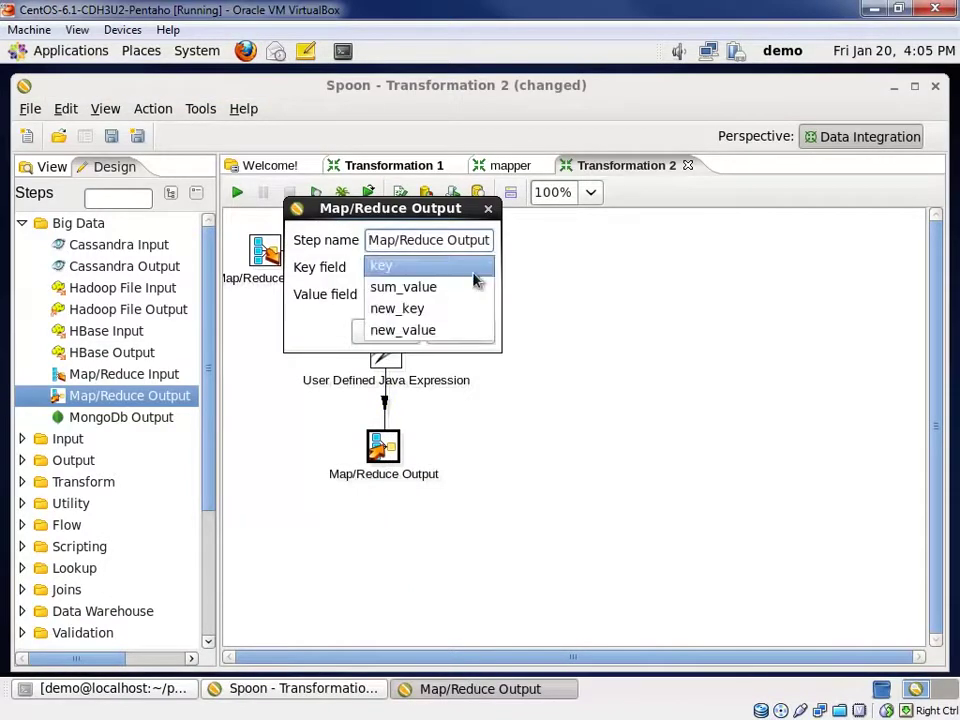
pyautogui.click(439, 310)
pyautogui.click(482, 296)
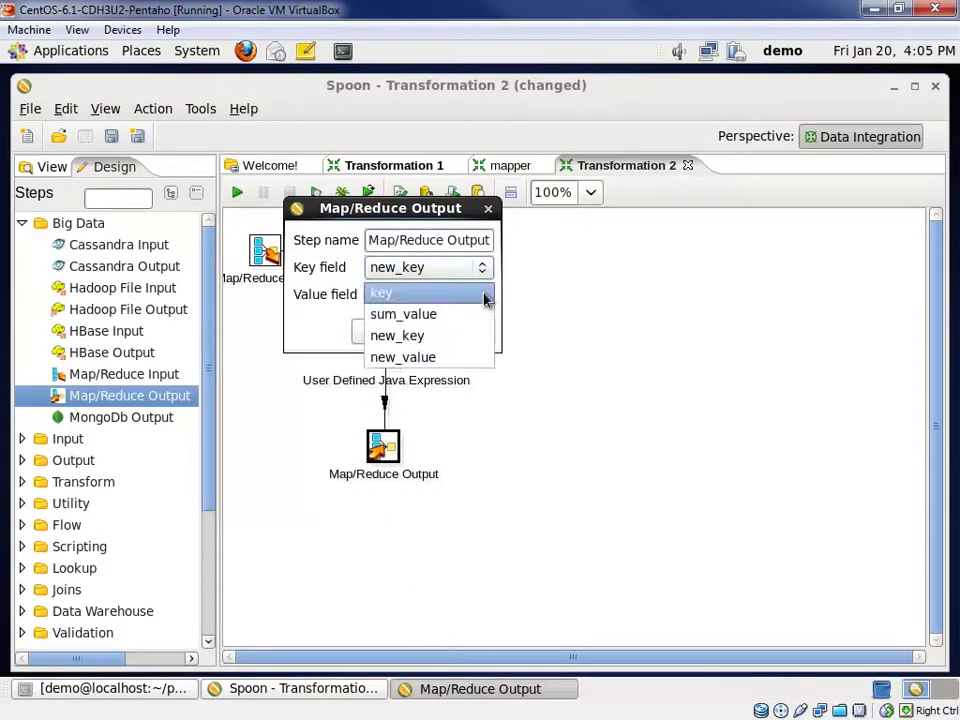
pyautogui.click(450, 358)
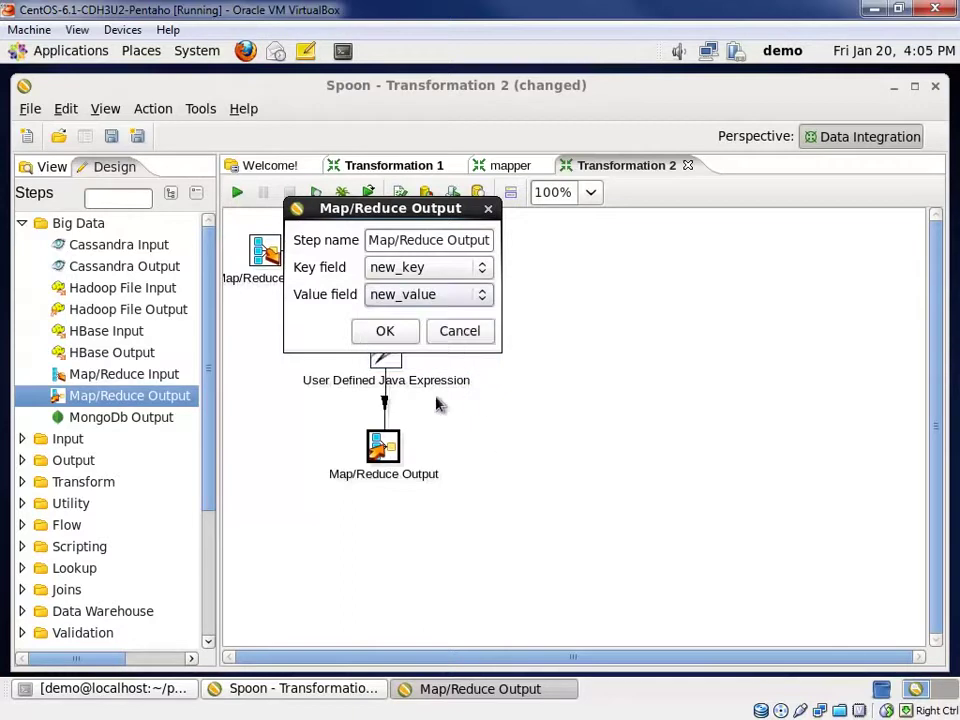
pyautogui.click(400, 333)
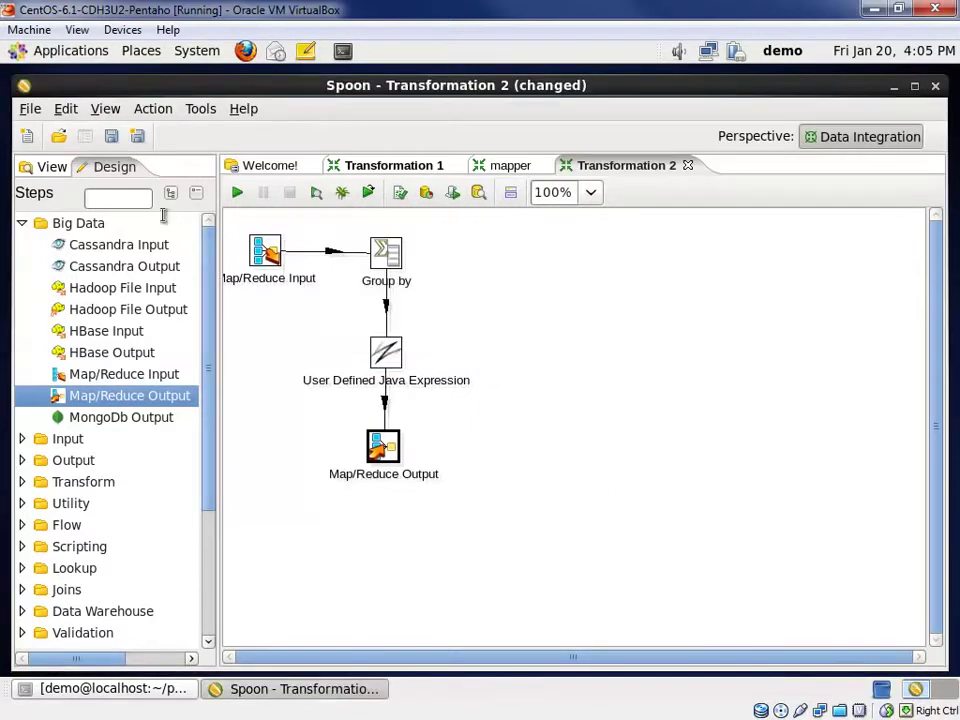
# Save the transformation as reducer in the pmr_video folder.
pyautogui.click(111, 136)
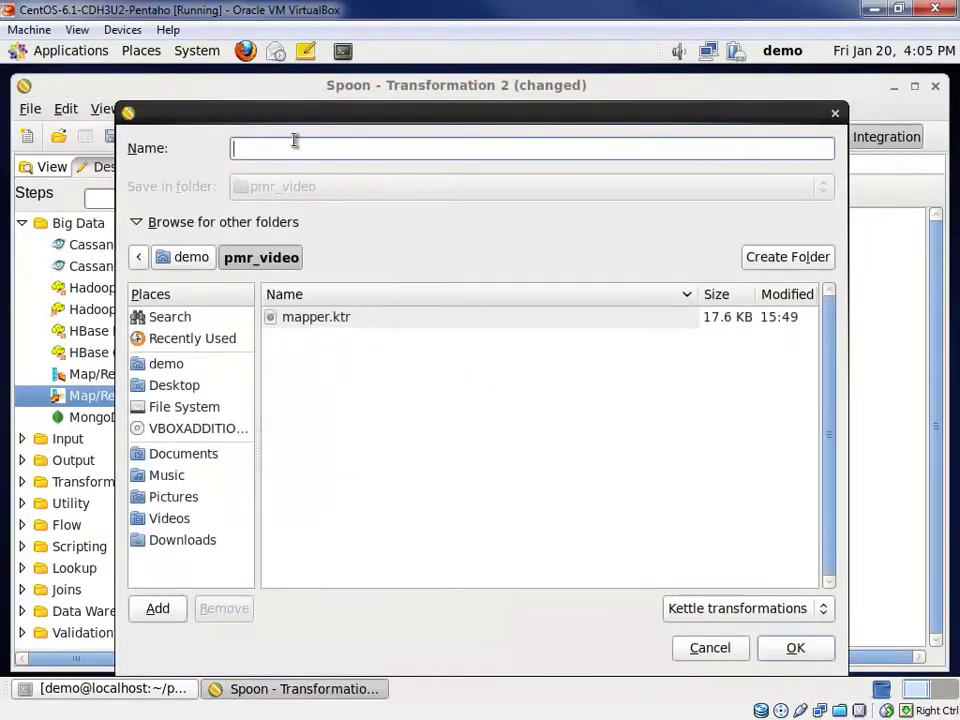
pyautogui.write('reducer')
pyautogui.click(767, 647)
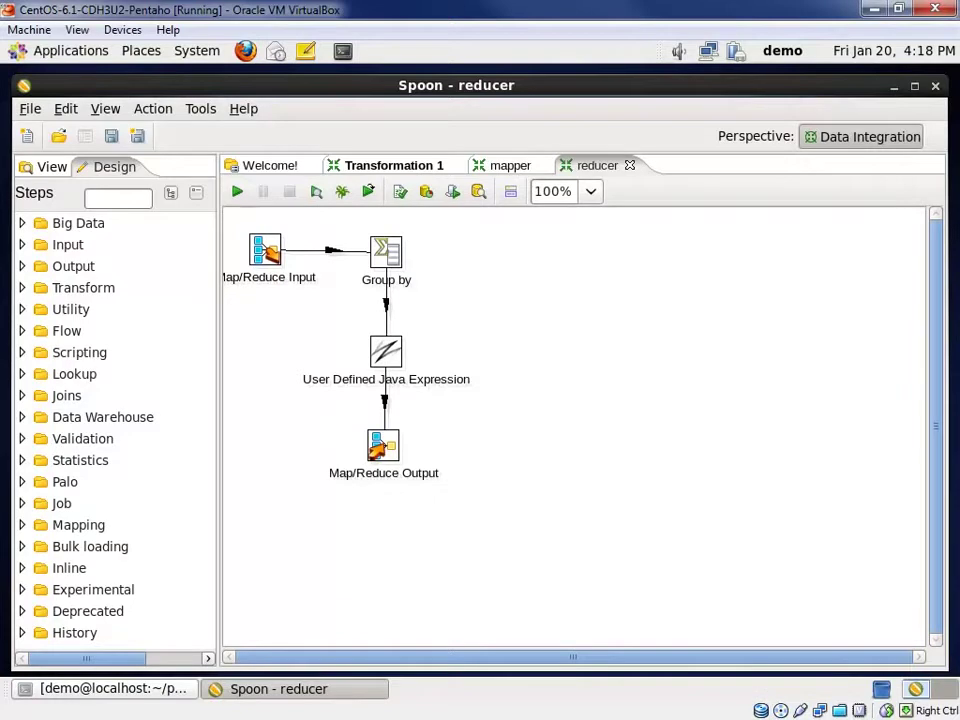
# Create a new job and place a START entry on its canvas.
pyautogui.click(27, 137)
pyautogui.click(42, 161)
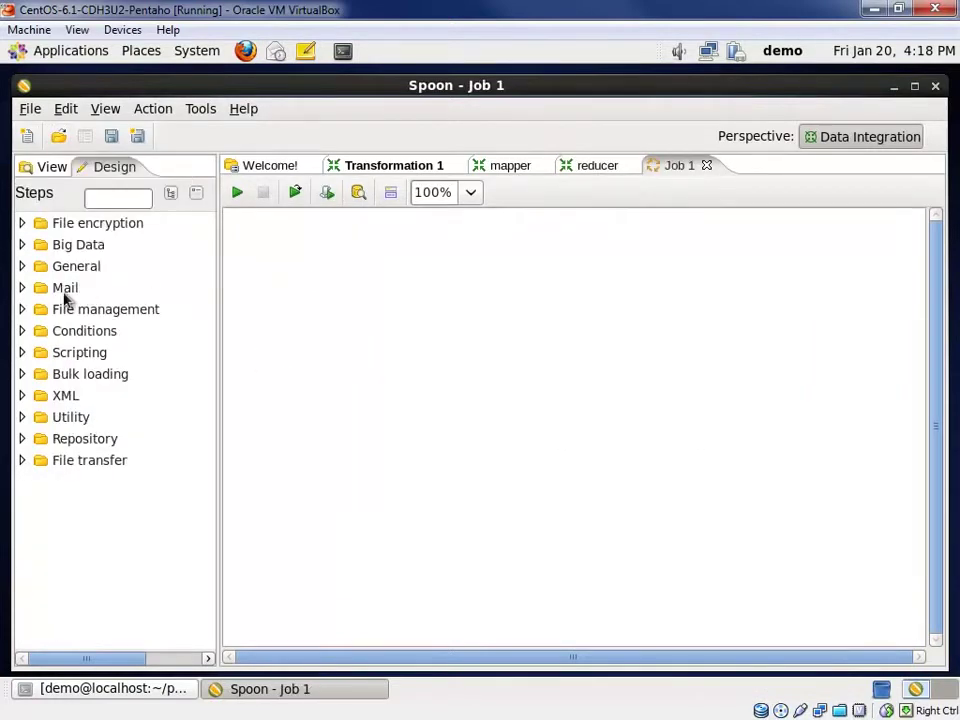
pyautogui.click(22, 266)
pyautogui.moveTo(85, 289); pyautogui.dragTo(262, 264)
pyautogui.click(22, 266)
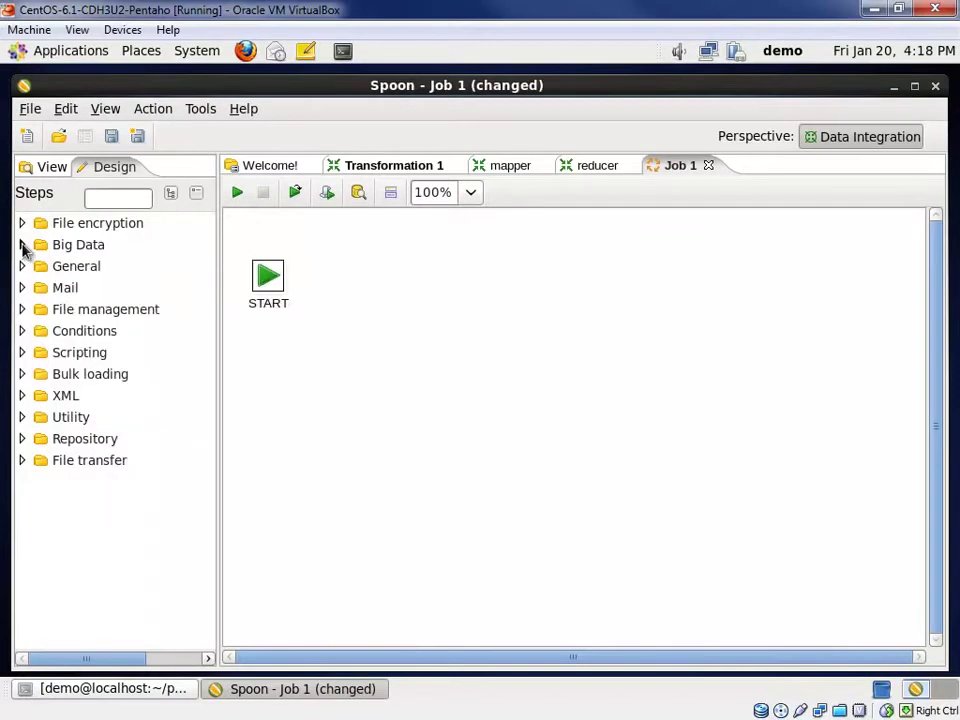
# Place a Pentaho MapReduce entry beside START on the job canvas and connect START to it.
pyautogui.click(23, 246)
pyautogui.moveTo(146, 332)
pyautogui.mouseDown()
pyautogui.moveTo(285, 314)
pyautogui.moveTo(363, 263)
pyautogui.mouseUp()
pyautogui.moveTo(300, 280); pyautogui.dragTo(371, 281)
# Set the Pentaho MapReduce entry's mapper transformation to mapper.ktr from the pmr_video folder.
pyautogui.doubleClick(370, 276)
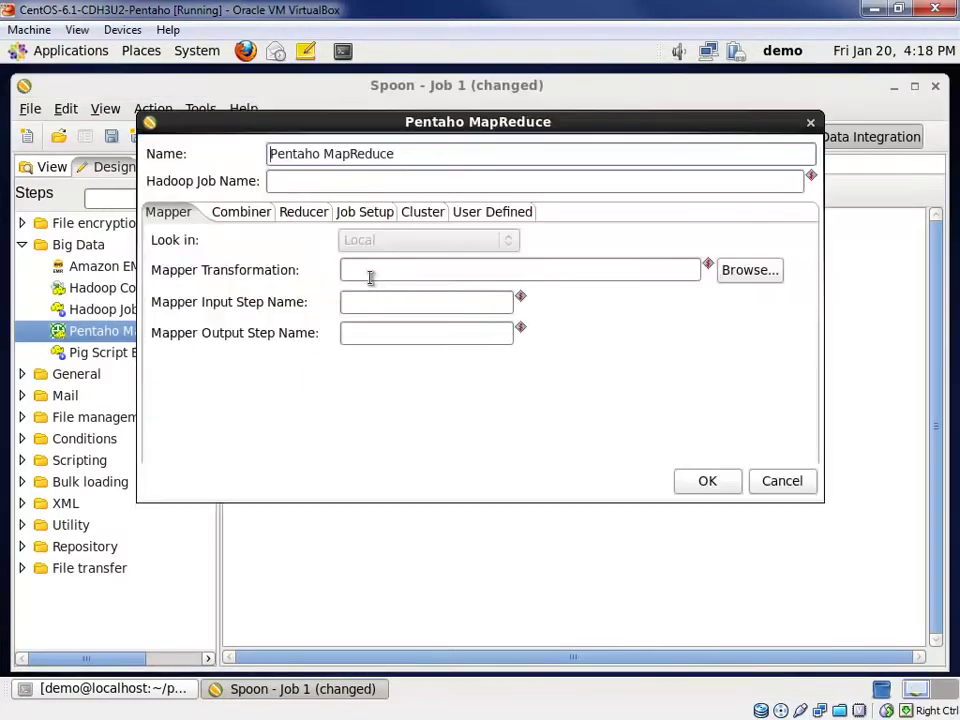
pyautogui.click(752, 266)
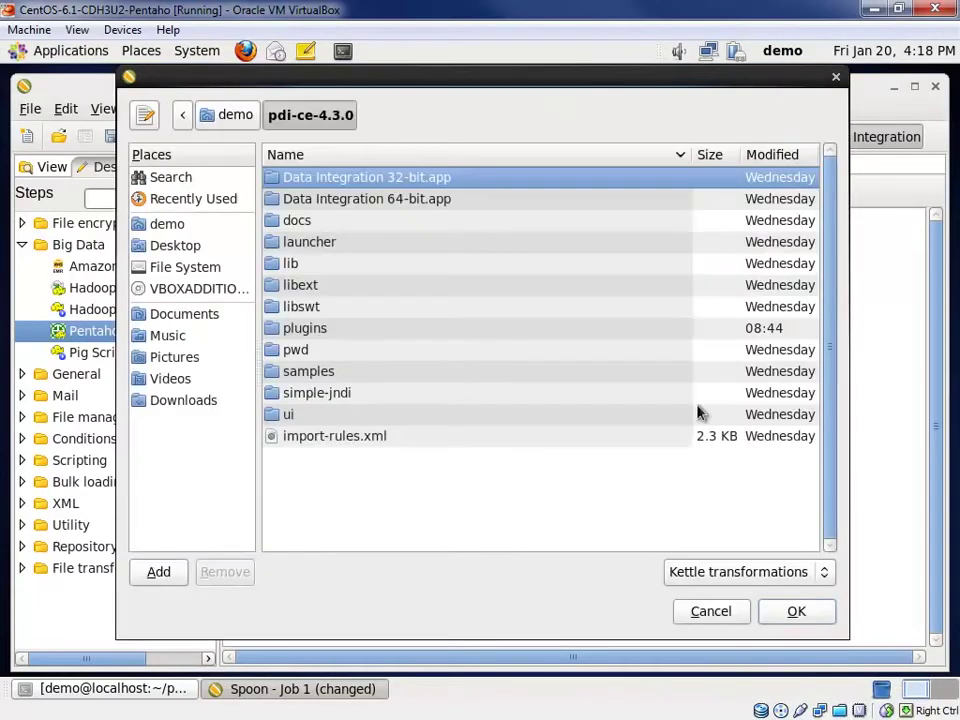
pyautogui.click(237, 115)
pyautogui.doubleClick(322, 328)
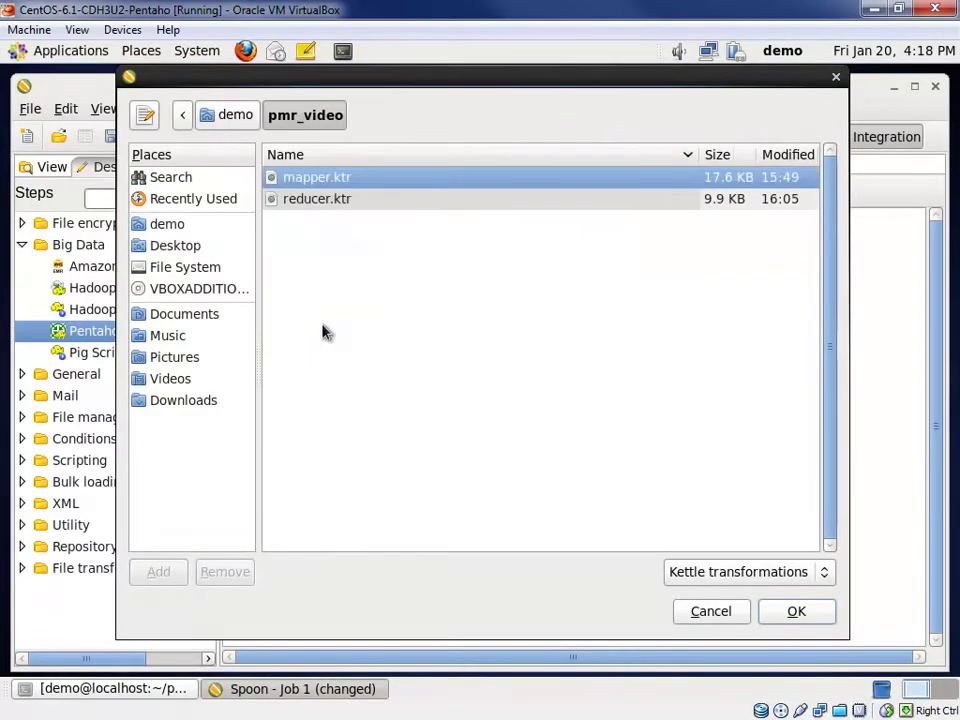
pyautogui.doubleClick(320, 184)
# Set the mapper input step name to Map/Reduce Input and the mapper output step name to Map/Reduce Output.
pyautogui.click(451, 302)
pyautogui.write('Map')
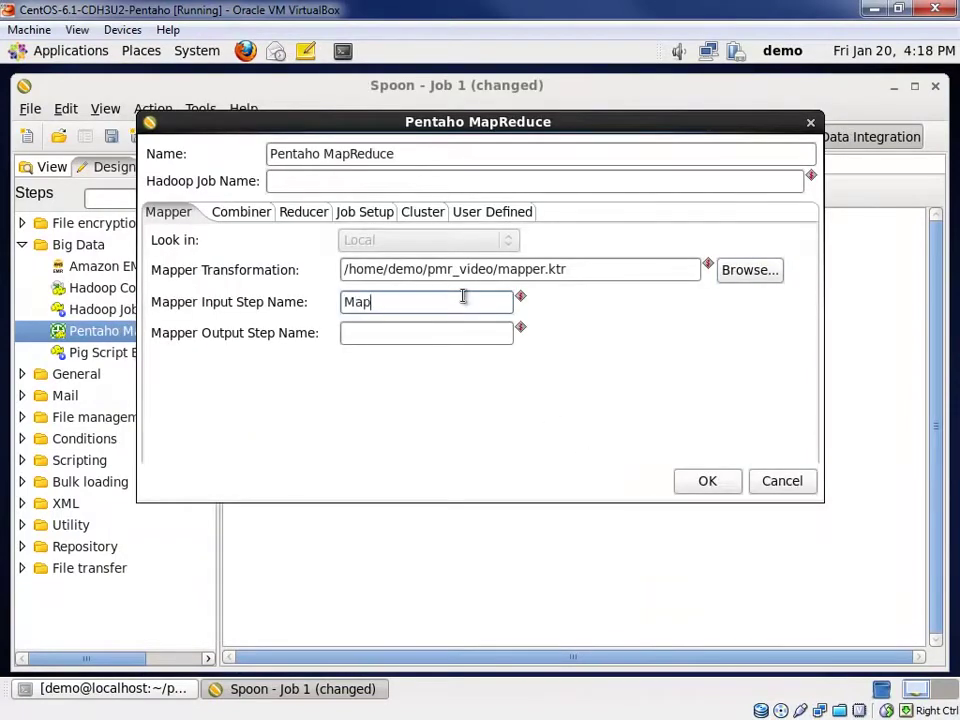
pyautogui.write('/Reduce Input')
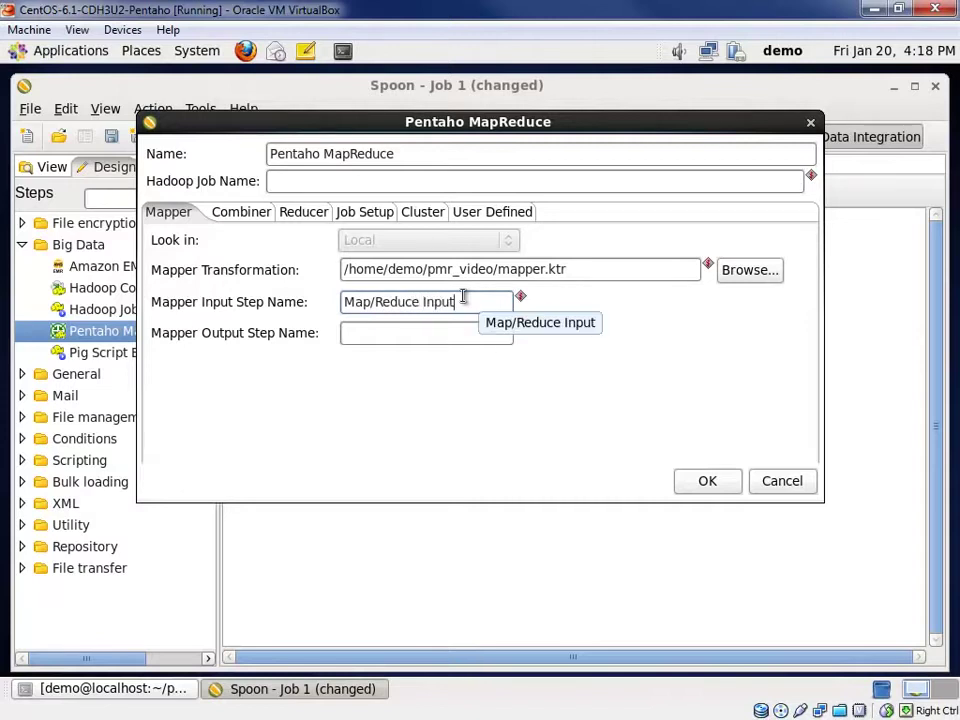
pyautogui.hotkey('shift', 'Left')
pyautogui.hotkey('shift', 'Left')
pyautogui.hotkey('shift', 'Left')
pyautogui.hotkey('shift', 'Left')
pyautogui.hotkey('shift', 'Left')
pyautogui.hotkey('shift', 'Left')
pyautogui.hotkey('shift', 'Left')
pyautogui.hotkey('shift', 'Left')
pyautogui.hotkey('shift', 'Left')
pyautogui.hotkey('shift', 'Left')
pyautogui.hotkey('shift', 'Left')
pyautogui.hotkey('shift', 'Left')
pyautogui.hotkey('shift', 'Left')
pyautogui.hotkey('shift', 'Left')
pyautogui.hotkey('shift', 'Left')
pyautogui.hotkey('shift', 'Left')
pyautogui.hotkey('ctrl', 'c')
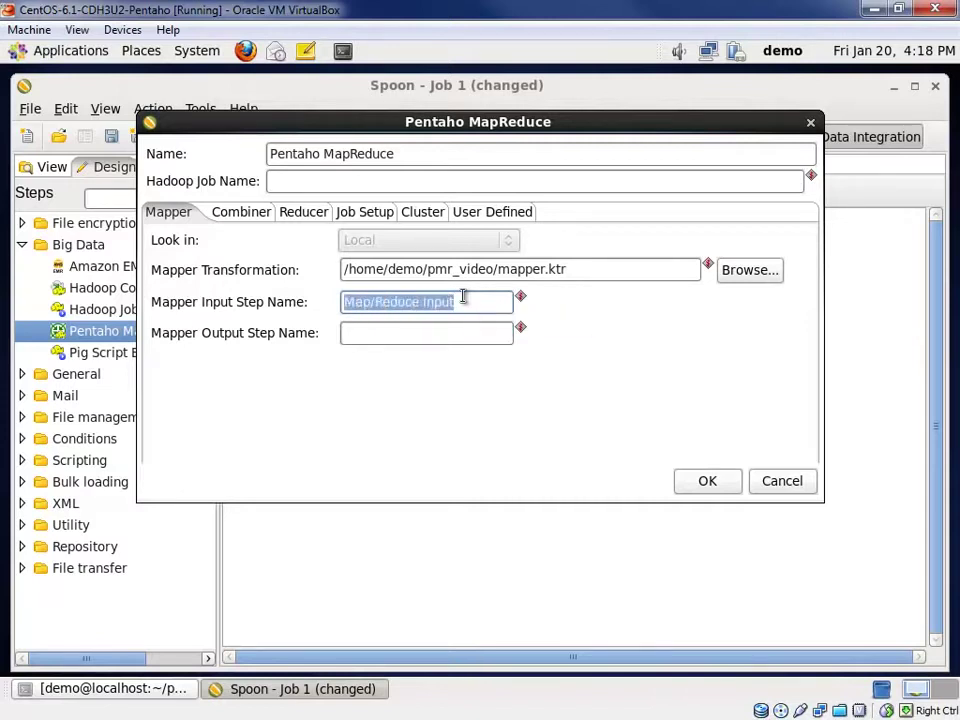
pyautogui.click(420, 332)
pyautogui.hotkey('ctrl', 'v')
pyautogui.click(434, 337)
pyautogui.press('BackSpace')
pyautogui.press('BackSpace')
pyautogui.write('Out')
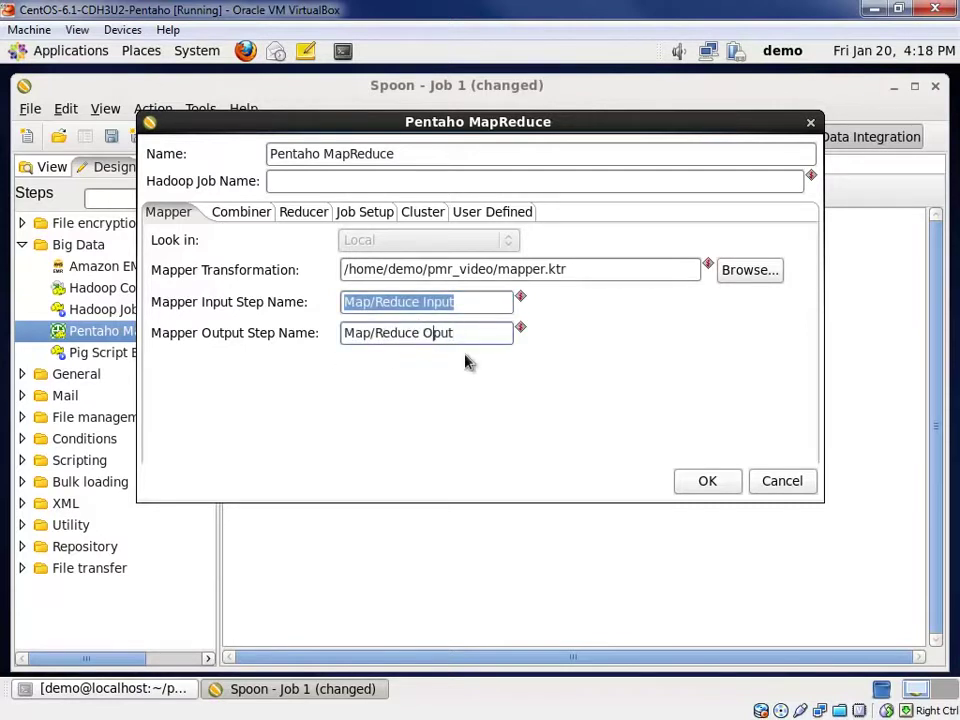
# Set the entry's reducer transformation to reducer.ktr from the pmr_video folder.
pyautogui.click(308, 219)
pyautogui.click(758, 268)
pyautogui.click(231, 116)
pyautogui.doubleClick(338, 330)
pyautogui.click(326, 202)
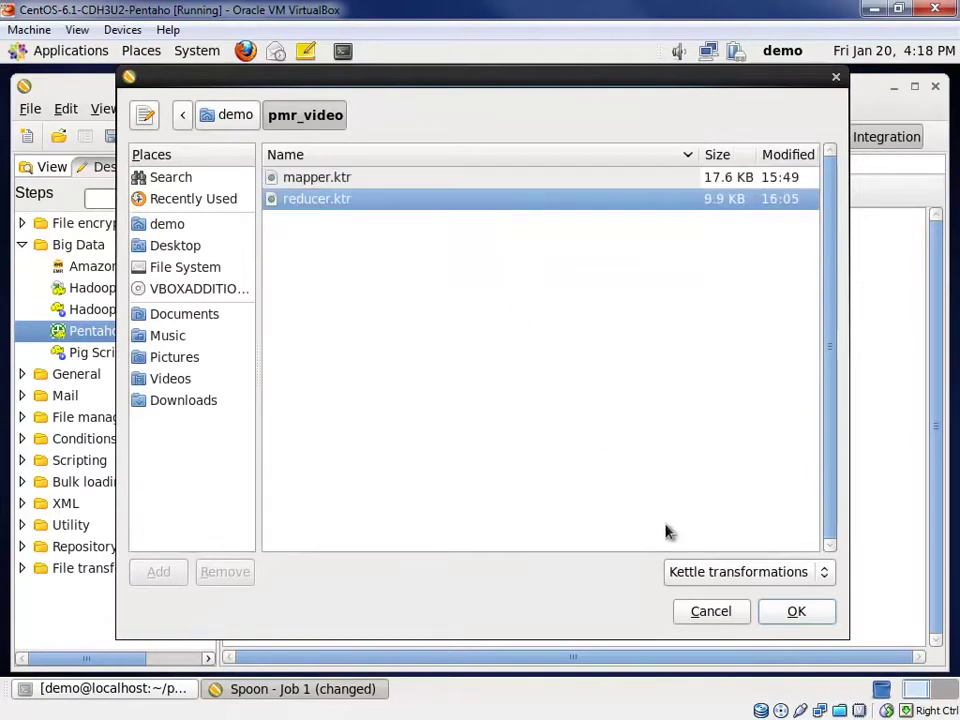
pyautogui.click(788, 612)
# Set the reducer input step name to Map/Reduce Input and the reducer output step name to Map/Reduce Output.
pyautogui.click(390, 304)
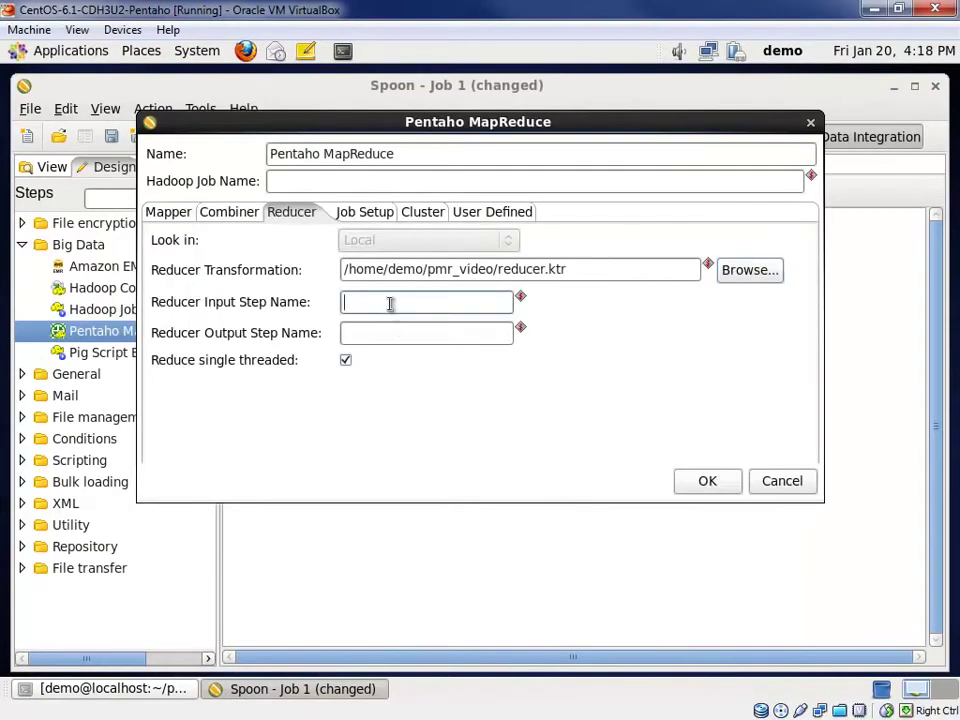
pyautogui.hotkey('ctrl', 'v')
pyautogui.click(389, 330)
pyautogui.hotkey('ctrl', 'v')
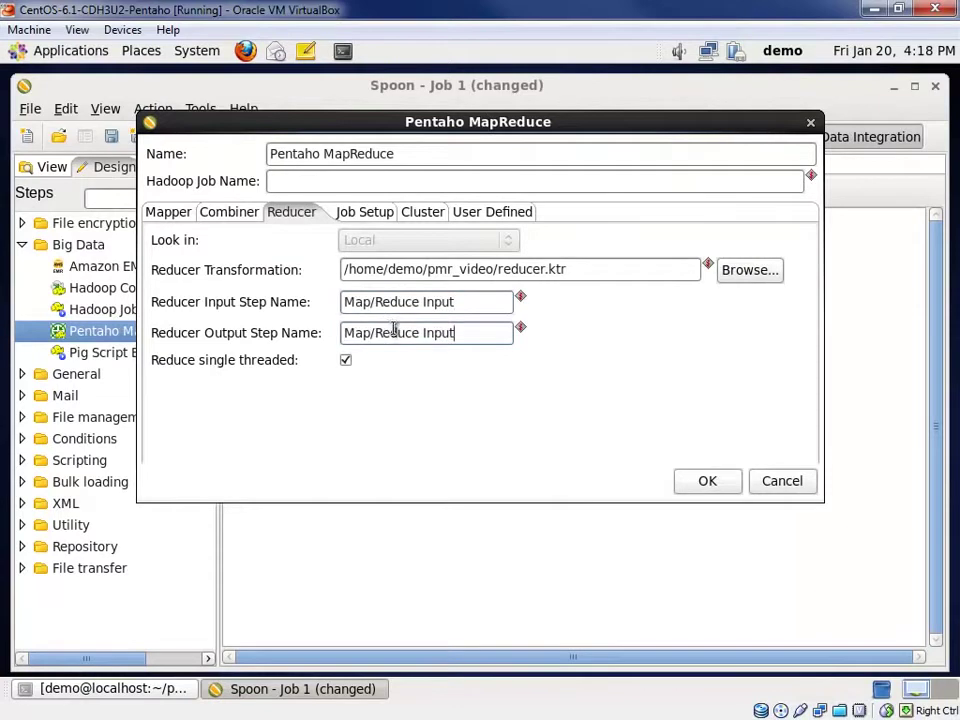
pyautogui.click(436, 332)
pyautogui.press('BackSpace')
pyautogui.press('BackSpace')
pyautogui.write('Out')
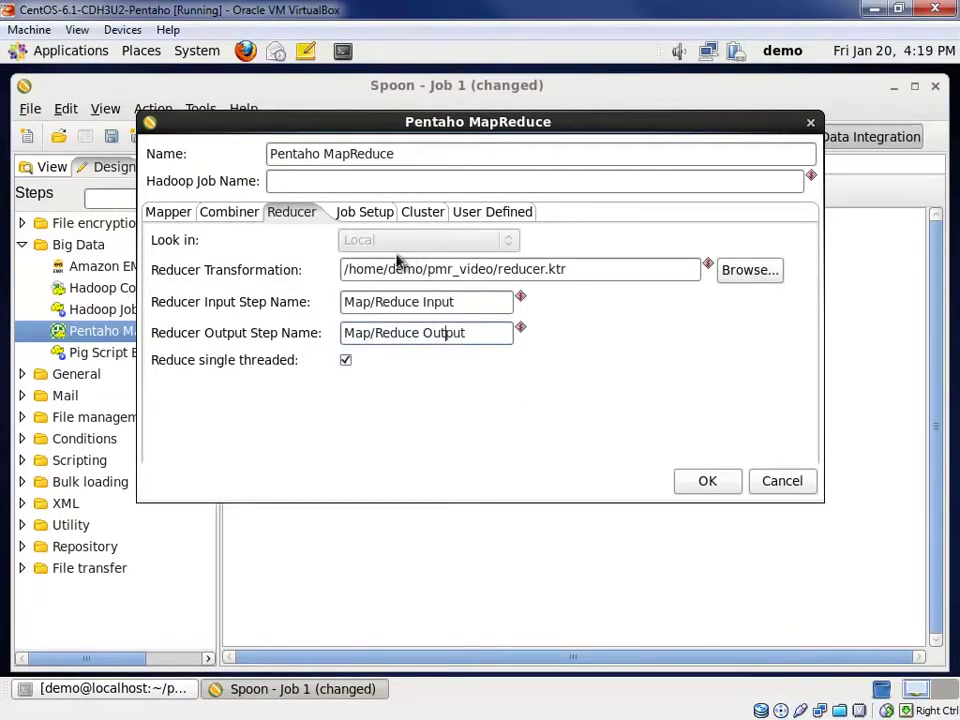
# In the job setup, suppress output of the reduce key and set the input path to /weblogs/parse_short.
pyautogui.click(366, 213)
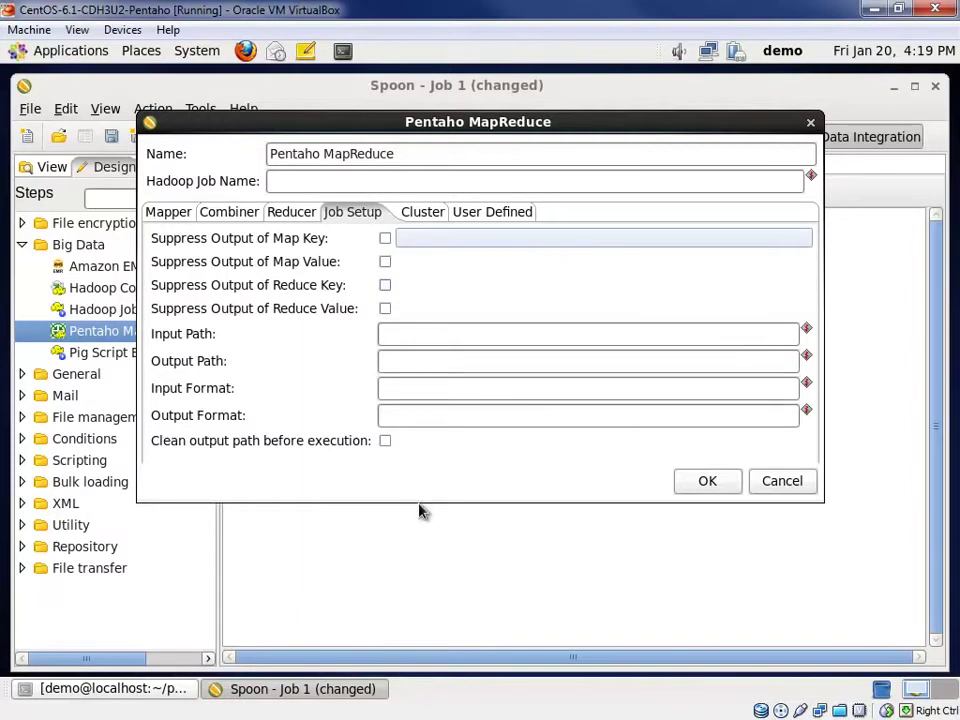
pyautogui.moveTo(421, 494); pyautogui.dragTo(424, 531)
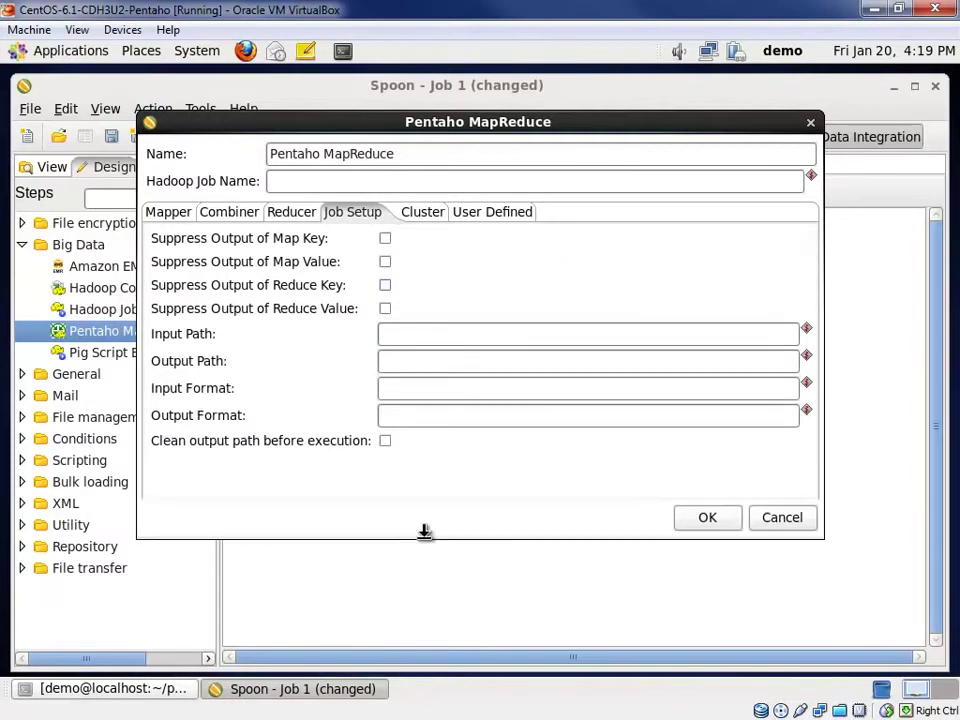
pyautogui.click(385, 286)
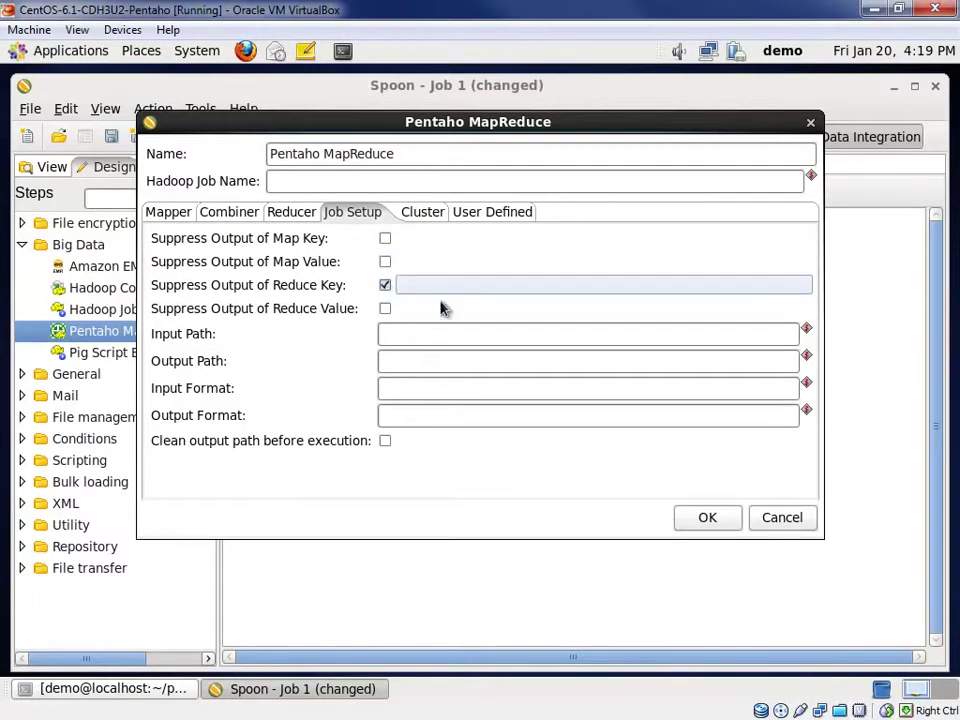
pyautogui.click(529, 333)
pyautogui.write('/weblogs/pasr')
pyautogui.press('BackSpace')
pyautogui.press('BackSpace')
pyautogui.write('s')
pyautogui.press('BackSpace')
pyautogui.write('rse_short')
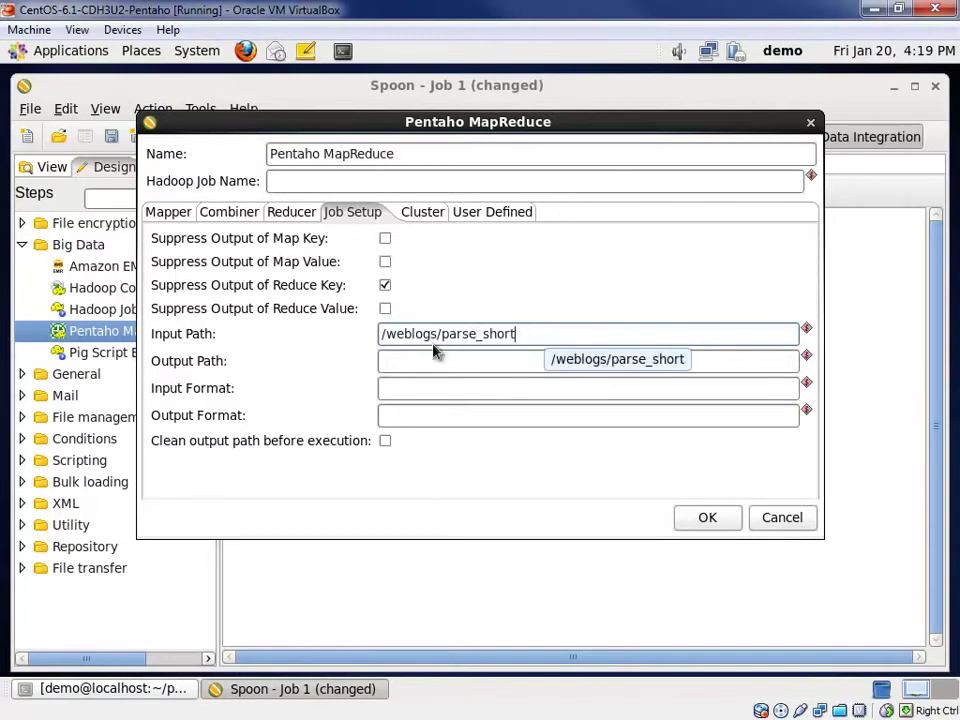
# Set the MapReduce job's output path to /weblogs/entries.
pyautogui.click(450, 362)
pyautogui.write('/webl')
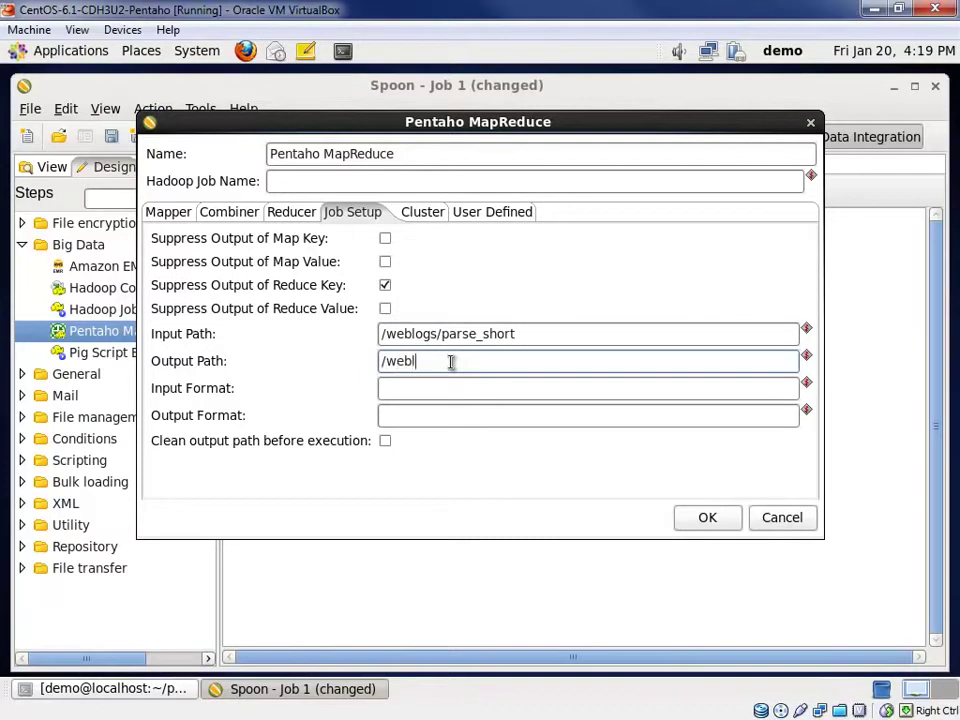
pyautogui.write('ogs/entris')
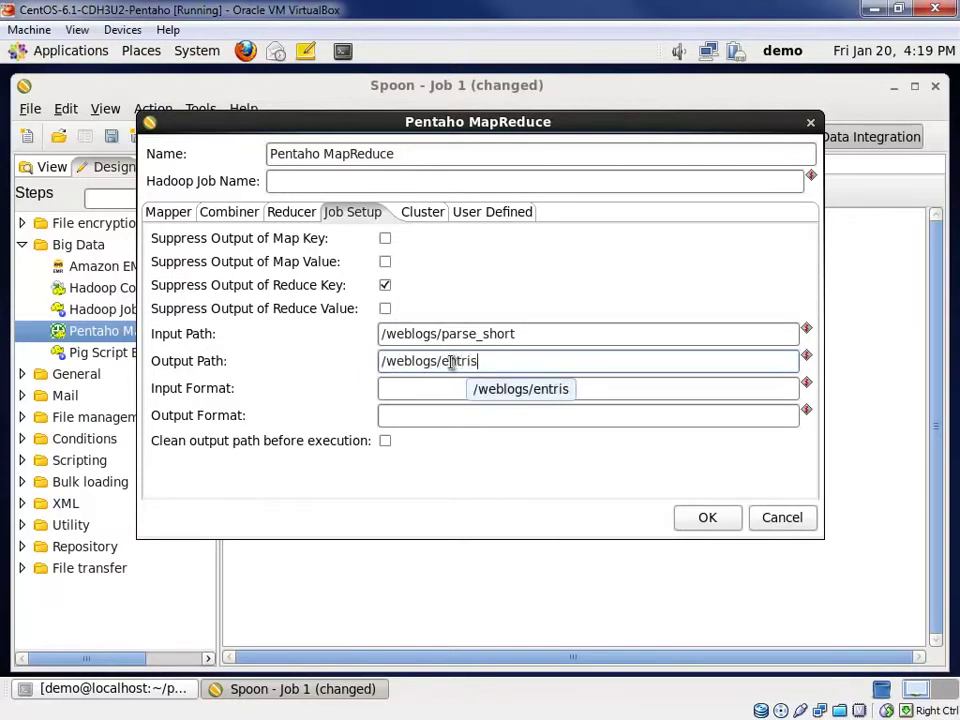
pyautogui.press('BackSpace')
pyautogui.write('es')
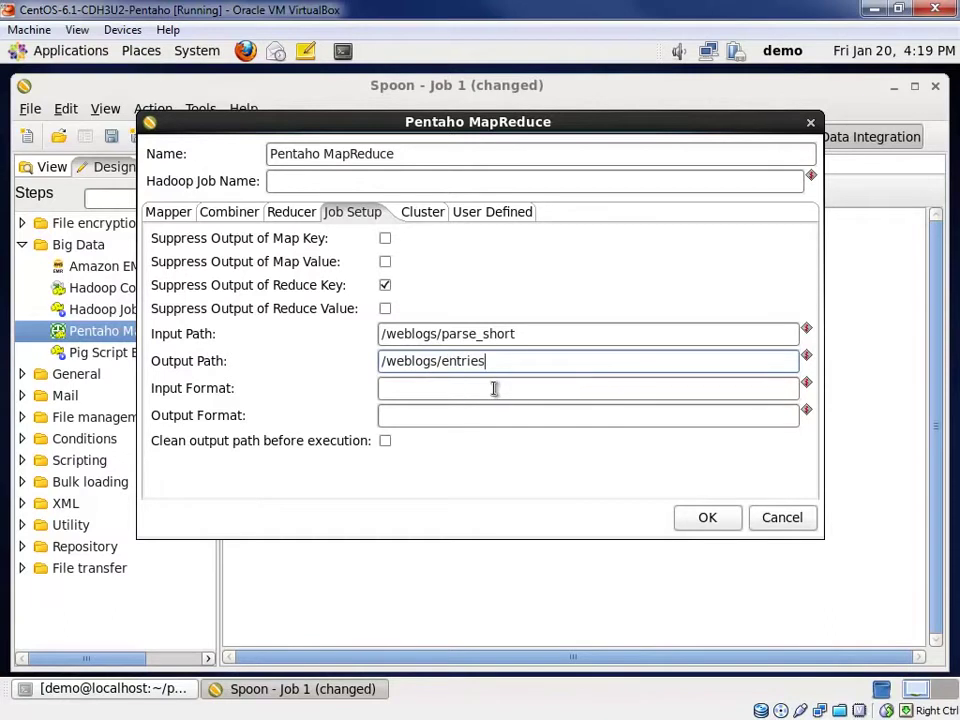
# Set the input format to org.apache.hadoop.mapred.TextInputFormat and copy that class name.
pyautogui.click(490, 390)
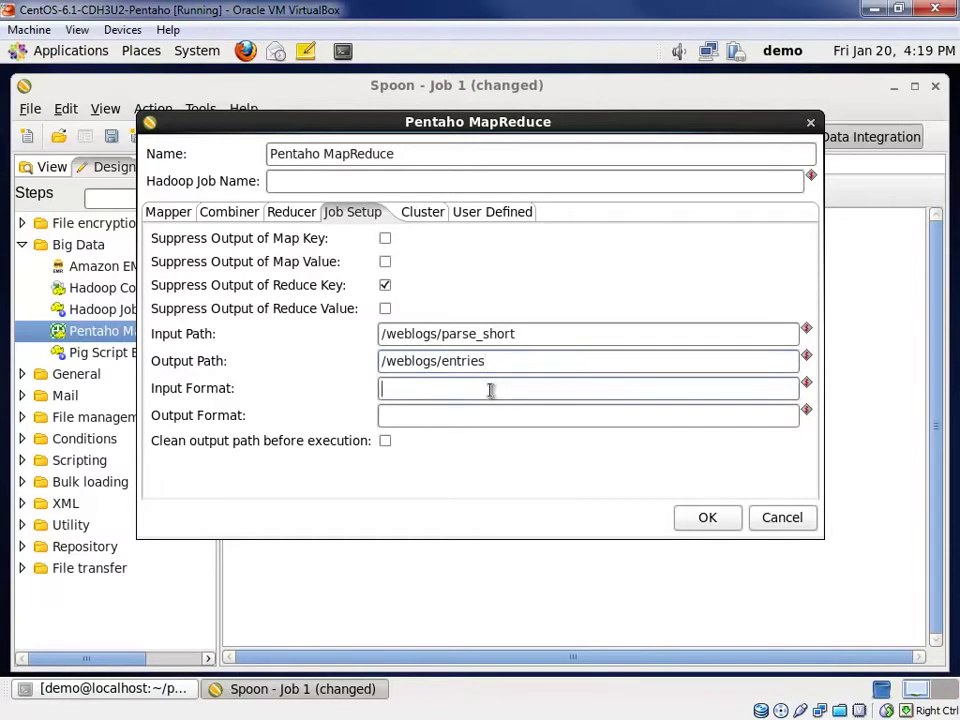
pyautogui.write('org.apache')
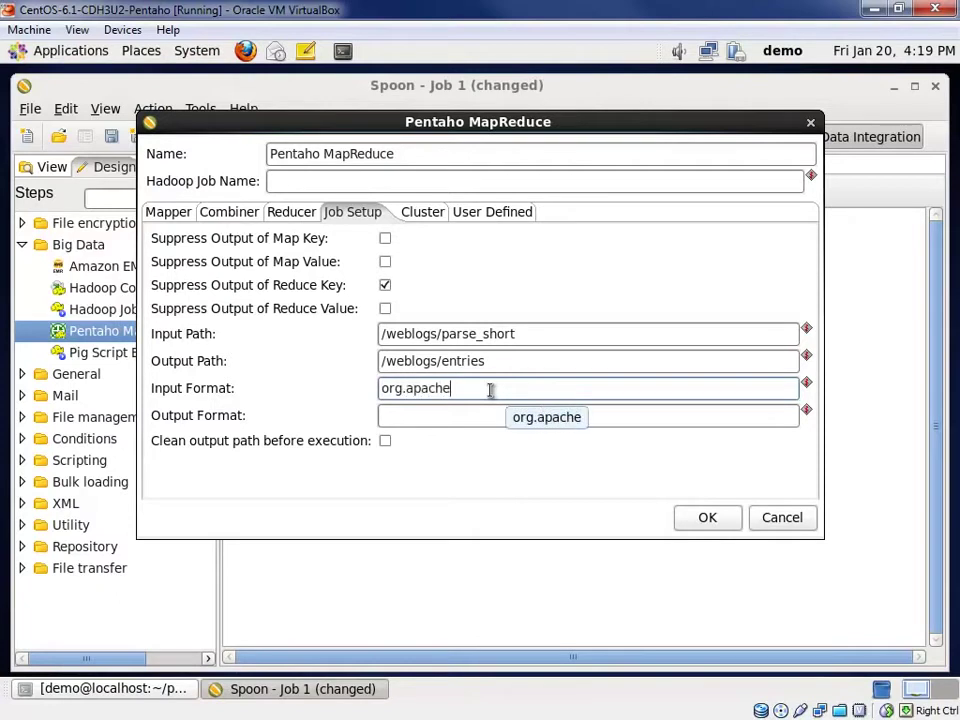
pyautogui.write('.hadoop.mapred.TextInputFormat')
pyautogui.moveTo(671, 386); pyautogui.dragTo(346, 377)
pyautogui.hotkey('ctrl', 'c')
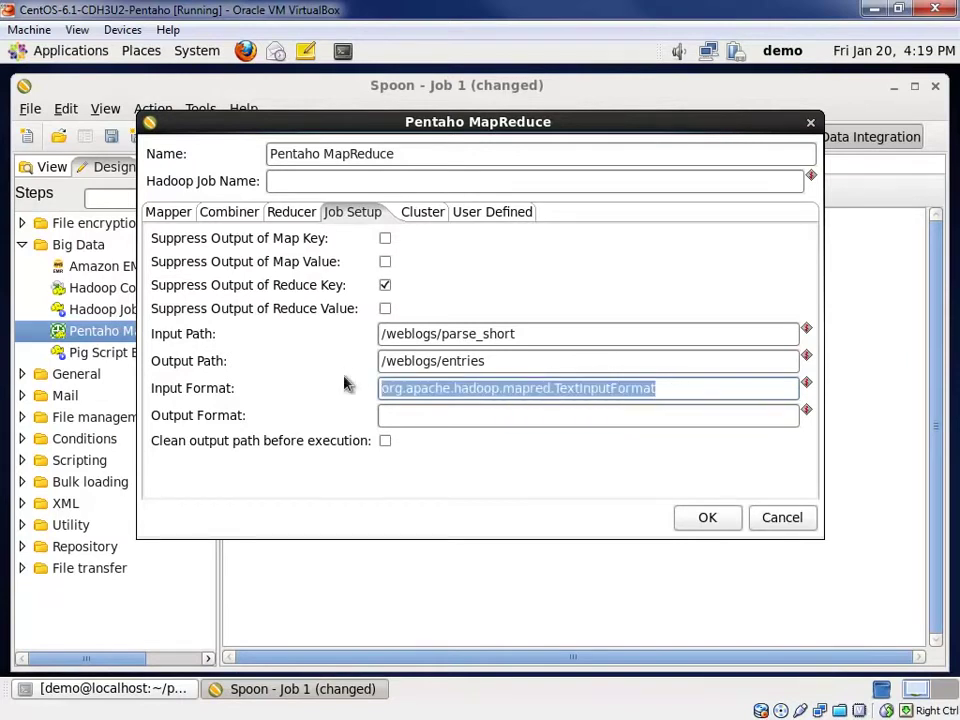
# Set the output format to org.apache.hadoop.mapred.TextOutputFormat and enable cleaning the output path before execution.
pyautogui.click(431, 413)
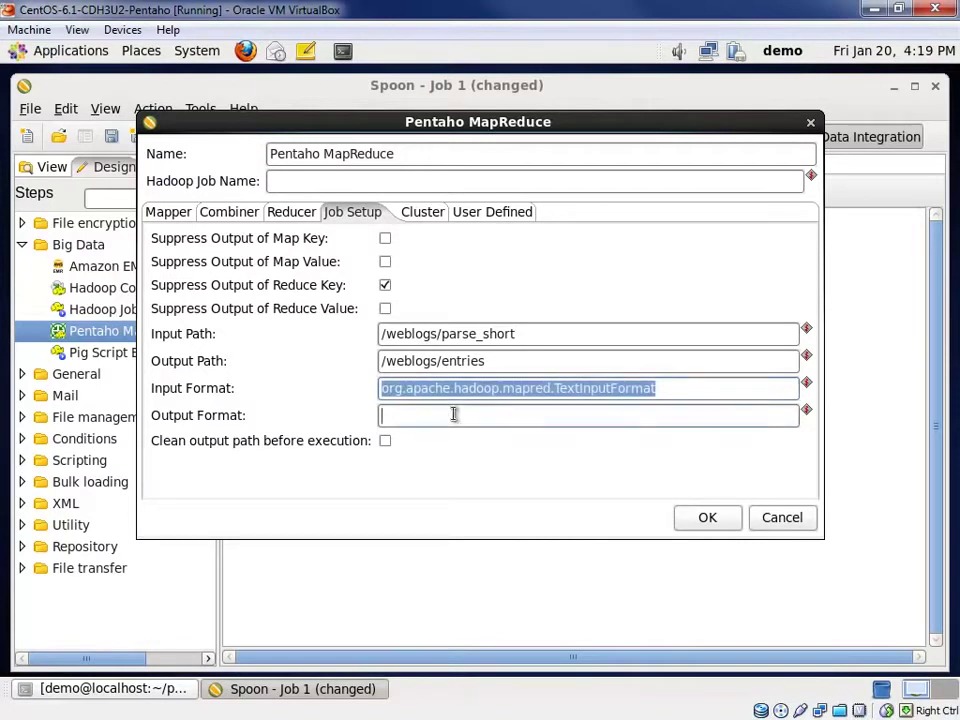
pyautogui.hotkey('ctrl', 'v')
pyautogui.click(591, 414)
pyautogui.press('BackSpace')
pyautogui.press('BackSpace')
pyautogui.press('BackSpace')
pyautogui.write('Outp')
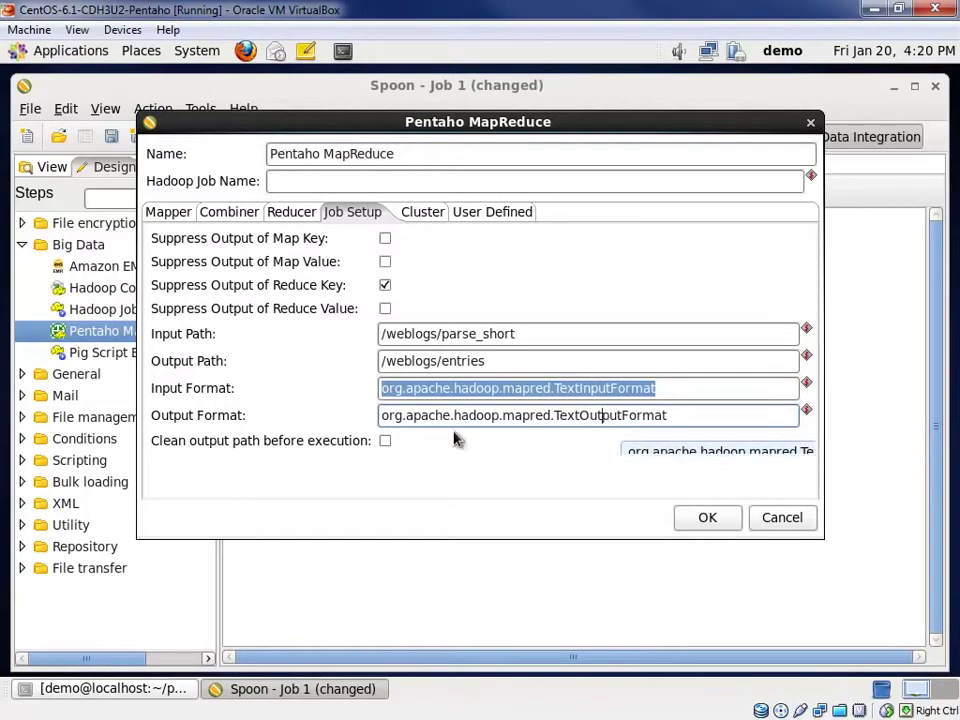
pyautogui.click(386, 441)
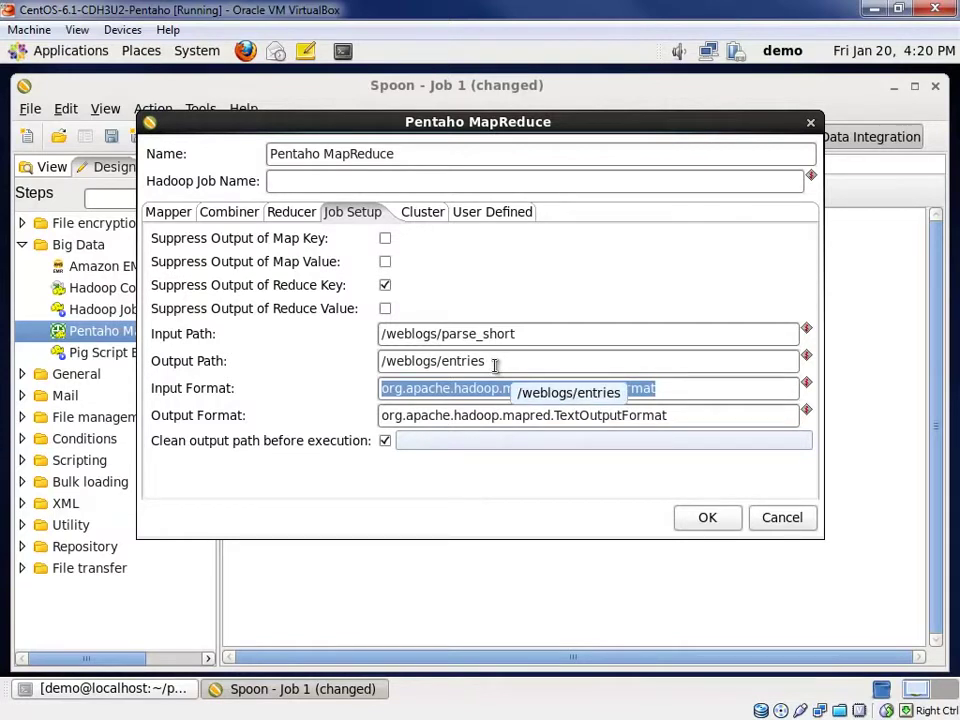
# In the cluster settings, choose the Cloudera Hadoop distribution and set the working directory to /tmp.
pyautogui.click(426, 216)
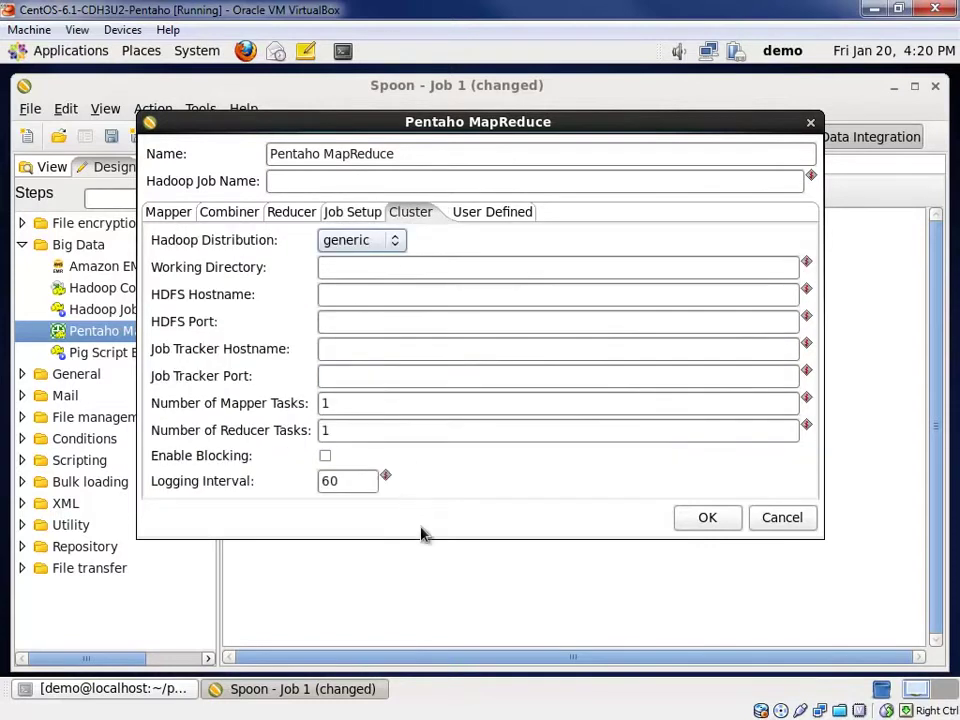
pyautogui.click(395, 244)
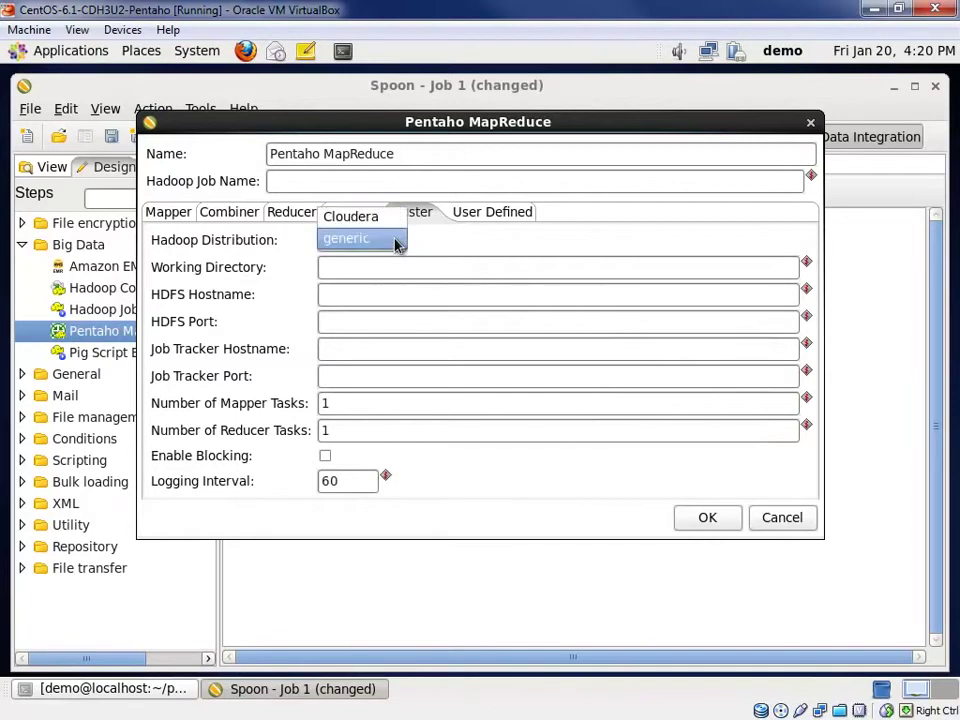
pyautogui.click(381, 216)
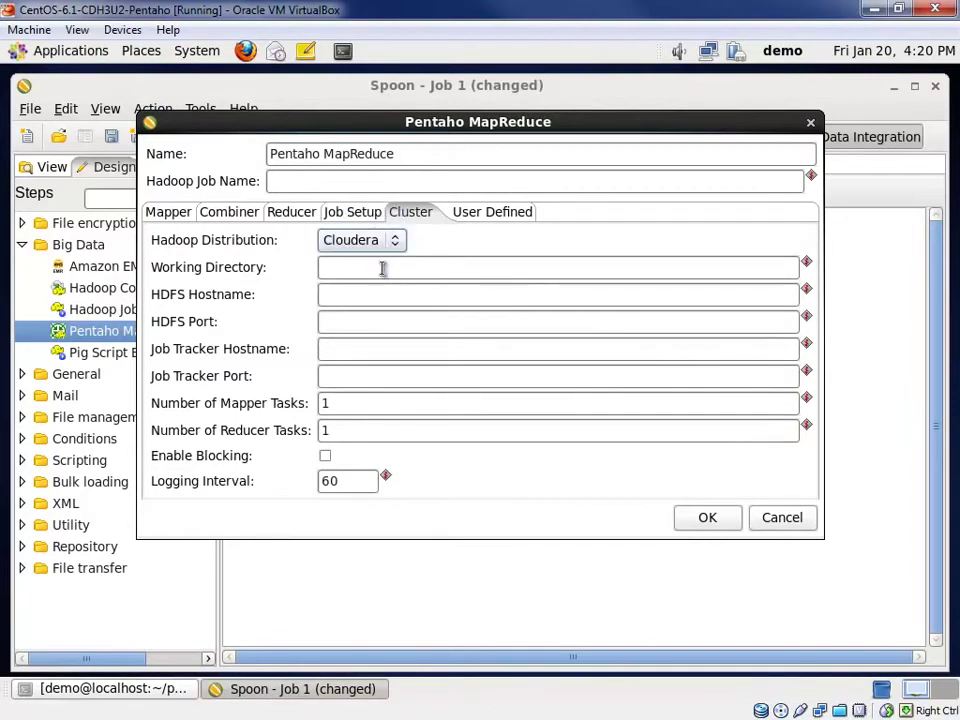
pyautogui.click(382, 268)
pyautogui.write('/tmp')
# Set the HDFS host to localhost with port 8020 and the job tracker host to localhost with port 8021.
pyautogui.click(363, 291)
pyautogui.write('localhost')
pyautogui.press('Tab')
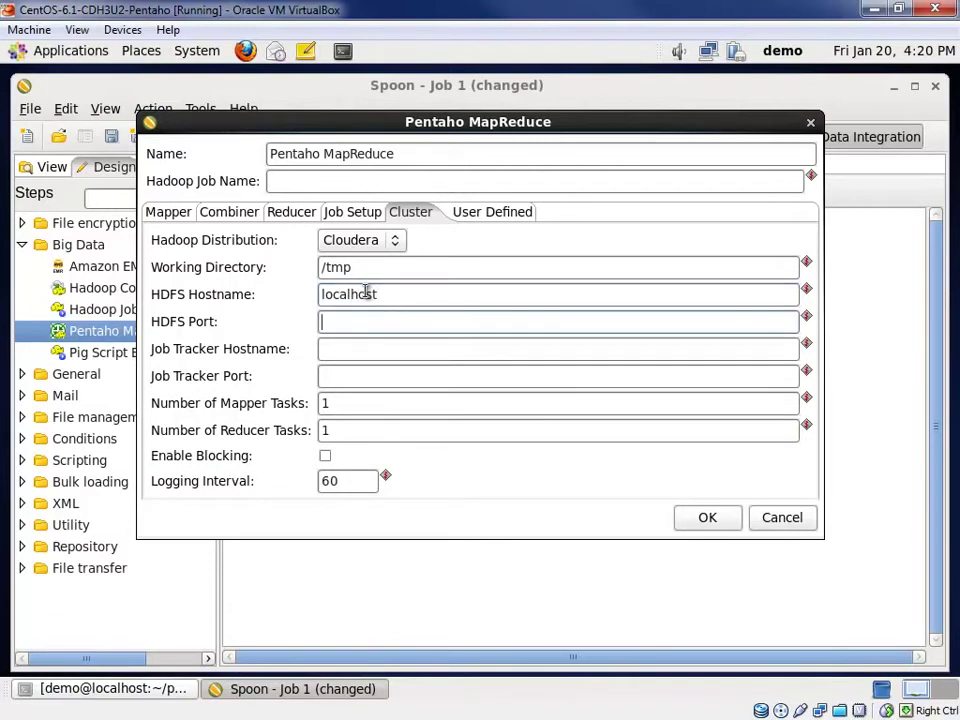
pyautogui.write('8020')
pyautogui.press('Tab')
pyautogui.write('localhost')
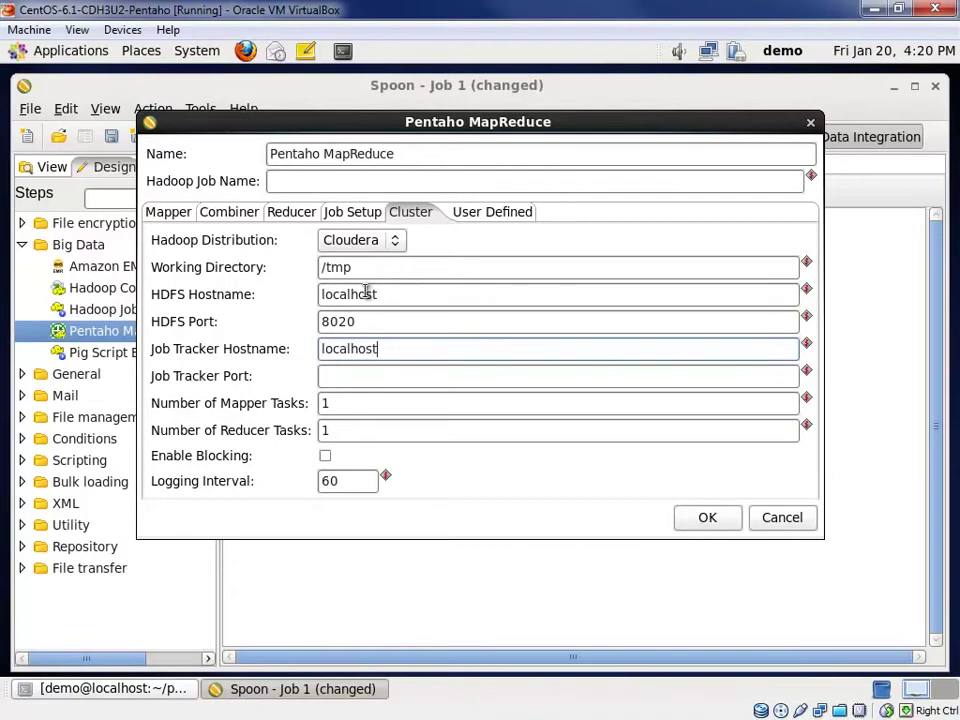
pyautogui.press('Tab')
pyautogui.write('8021')
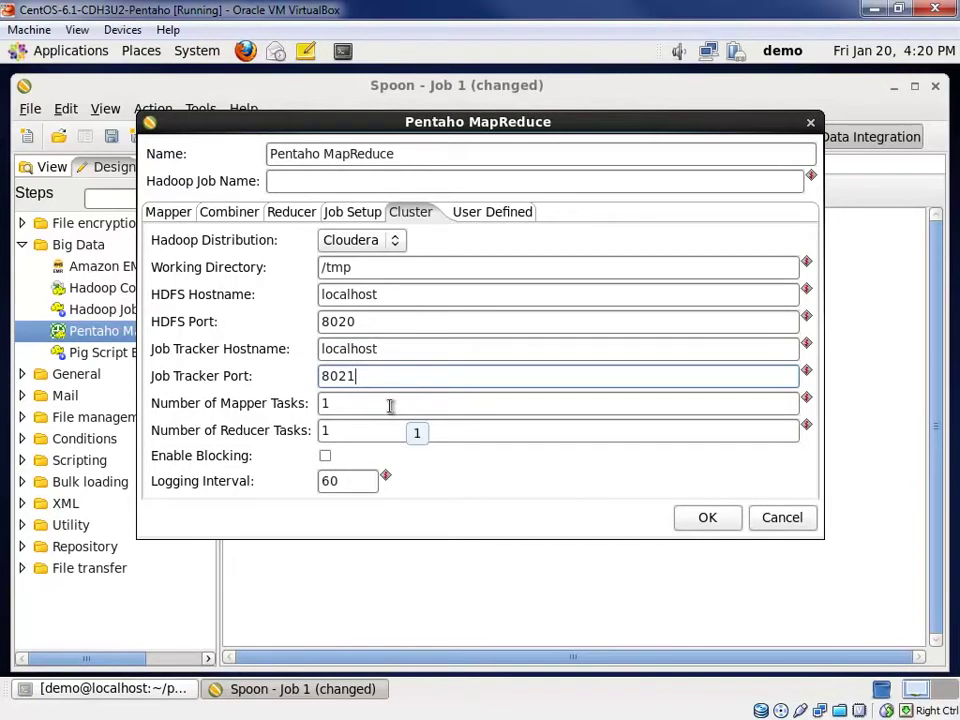
# Enable blocking for the MapReduce job and set the logging interval to 5.
pyautogui.click(325, 457)
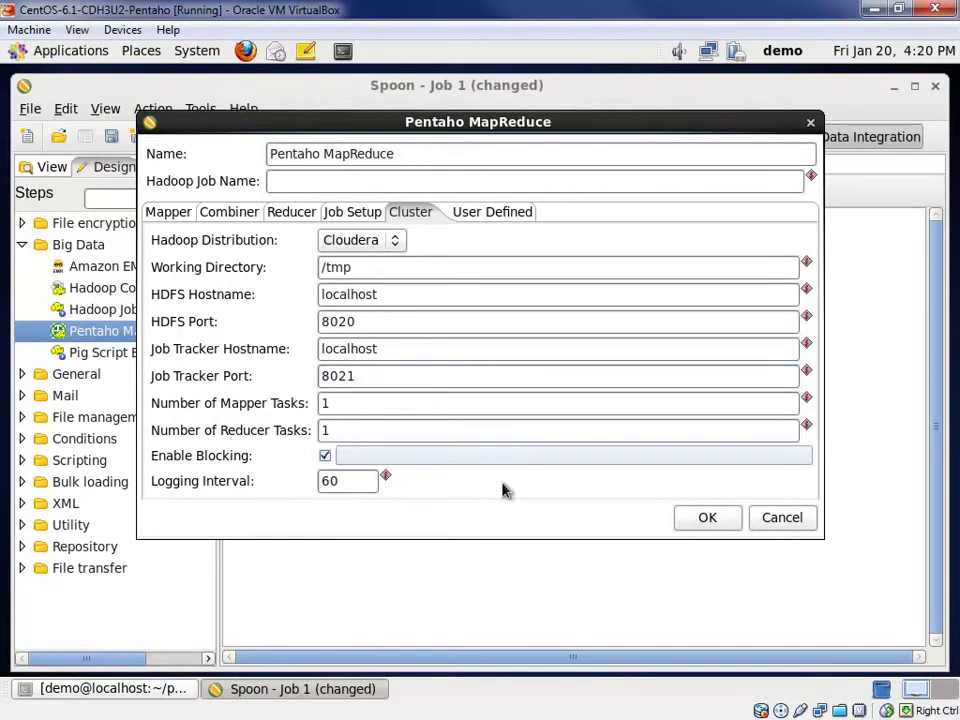
pyautogui.moveTo(360, 482); pyautogui.dragTo(321, 484)
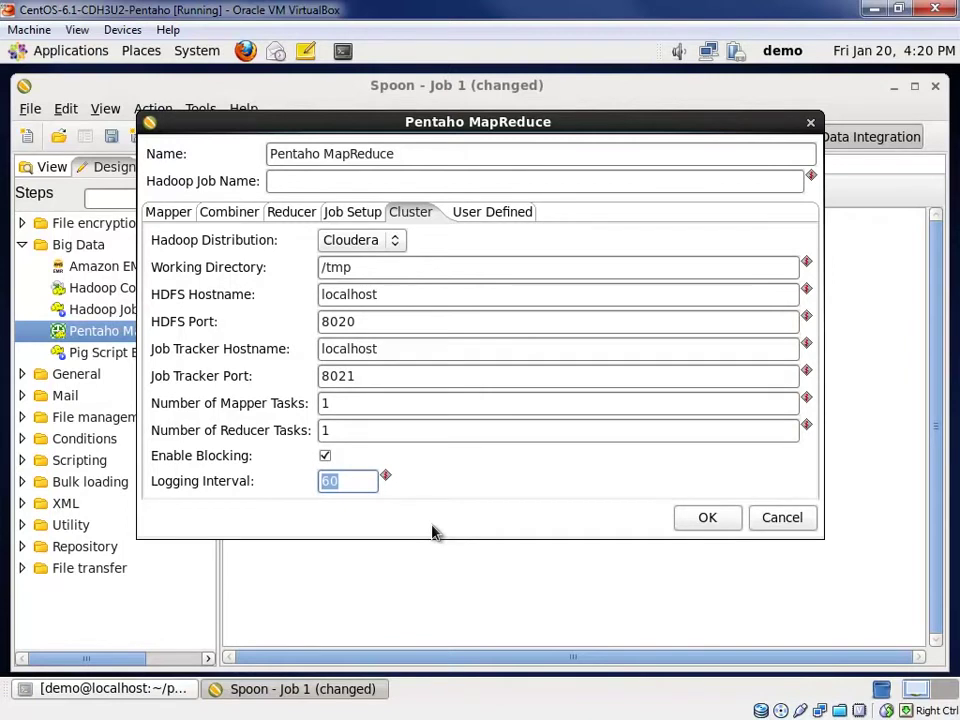
pyautogui.write('5')
# Name the Hadoop job demo and apply the Pentaho MapReduce entry's settings.
pyautogui.click(300, 181)
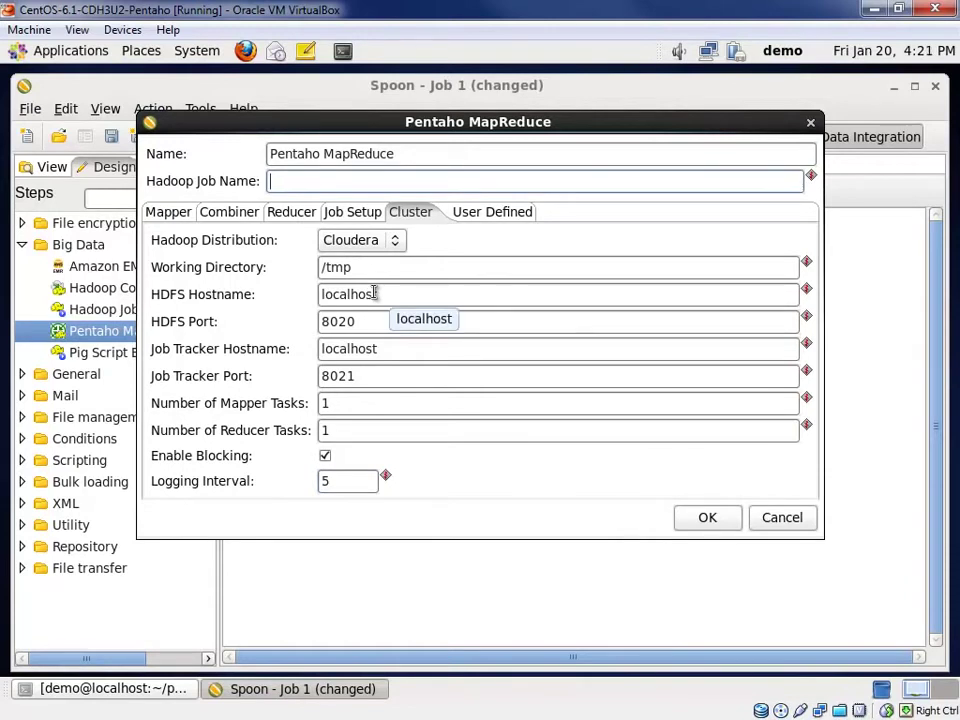
pyautogui.write('demo')
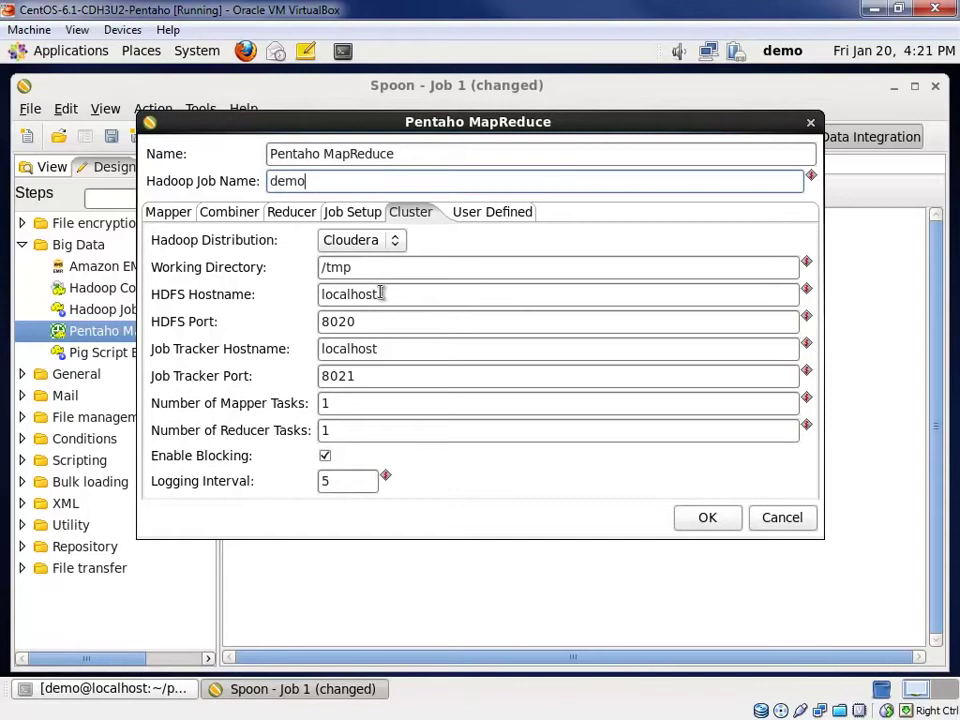
pyautogui.click(724, 519)
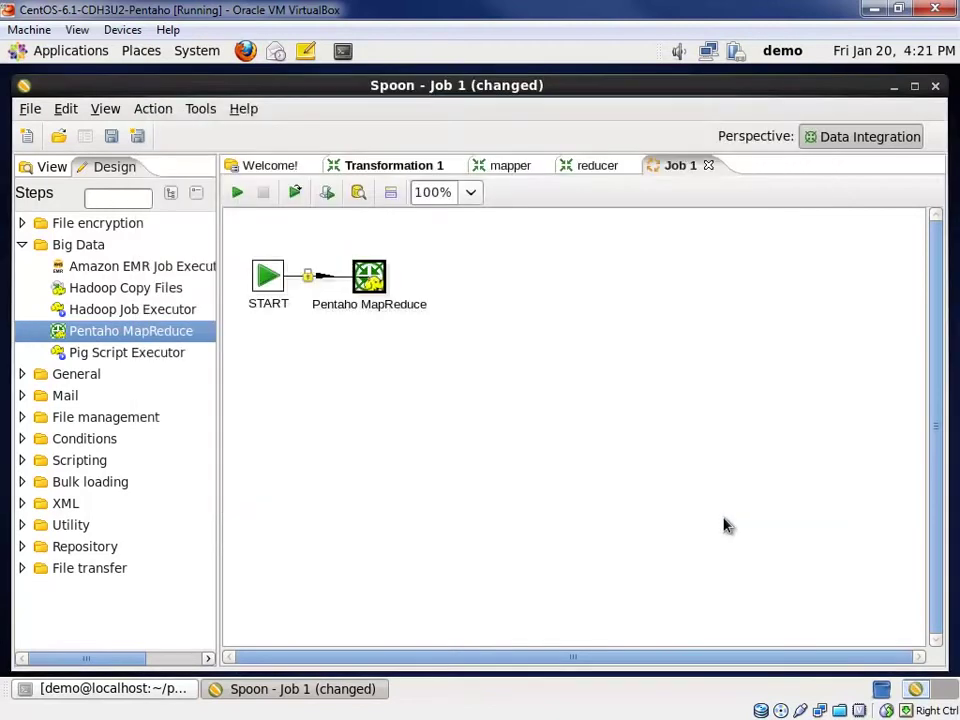
# Save the job as mr_job in the pmr_video folder.
pyautogui.click(112, 137)
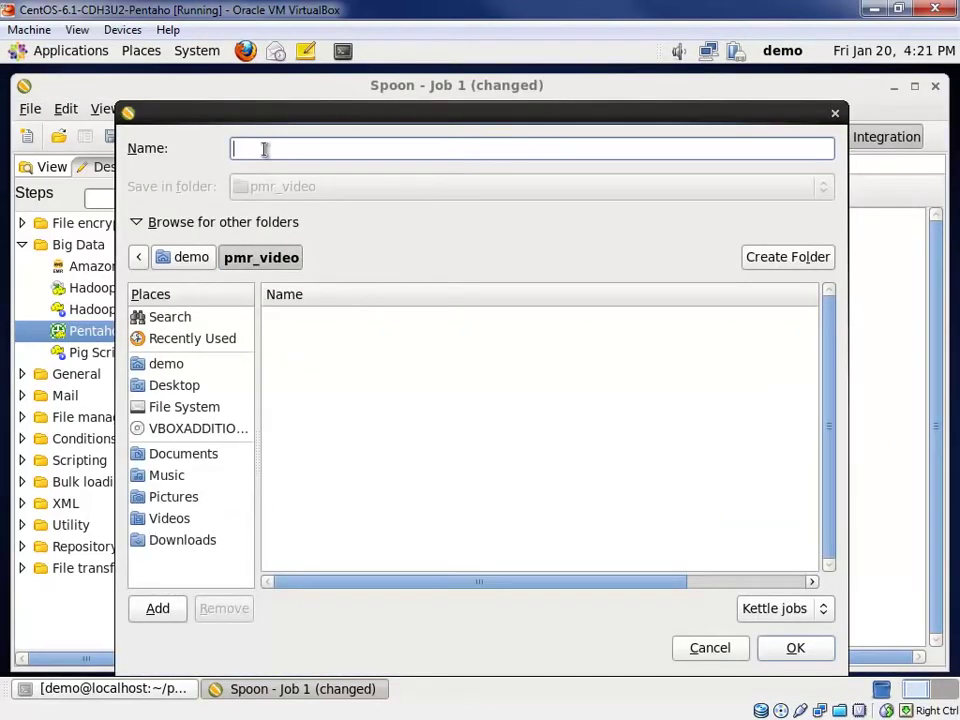
pyautogui.write('mr_jov')
pyautogui.press('BackSpace')
pyautogui.write('b')
pyautogui.click(775, 650)
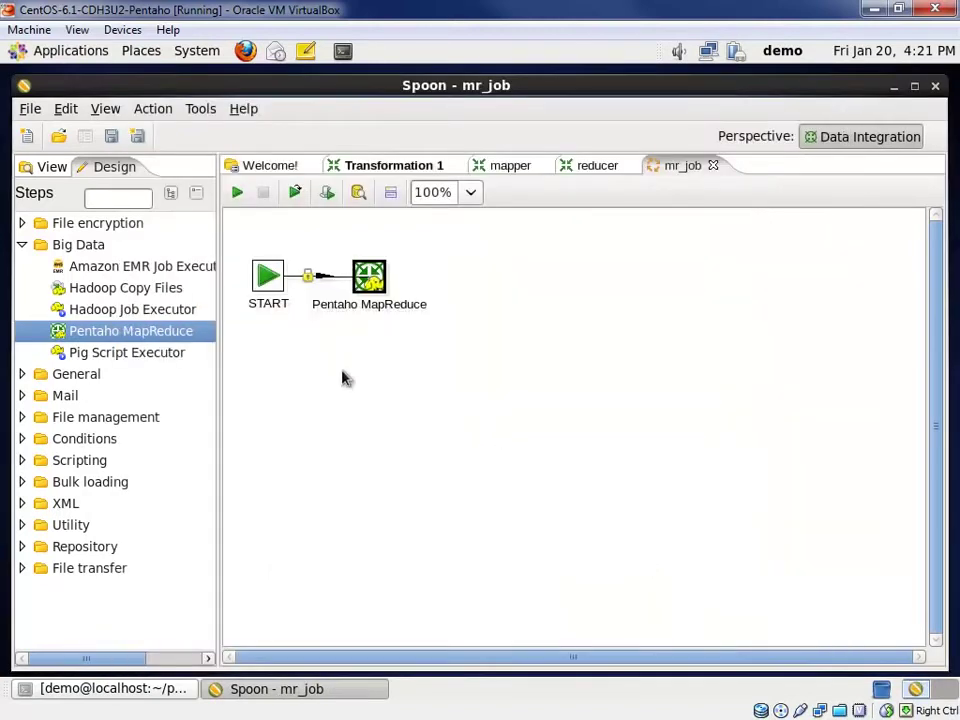
# Run mr_job with local execution and follow the mapper and reducer completion in the execution log.
pyautogui.click(237, 192)
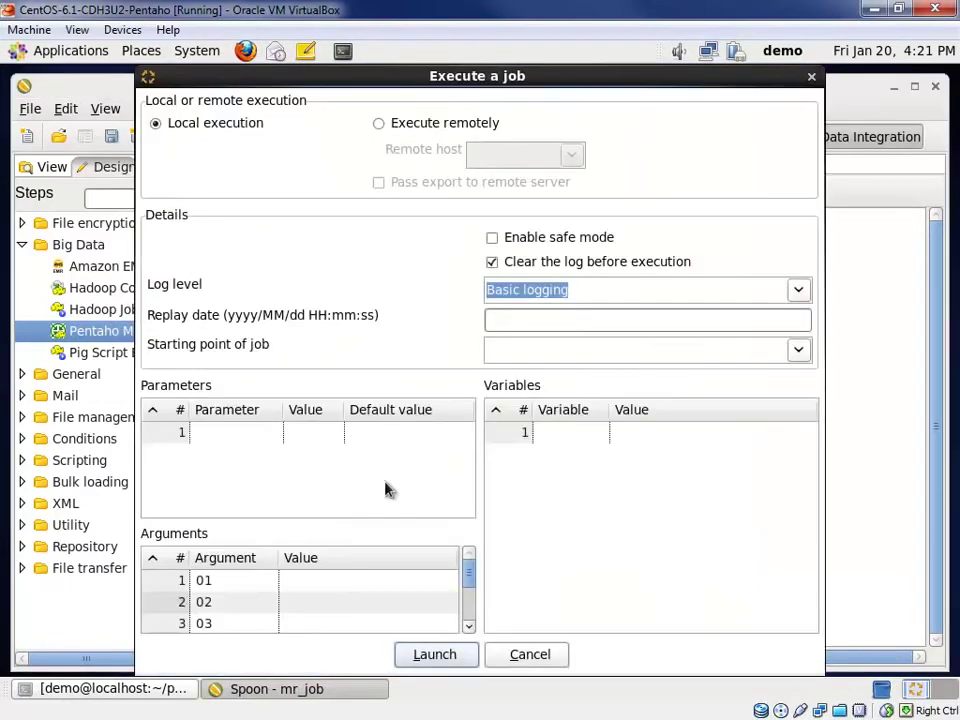
pyautogui.click(433, 653)
pyautogui.click(339, 519)
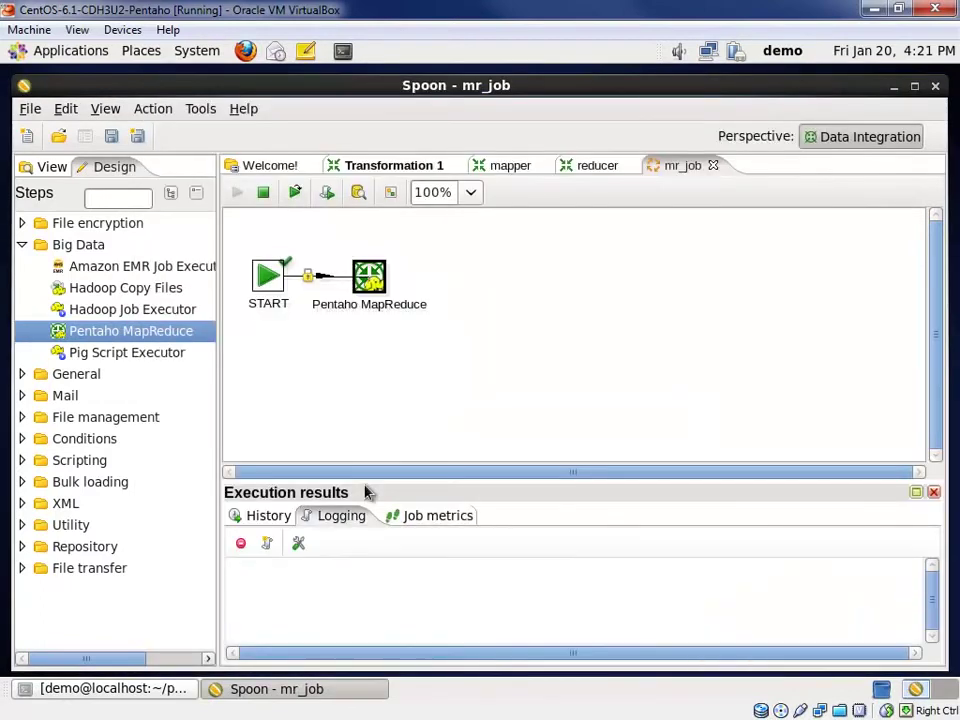
pyautogui.moveTo(356, 469); pyautogui.dragTo(356, 381)
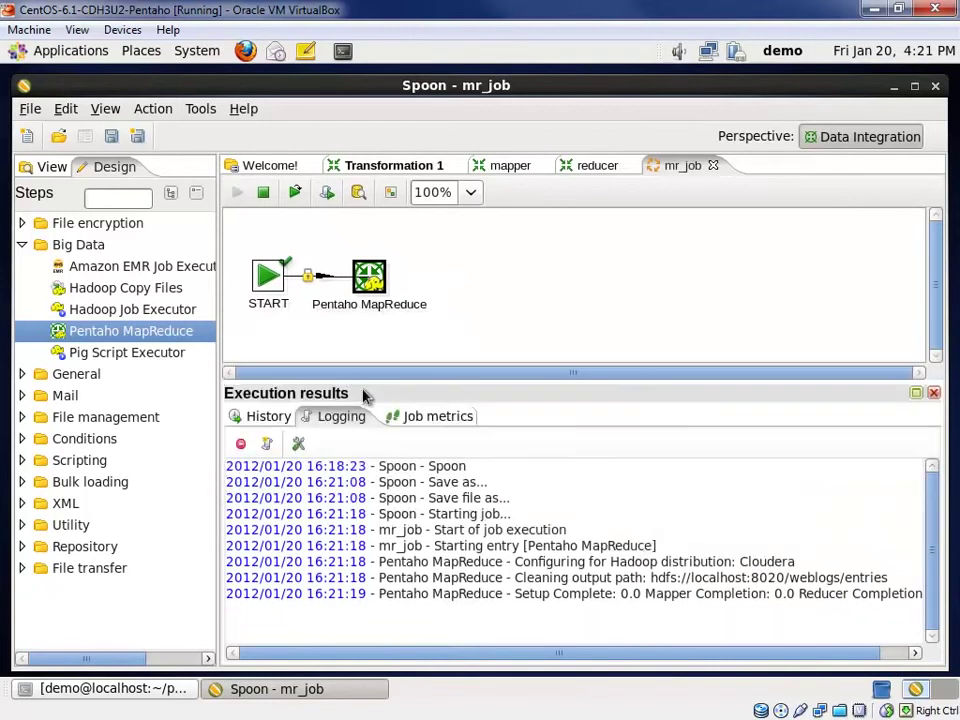
pyautogui.moveTo(821, 655); pyautogui.dragTo(848, 655)
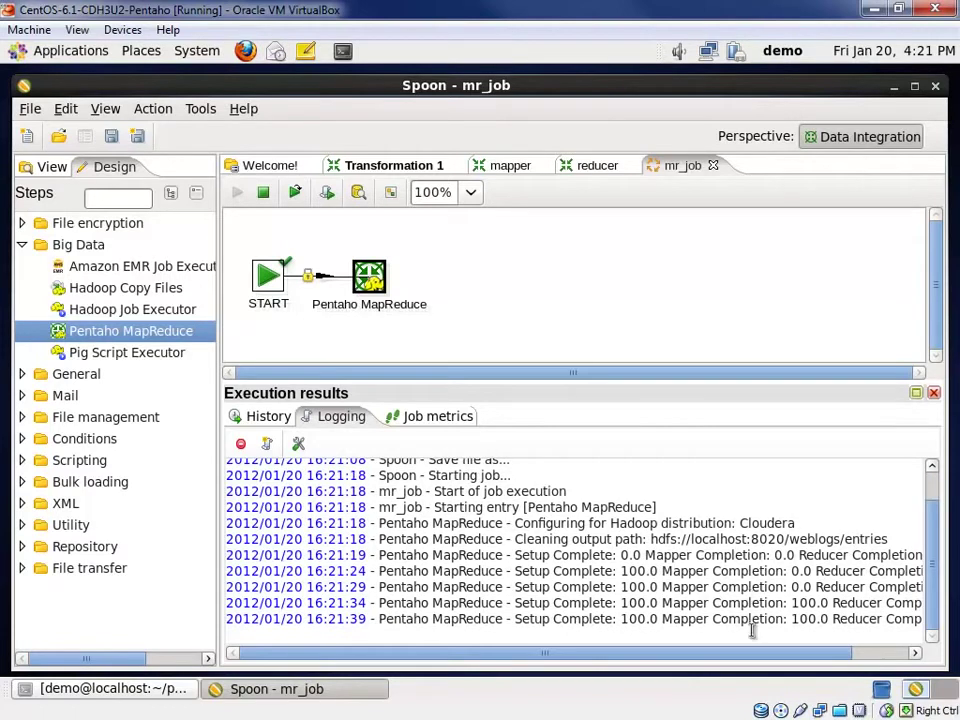
pyautogui.moveTo(754, 654); pyautogui.dragTo(874, 654)
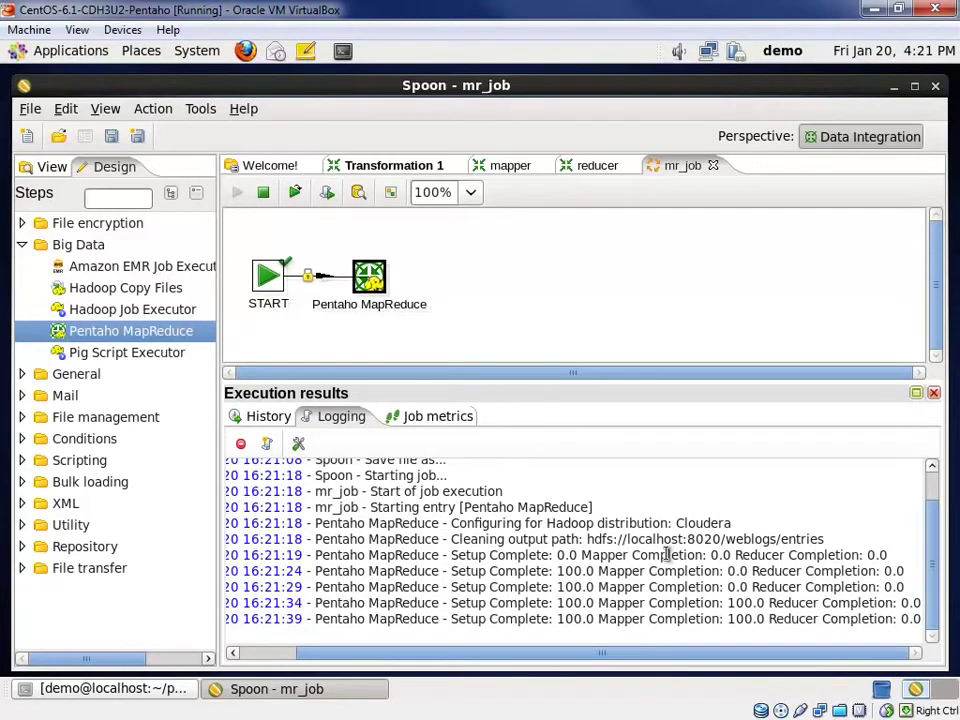
pyautogui.moveTo(783, 653); pyautogui.dragTo(915, 656)
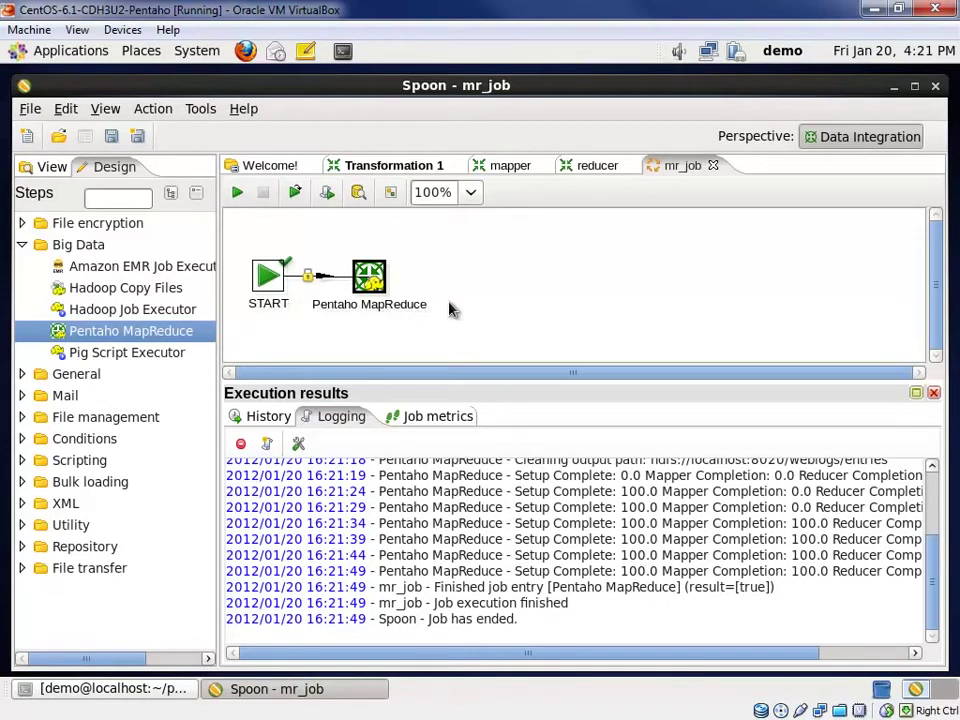
# Add a second Hadoop File Input step to Transformation 1, below the existing one.
pyautogui.click(400, 172)
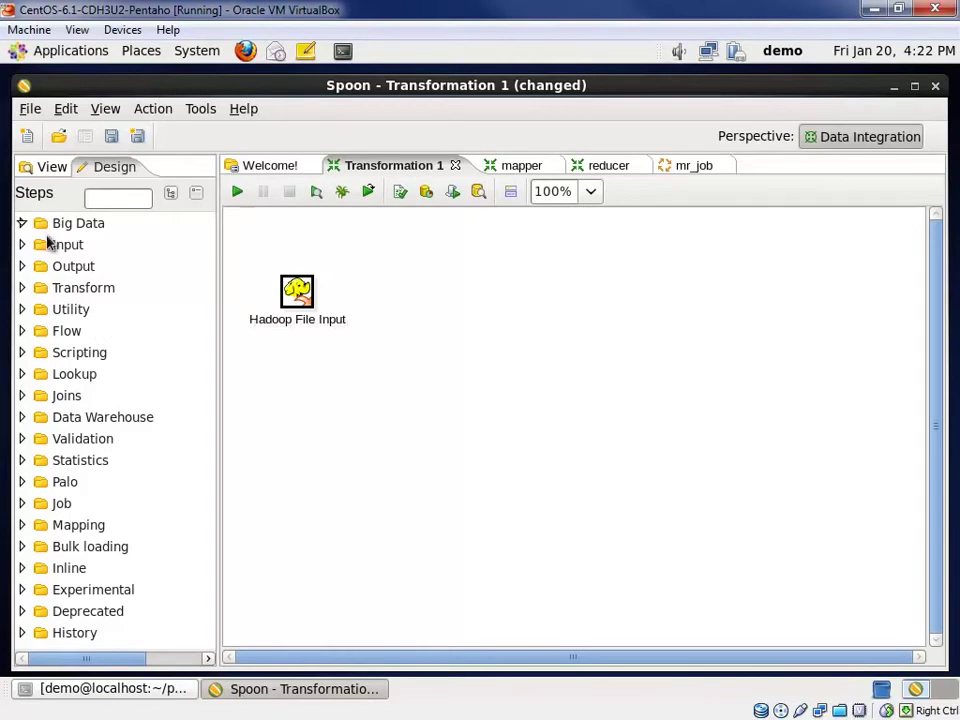
pyautogui.click(76, 225)
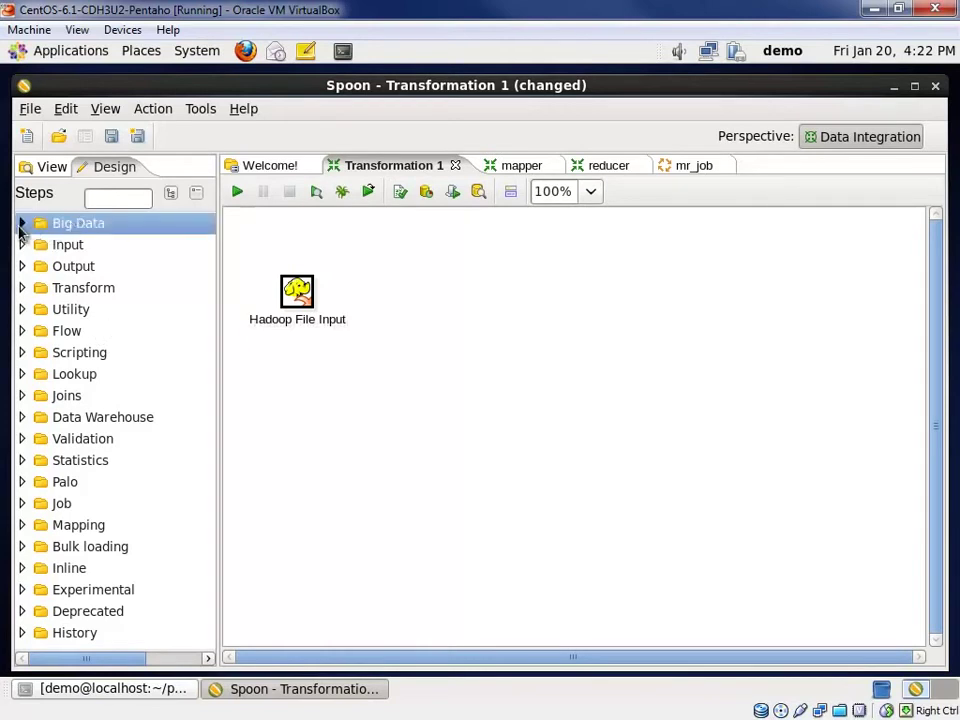
pyautogui.click(22, 223)
pyautogui.moveTo(127, 289); pyautogui.dragTo(357, 416)
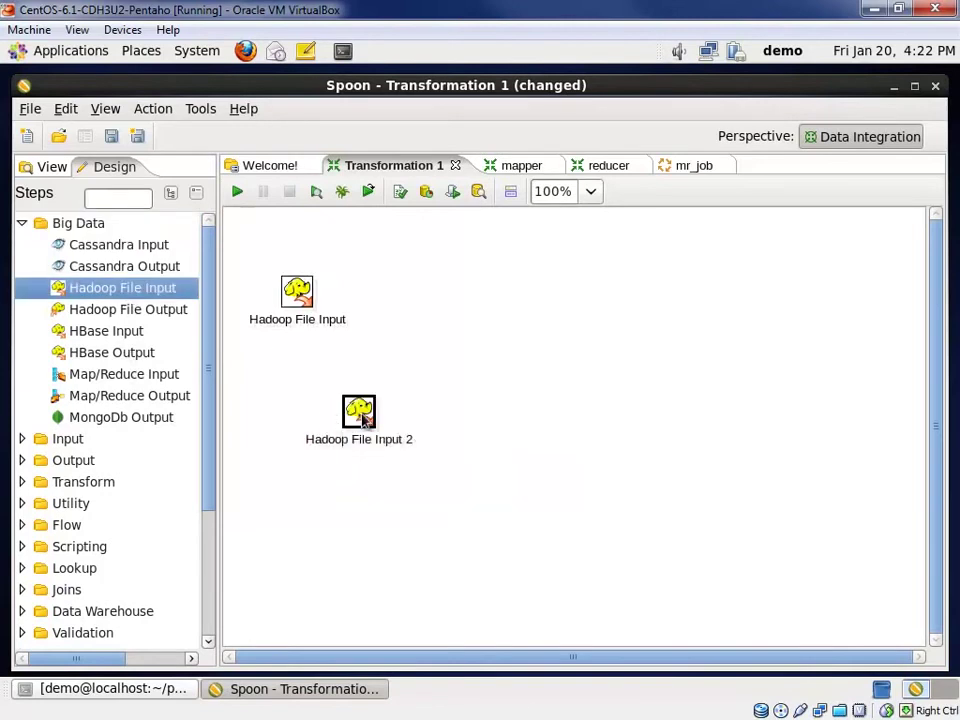
# In the new Hadoop File Input, connect to HDFS on localhost and add the /weblogs/entries directory to the selected files.
pyautogui.doubleClick(358, 410)
pyautogui.click(932, 166)
pyautogui.click(622, 236)
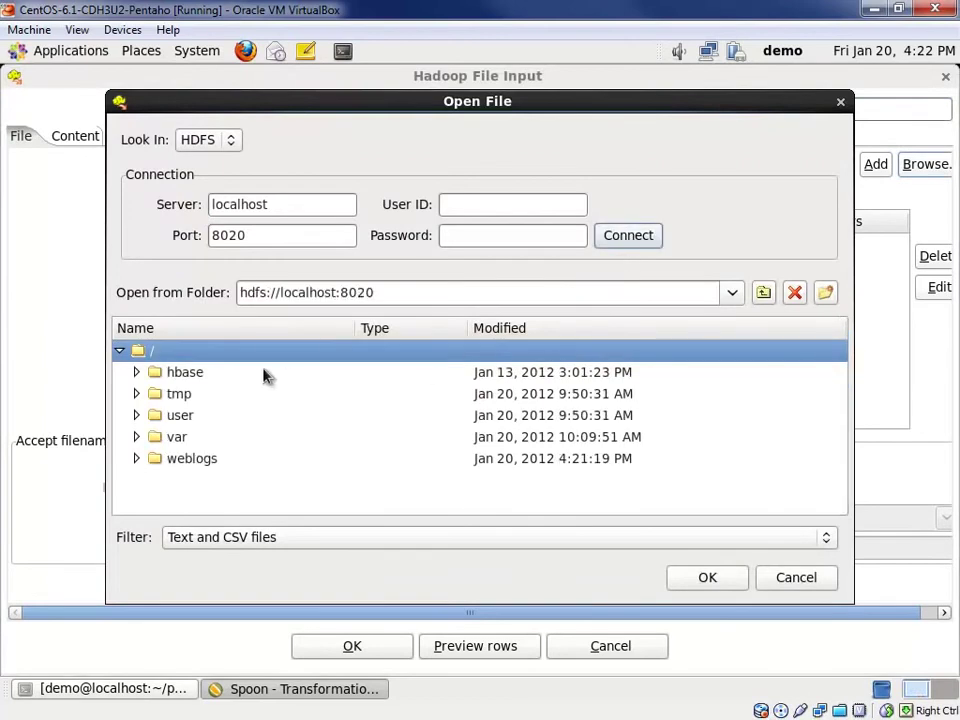
pyautogui.click(146, 458)
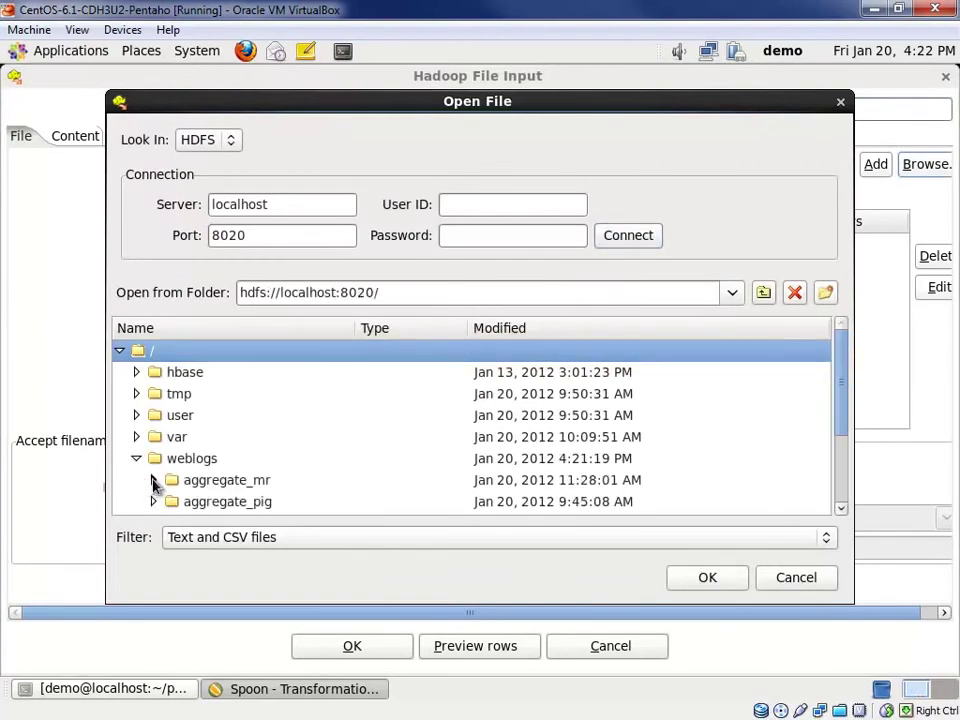
pyautogui.scroll(-2, 155, 478)
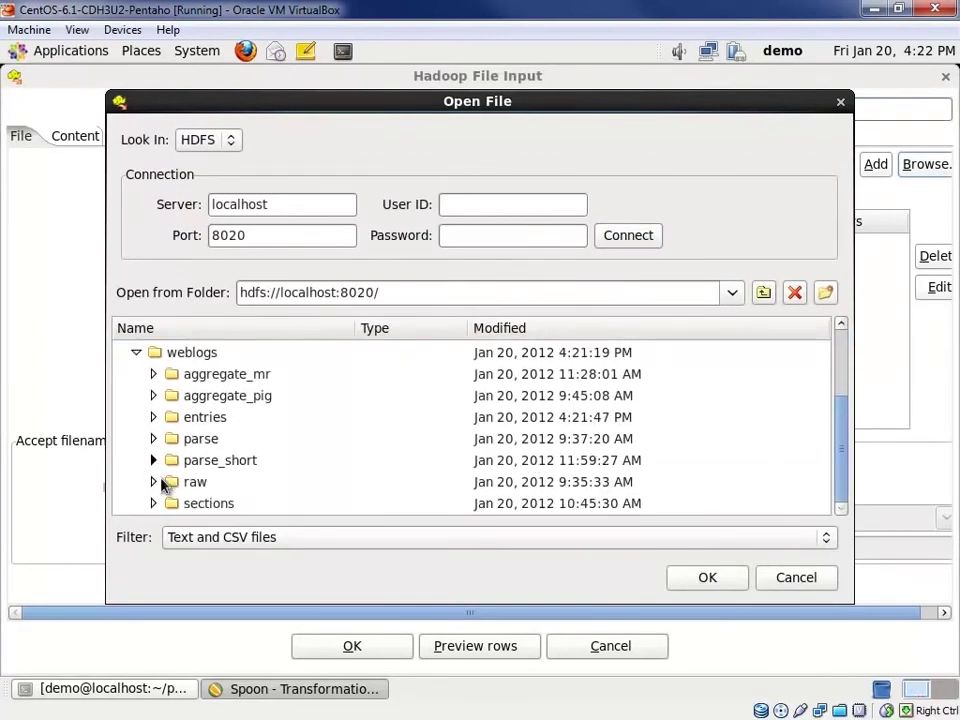
pyautogui.click(155, 418)
pyautogui.doubleClick(193, 421)
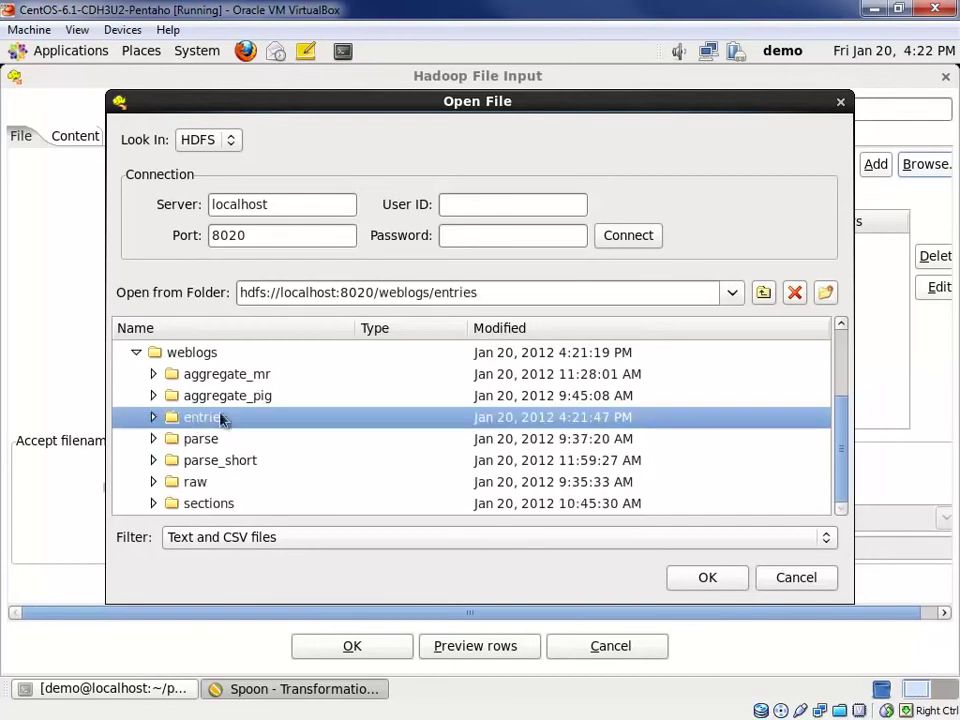
pyautogui.click(718, 580)
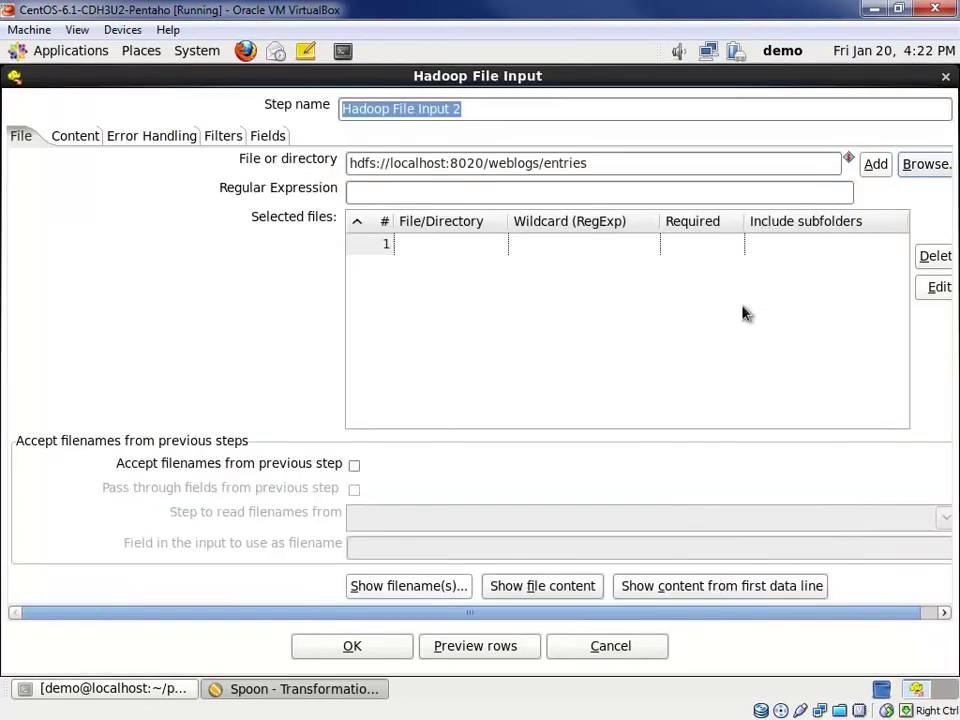
pyautogui.click(876, 166)
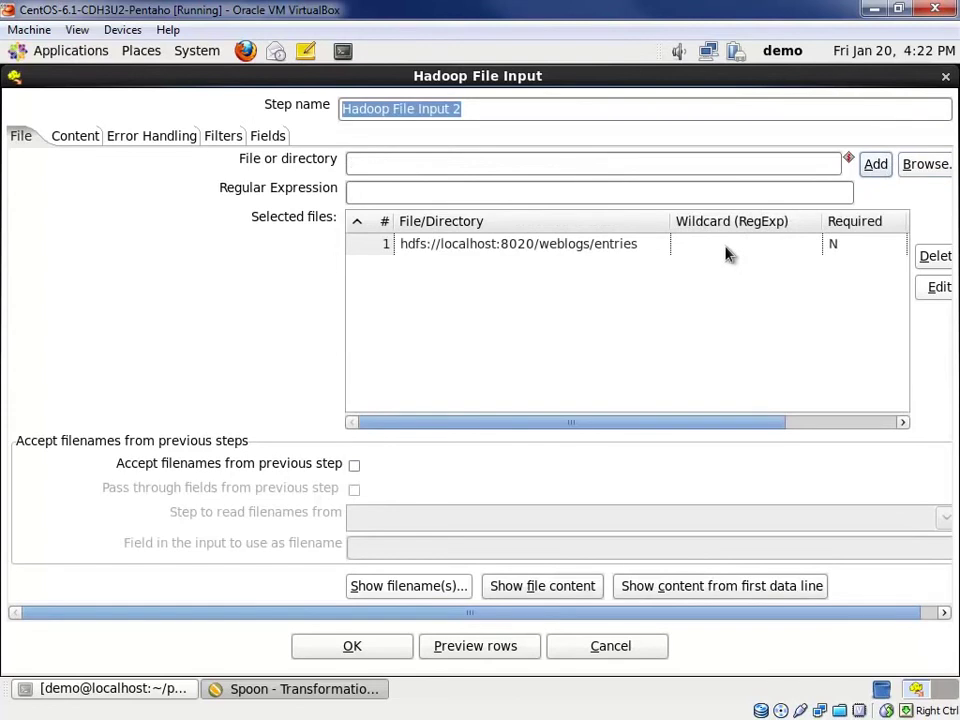
# Set the entries directory's wildcard to part.* and check which file names it matches.
pyautogui.click(727, 246)
pyautogui.write('part')
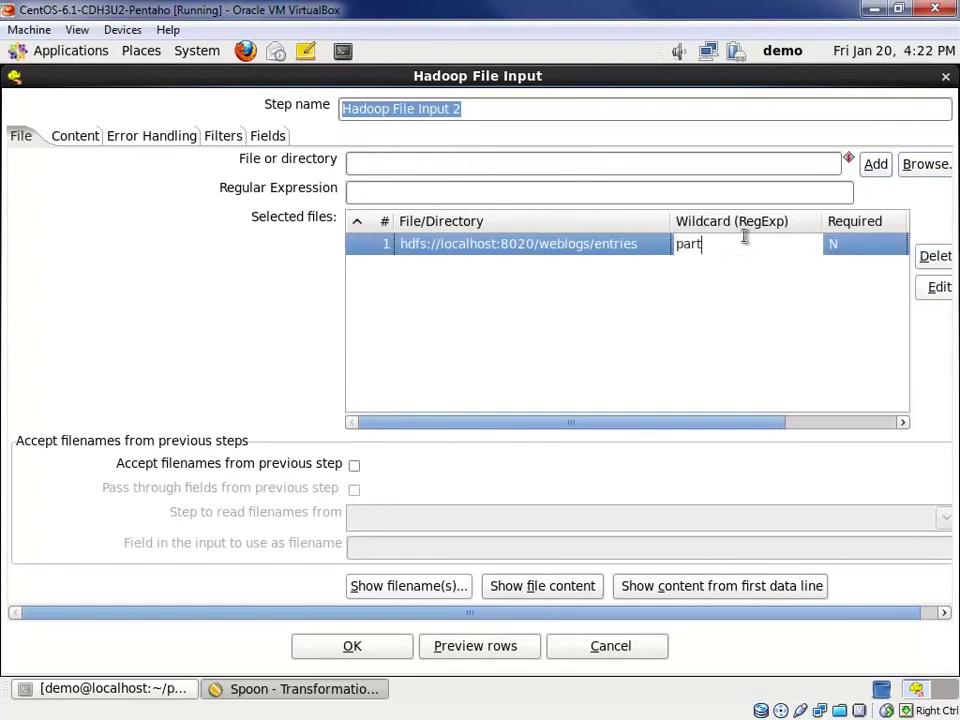
pyautogui.write('.*')
pyautogui.press('Return')
pyautogui.click(440, 580)
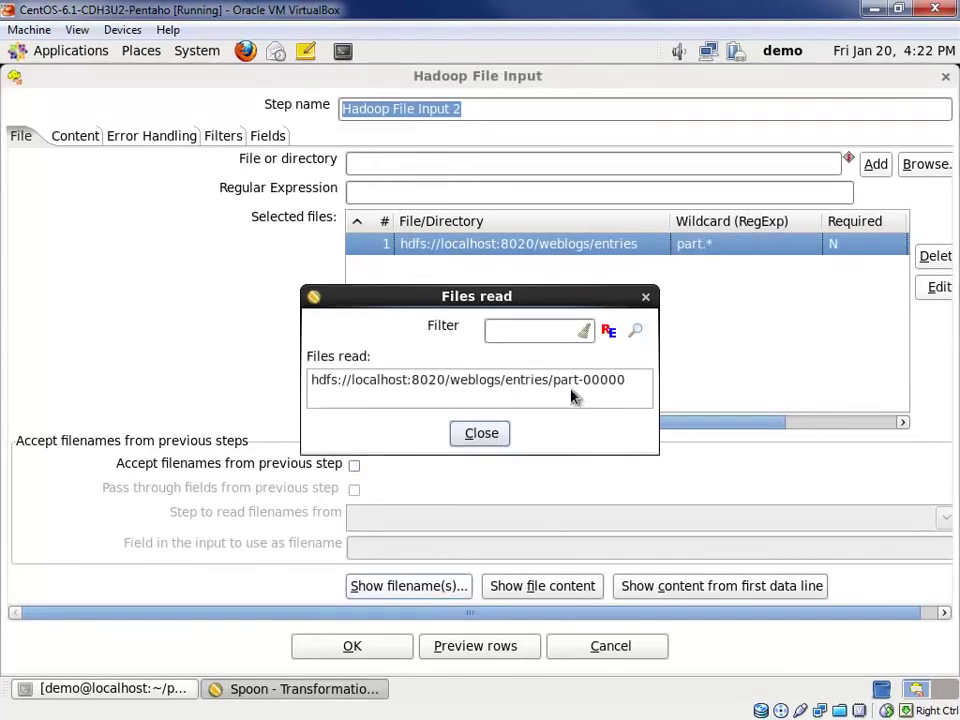
pyautogui.click(481, 433)
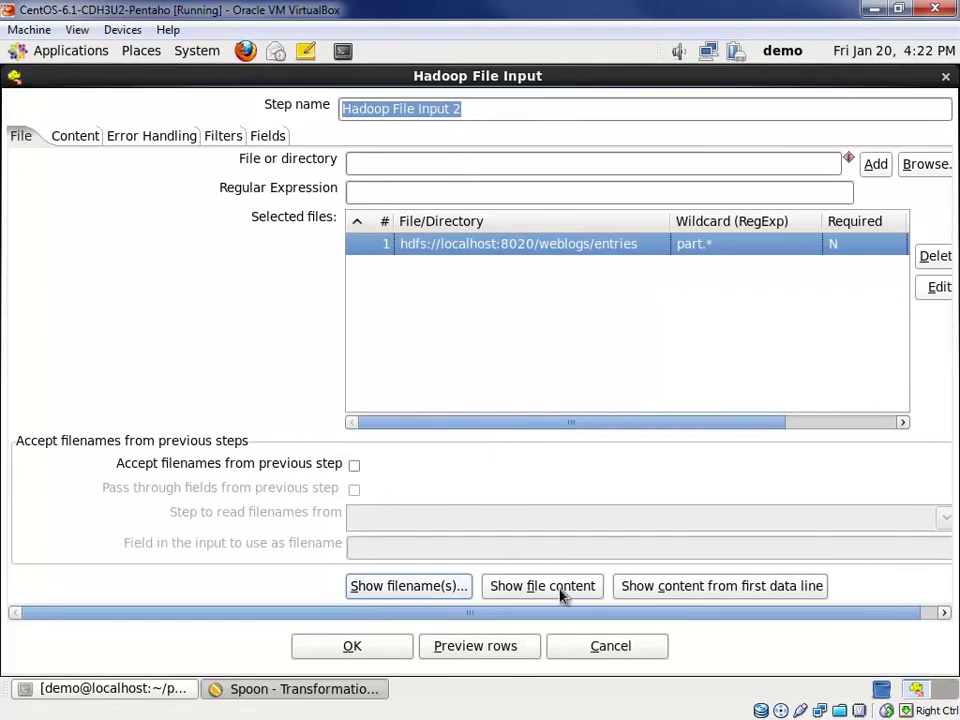
# Set the input's file format to Unix and turn off its header line.
pyautogui.click(82, 136)
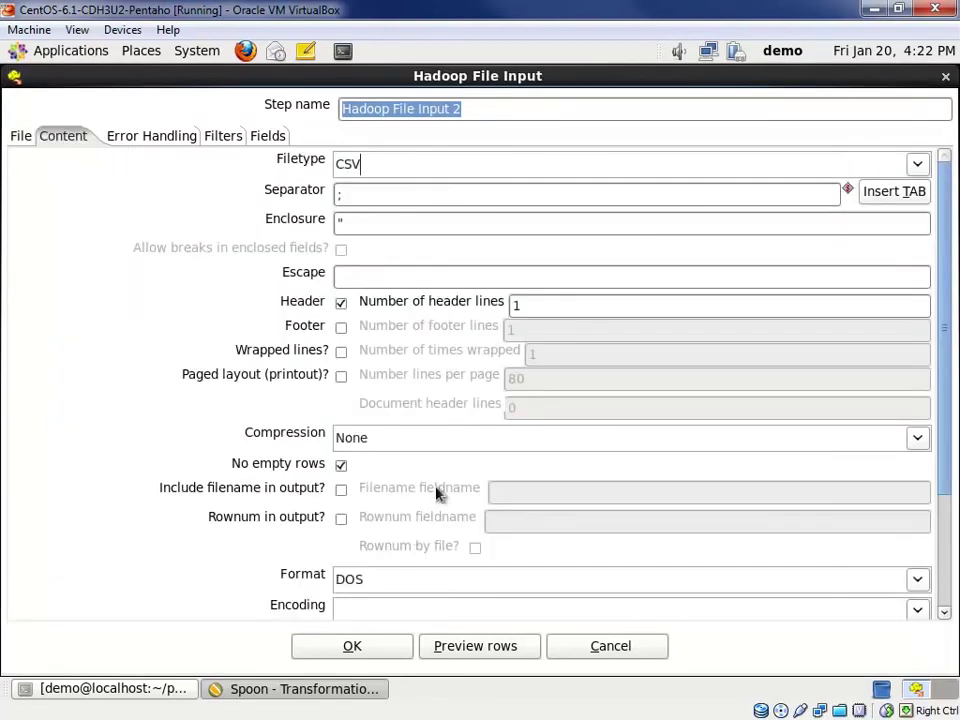
pyautogui.click(379, 580)
pyautogui.click(364, 626)
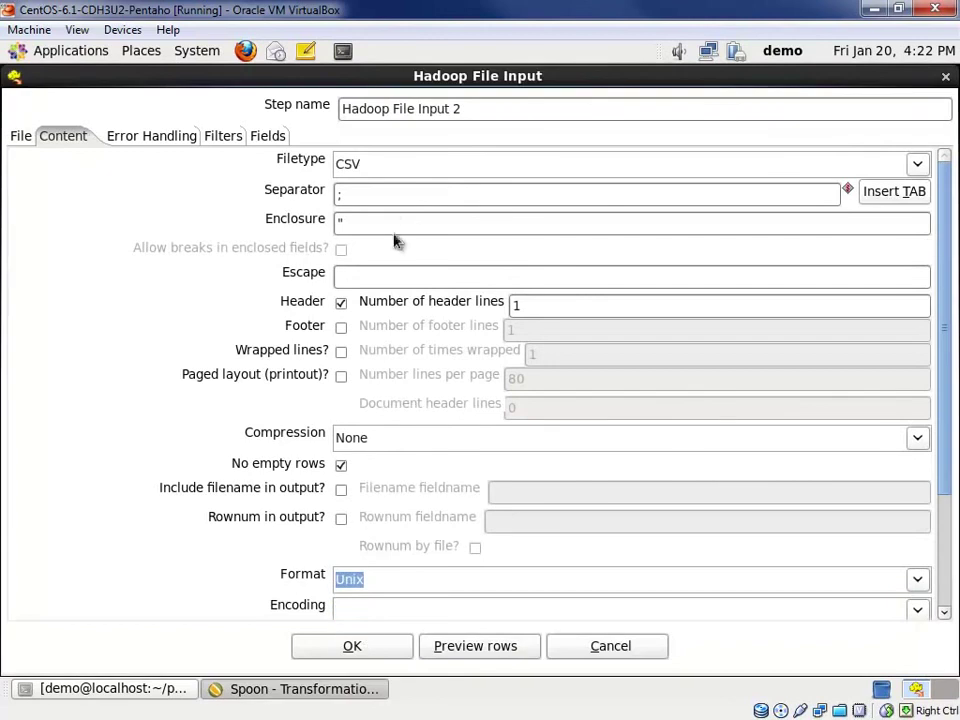
pyautogui.click(341, 303)
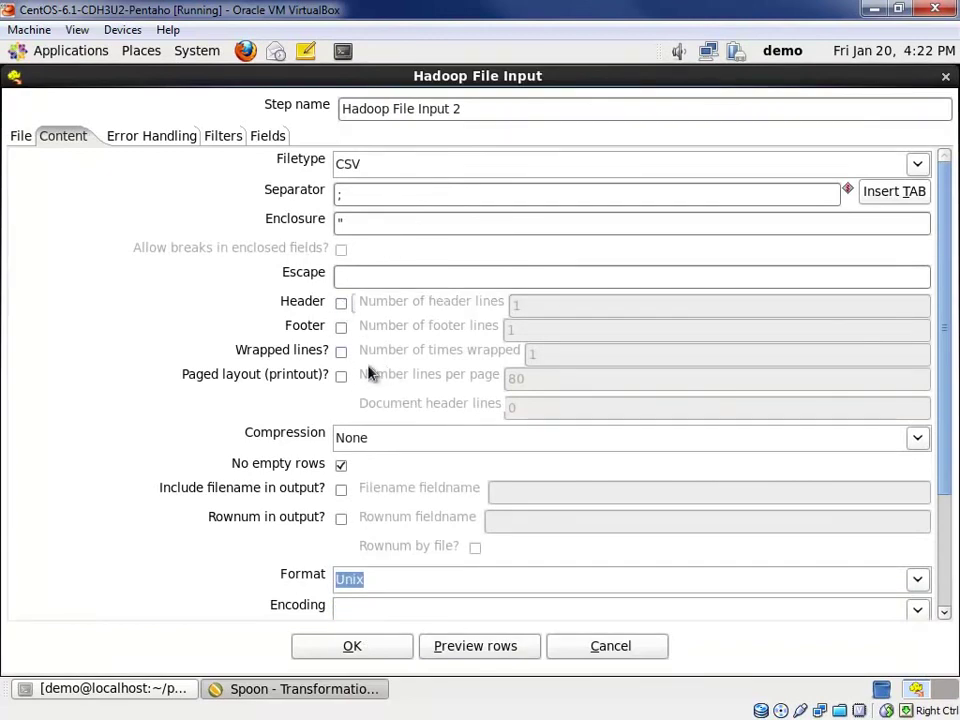
# Show the content of the job's output file and examine the aggregated weblog records.
pyautogui.click(22, 138)
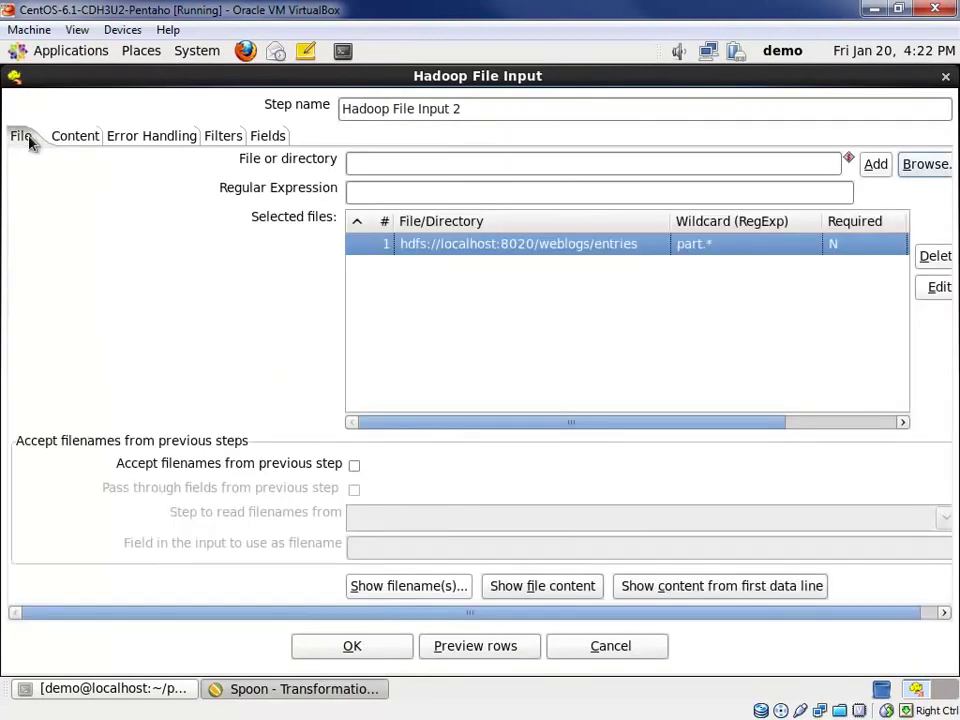
pyautogui.click(578, 586)
pyautogui.click(371, 369)
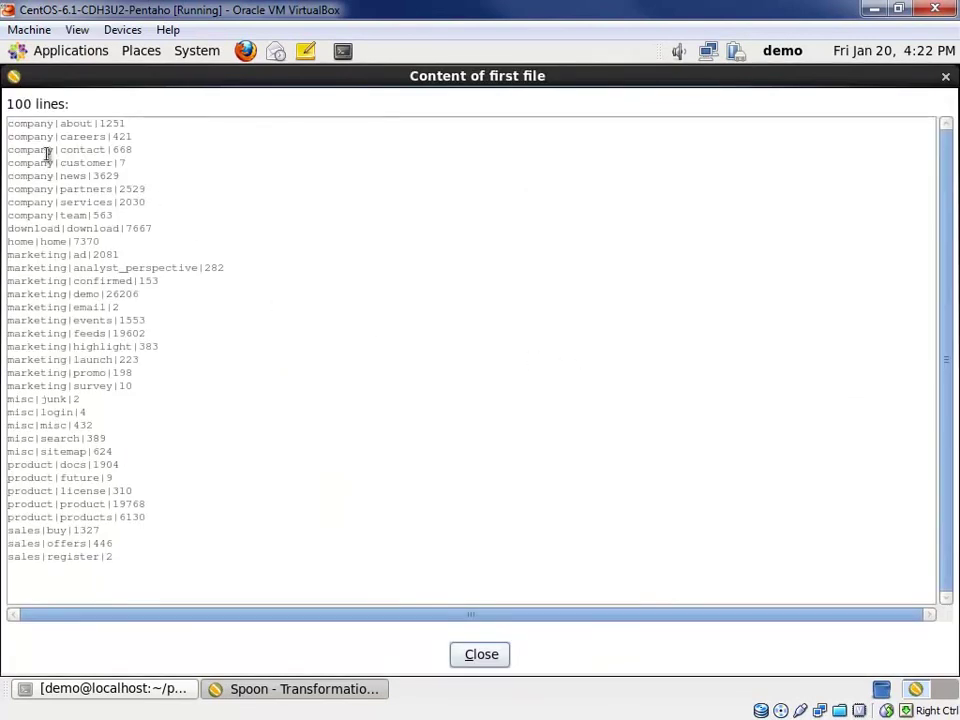
pyautogui.moveTo(42, 124); pyautogui.dragTo(126, 124)
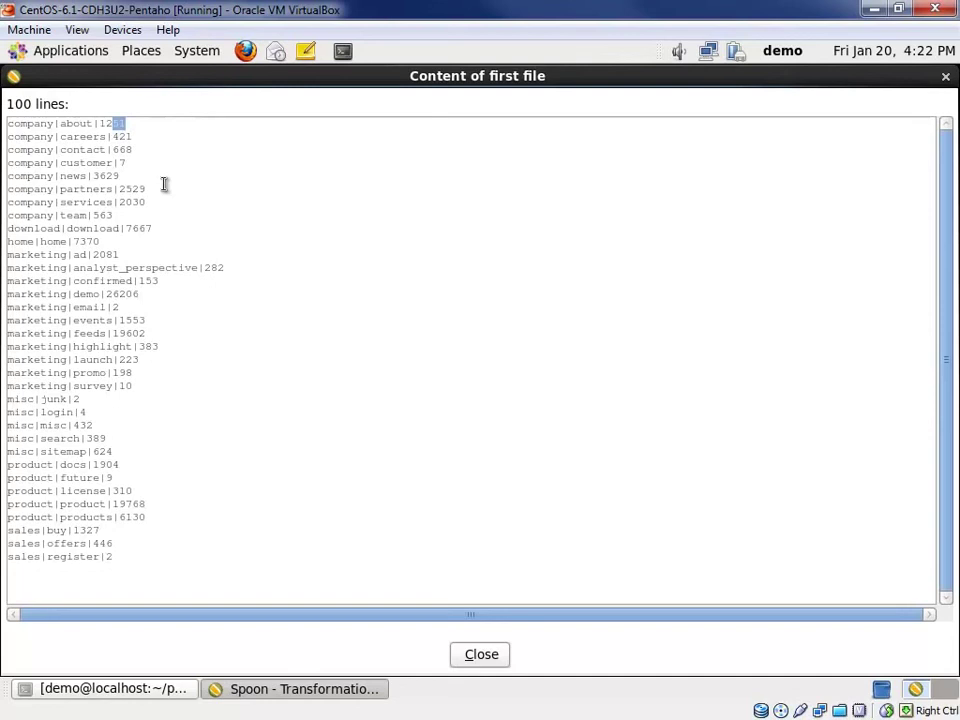
pyautogui.click(489, 658)
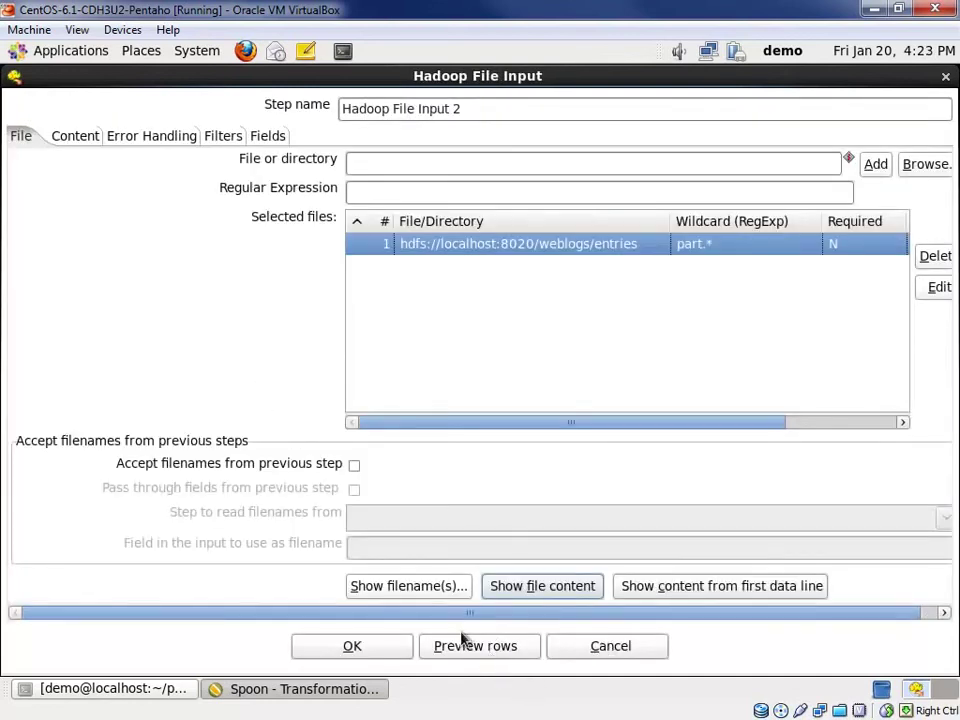